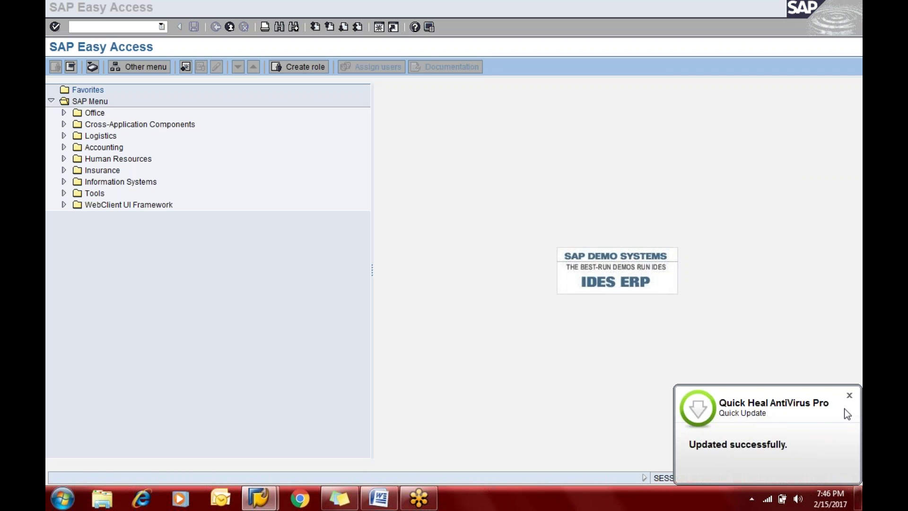
# Step: Dismiss the Quick Heal antivirus update notice and activate the SAP Easy Access window
pyautogui.click(849, 395)
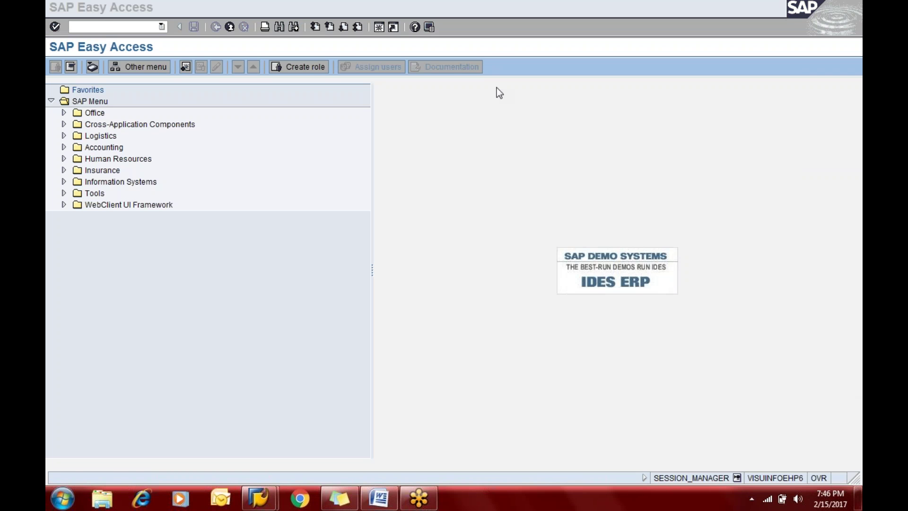
pyautogui.click(127, 26)
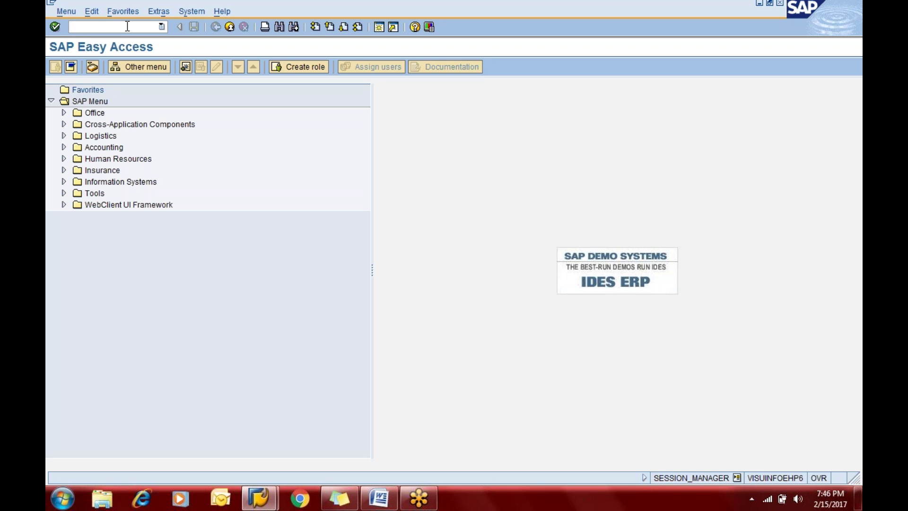
# Step: Run transaction F-47 for a down payment request, correcting the mistyped F-43
pyautogui.write('F-')
pyautogui.write('43')
pyautogui.press('BackSpace')
pyautogui.write('7')
pyautogui.press('Return')
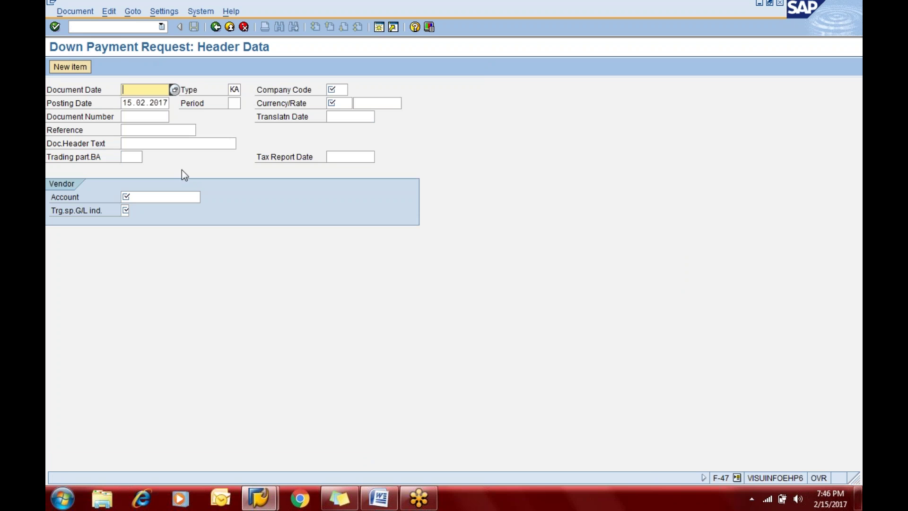
# Step: Open a second SAP session and start the FBL1N vendor line items report
pyautogui.click(382, 29)
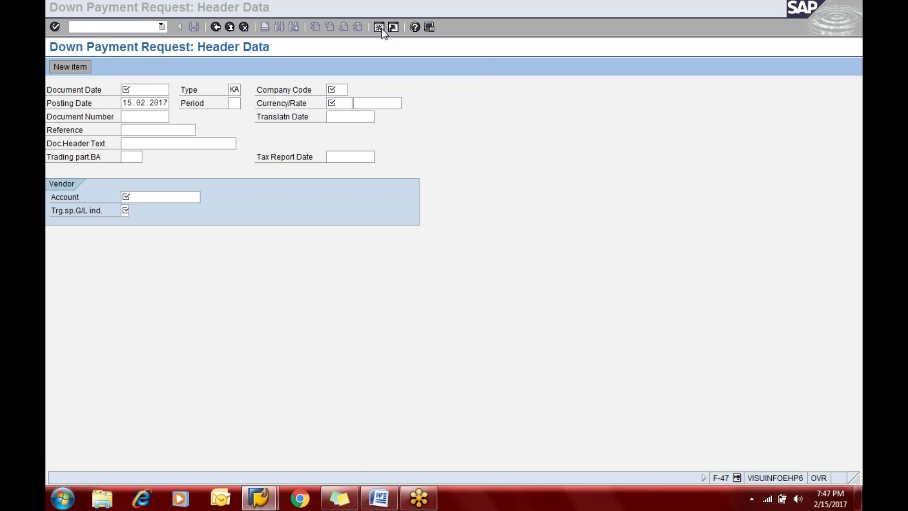
pyautogui.write('fbl1n')
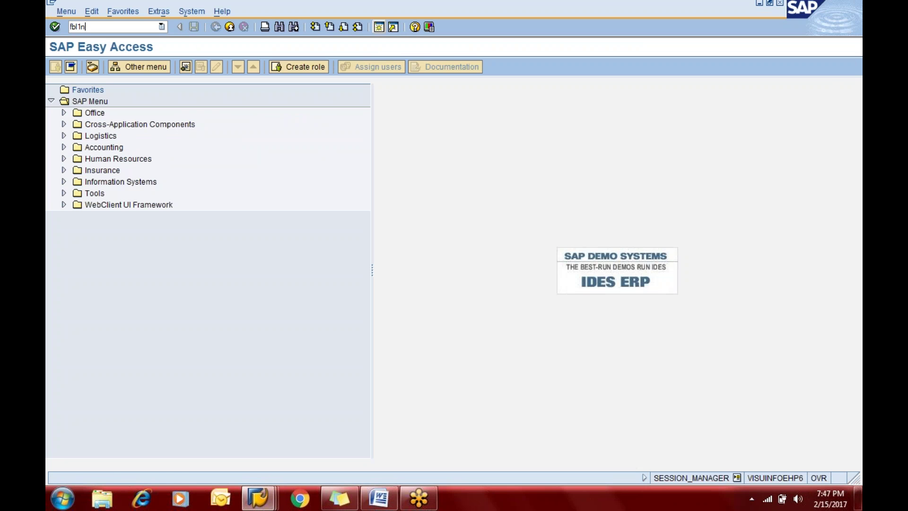
pyautogui.press('Return')
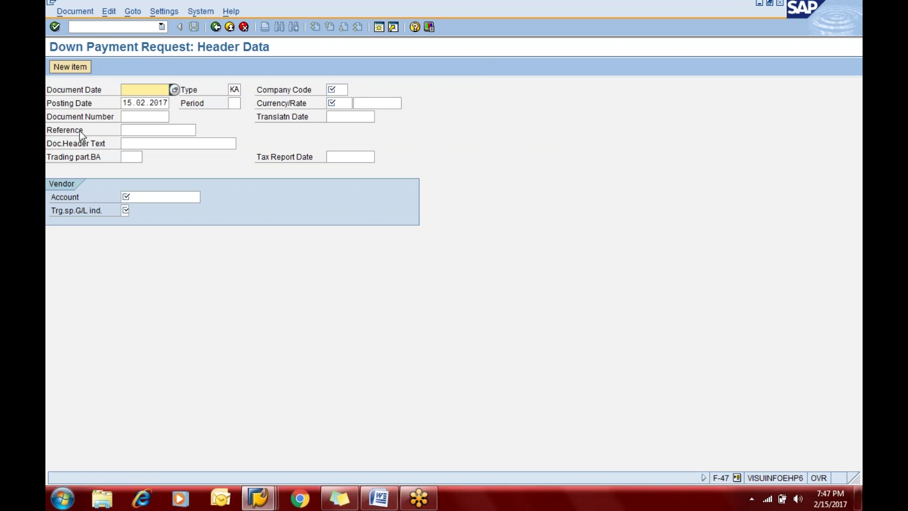
# Step: Return to the F-47 header data and work in the special G/L indicator field
pyautogui.click(127, 210)
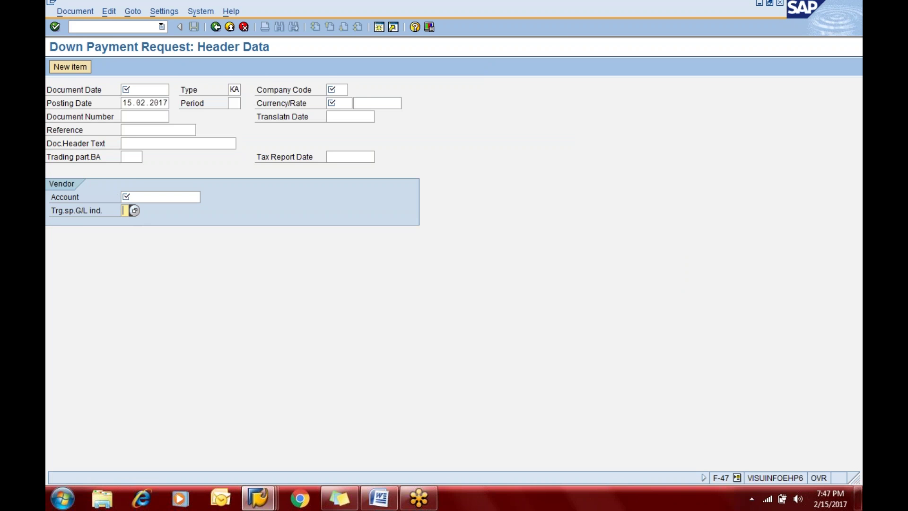
pyautogui.press('Return')
pyautogui.click(125, 210)
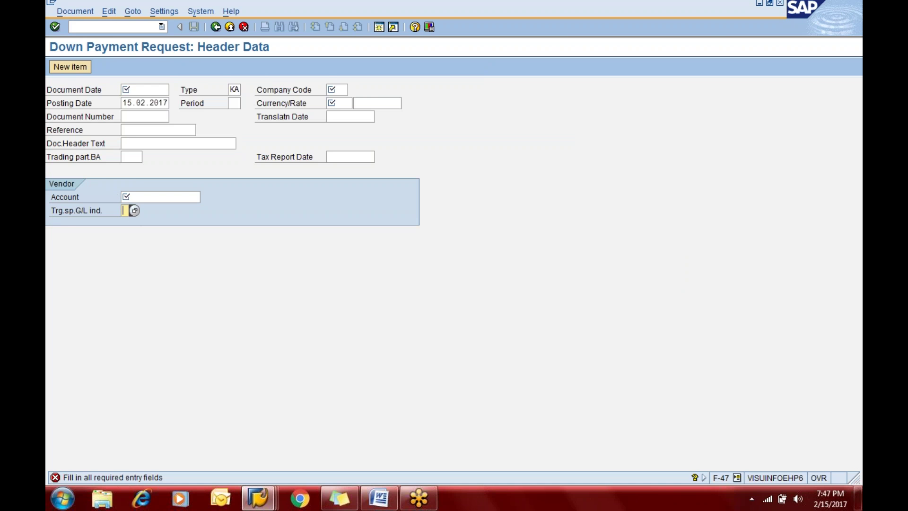
pyautogui.click(71, 26)
pyautogui.click(125, 211)
# Step: Browse the recent Microsoft Office Word 2007 documents from the Start menu, then show the desktop
pyautogui.click(99, 26)
pyautogui.click(58, 508)
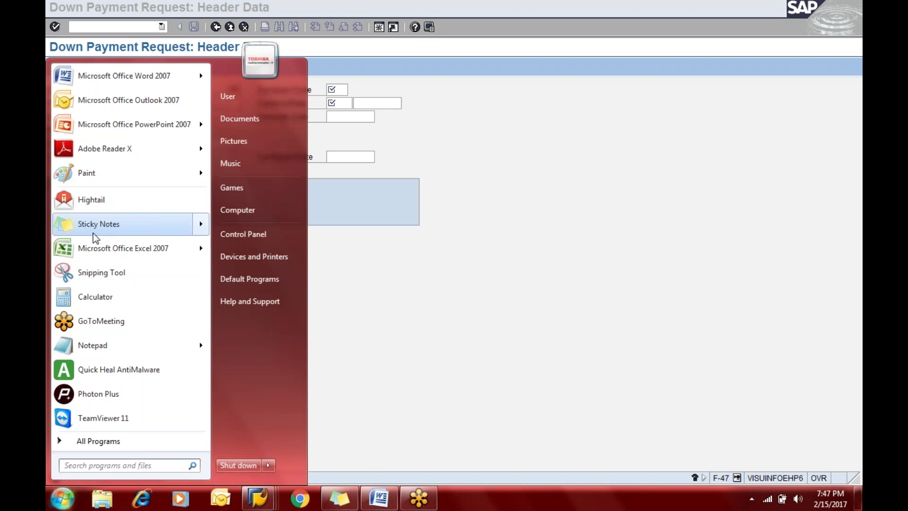
pyautogui.moveTo(112, 81)
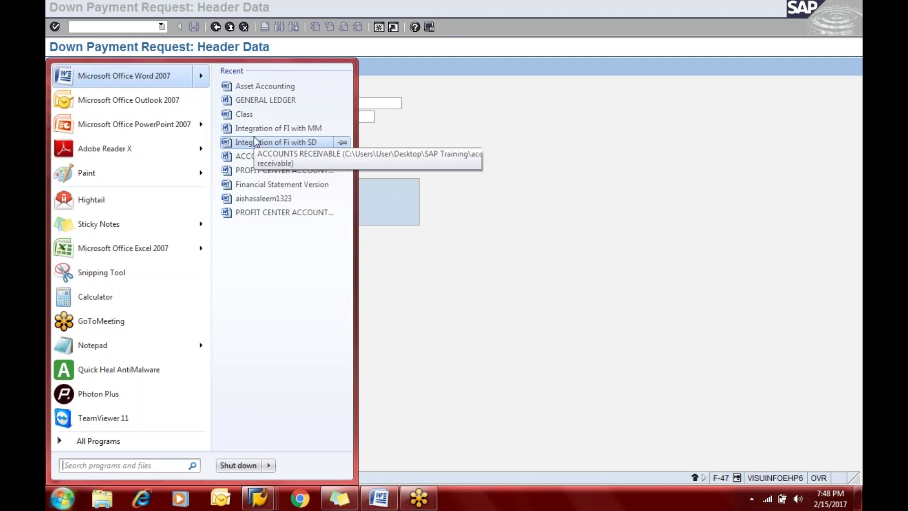
pyautogui.click(470, 275)
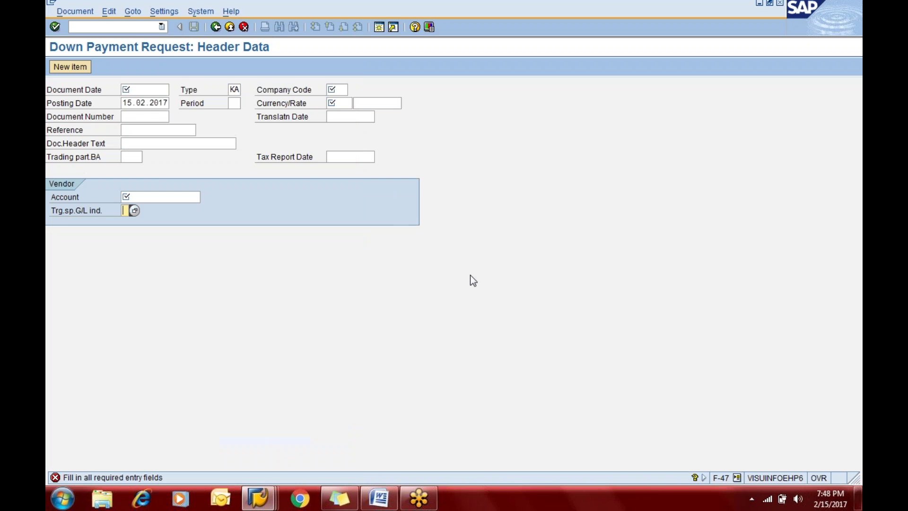
pyautogui.press('super+d')
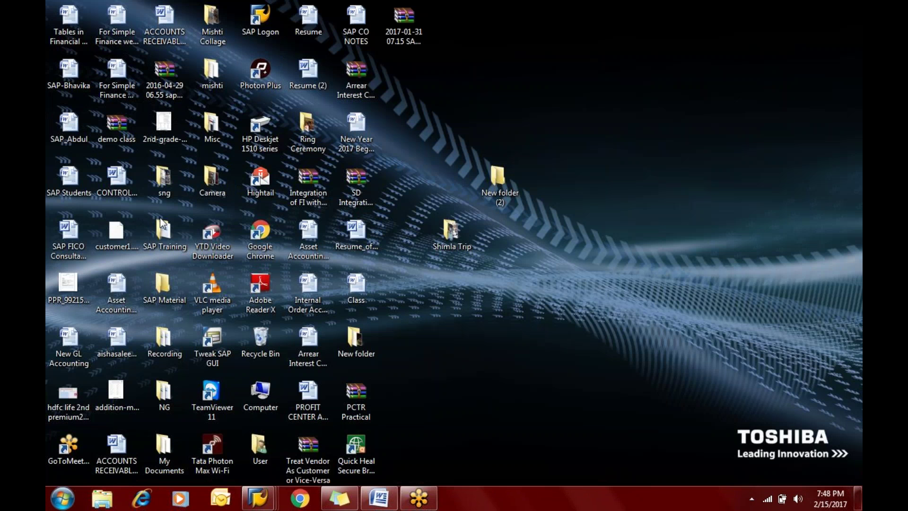
# Step: Go through SAP Material > Account Payable Material and open the AP Configuaration document
pyautogui.click(163, 234)
pyautogui.doubleClick(163, 233)
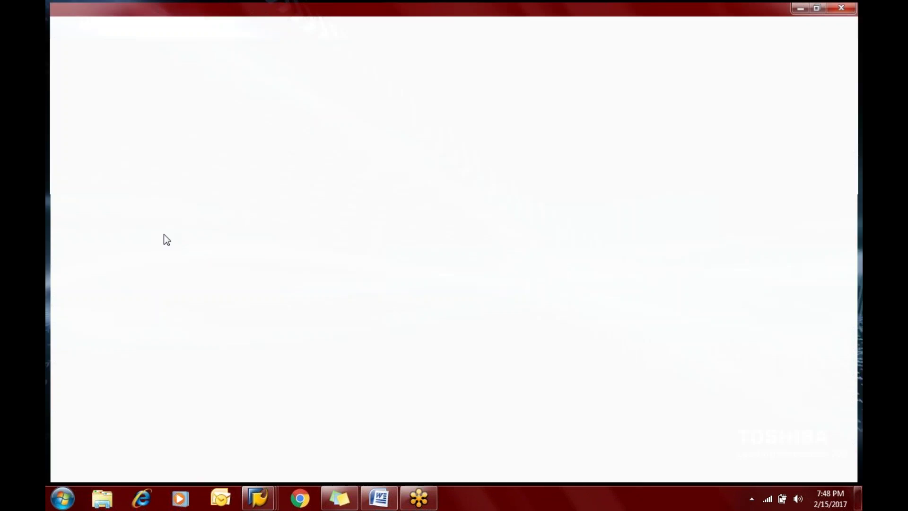
pyautogui.doubleClick(213, 83)
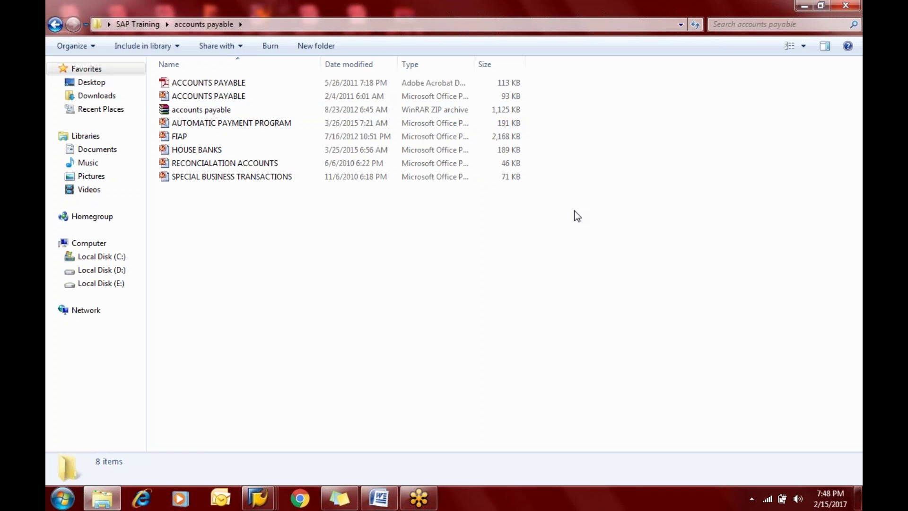
pyautogui.press('BackSpace')
pyautogui.press('BackSpace')
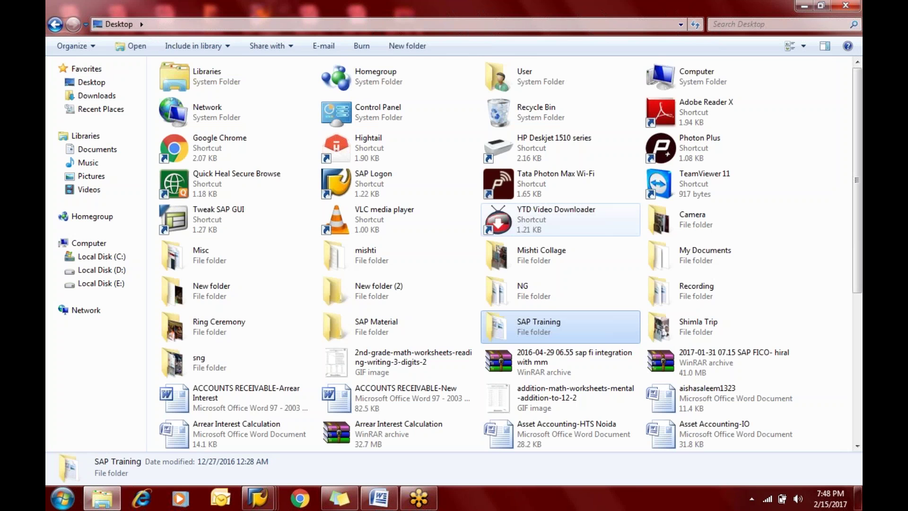
pyautogui.write('sa')
pyautogui.press('Return')
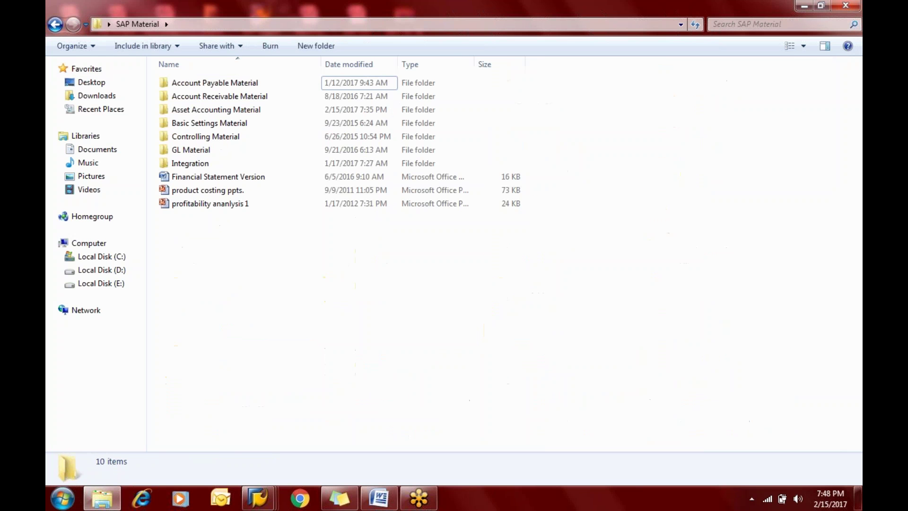
pyautogui.write('a')
pyautogui.press('Return')
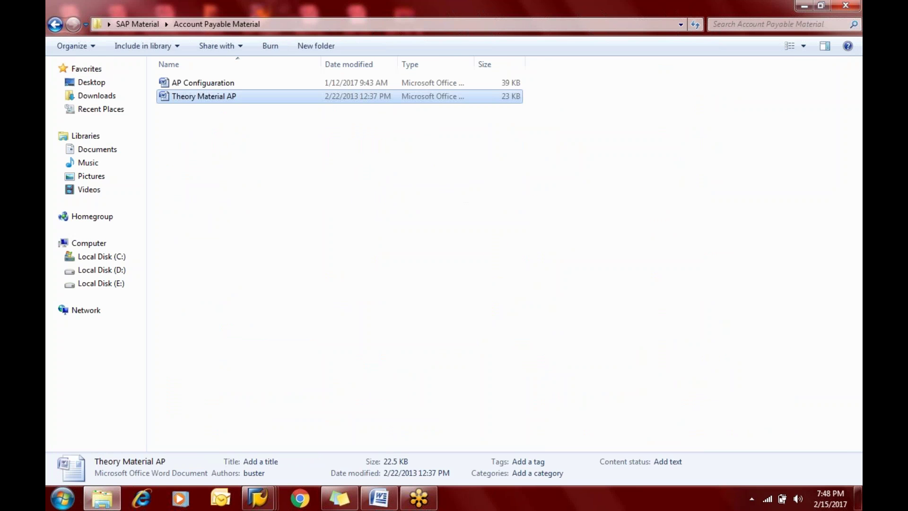
pyautogui.write('a')
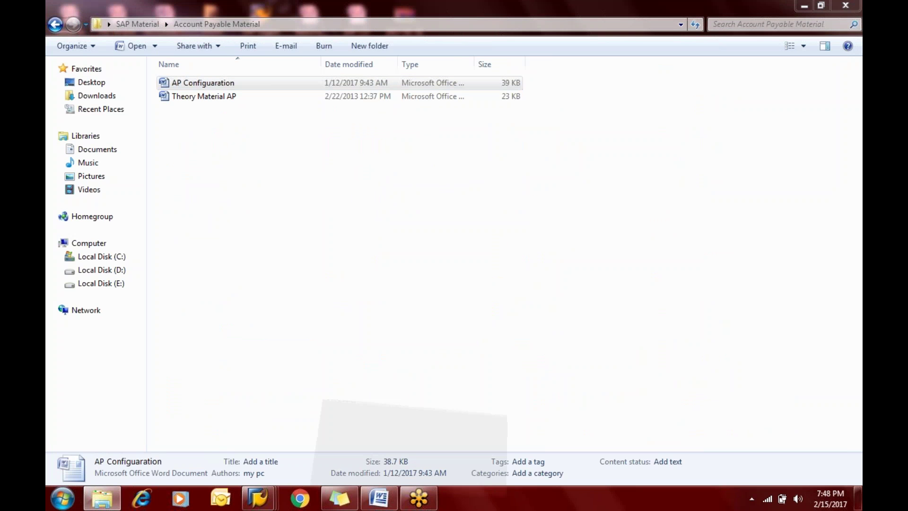
pyautogui.hotkey('alt', 'Tab')
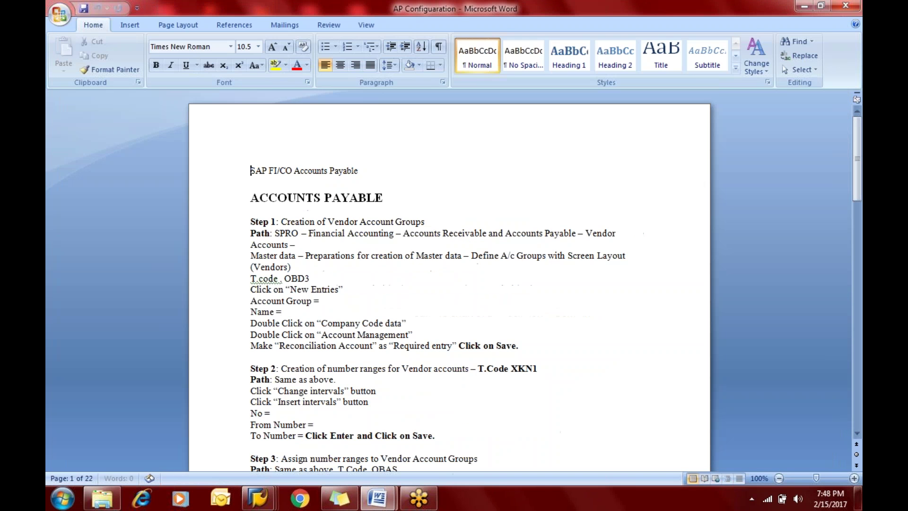
# Step: Search the notes for 'obyr' to find Step 2, Associate Sundry Creditors with Advance to Vendors
pyautogui.hotkey('ctrl', 'f')
pyautogui.write('obyr')
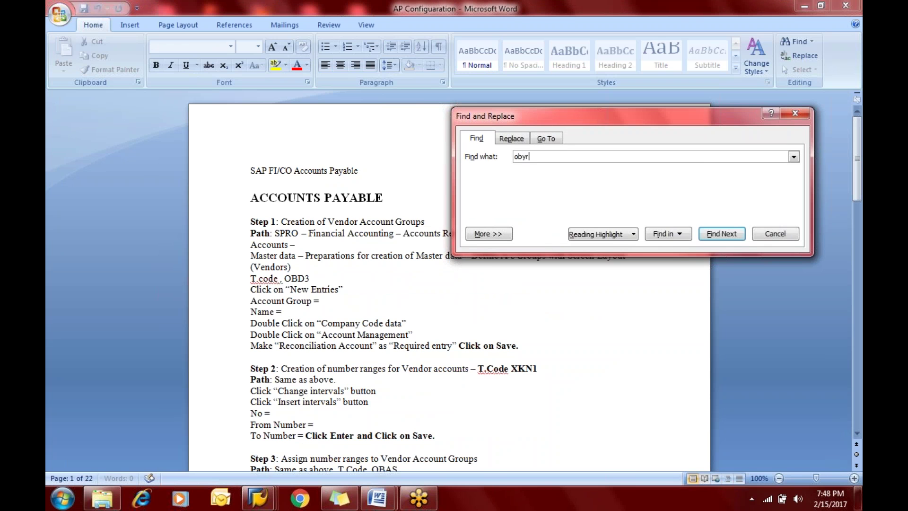
pyautogui.press('Return')
pyautogui.press('Escape')
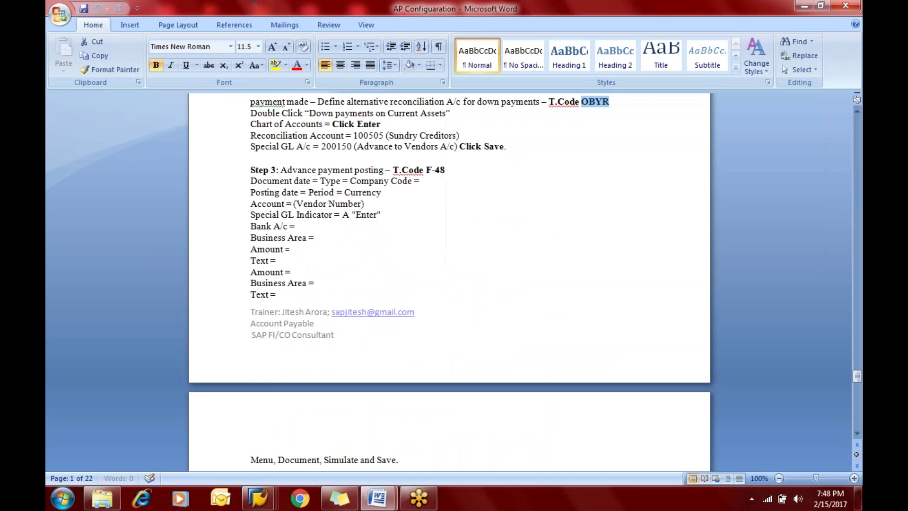
pyautogui.press('Up')
pyautogui.press('Up')
pyautogui.press('Up')
pyautogui.press('Up')
pyautogui.press('Up')
pyautogui.press('Up')
pyautogui.press('Up')
pyautogui.press('Up')
pyautogui.press('Up')
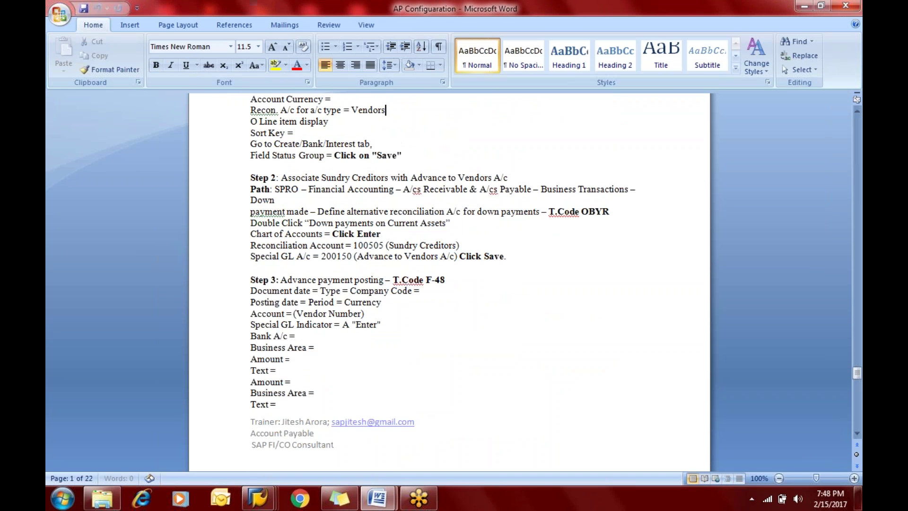
pyautogui.press('Down')
pyautogui.press('Down')
pyautogui.press('Down')
pyautogui.press('Down')
pyautogui.press('Down')
pyautogui.press('Down')
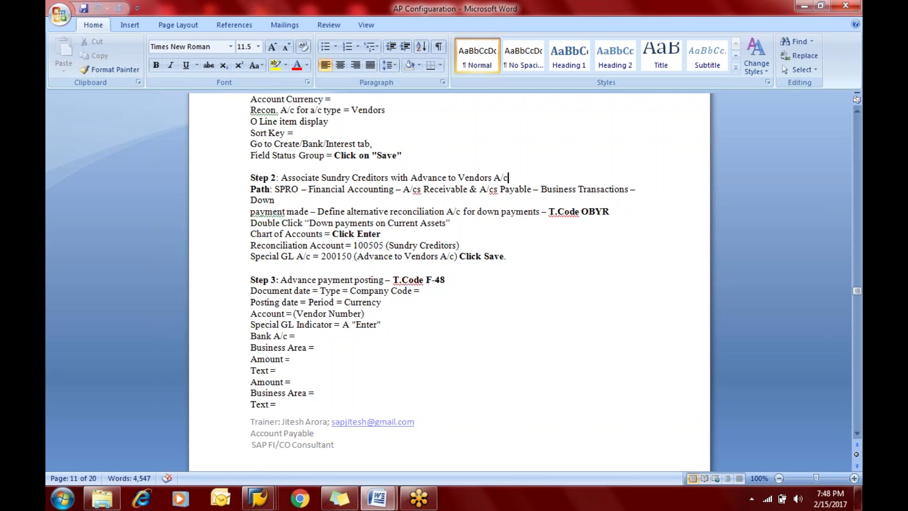
pyautogui.hotkey('alt', 'Tab')
pyautogui.hotkey('alt', 'Tab')
pyautogui.hotkey('alt', 'Tab')
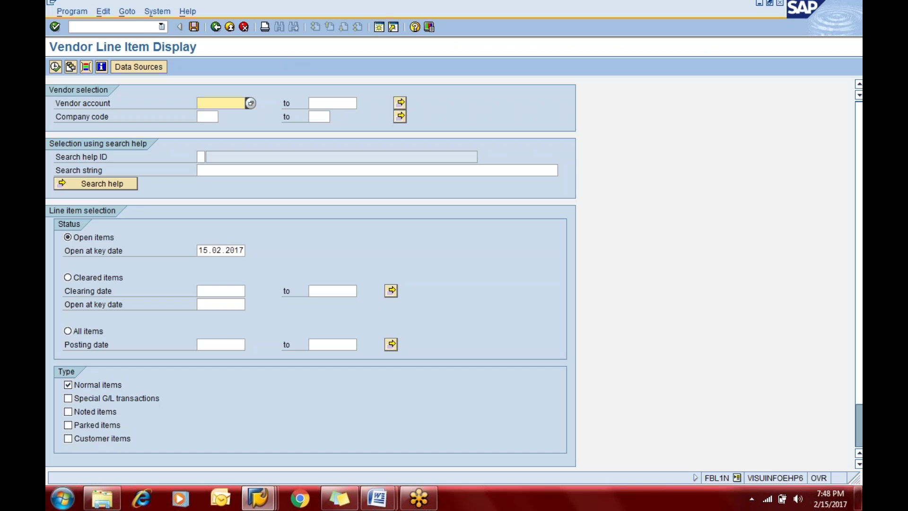
# Step: Switch back to SAP and run the OBYR special G/L configuration via /nobyr
pyautogui.hotkey('alt', 'Tab')
pyautogui.hotkey('alt', 'Tab')
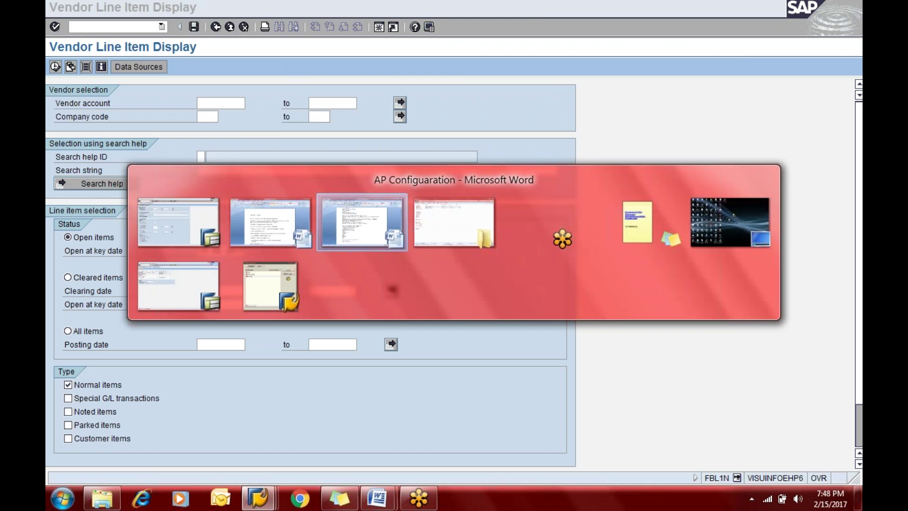
pyautogui.hotkey('alt', 'Tab')
pyautogui.hotkey('alt', 'Tab')
pyautogui.hotkey('alt', 'Tab')
pyautogui.hotkey('alt', 'Tab')
pyautogui.hotkey('alt', 'Tab')
pyautogui.hotkey('alt', 'Tab')
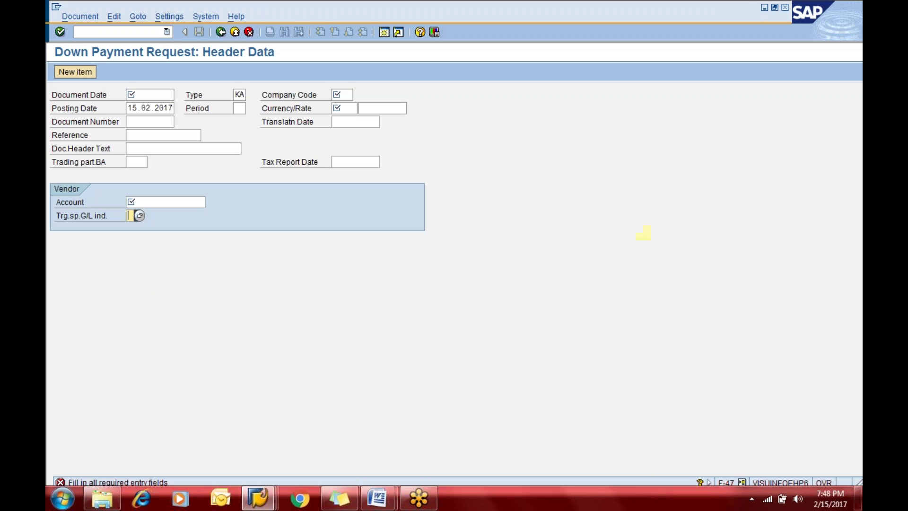
pyautogui.click(90, 25)
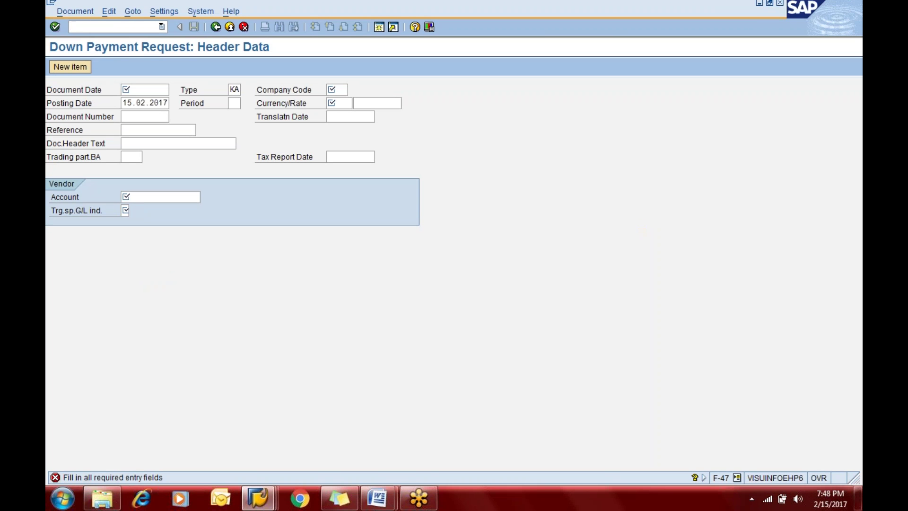
pyautogui.write('/nobyr')
pyautogui.press('Return')
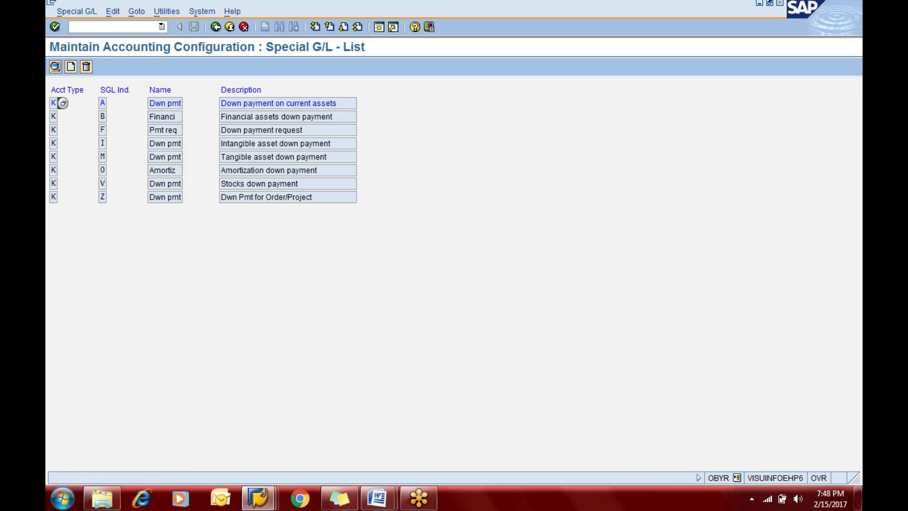
# Step: Open indicator A, try chart of accounts 1919, then cancel after the 'not defined' error
pyautogui.doubleClick(102, 104)
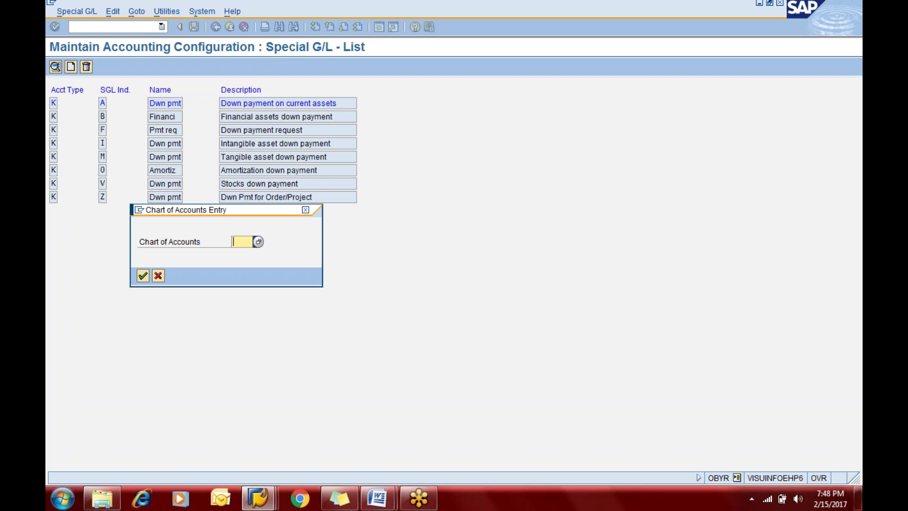
pyautogui.write('1717')
pyautogui.press('BackSpace')
pyautogui.press('BackSpace')
pyautogui.press('BackSpace')
pyautogui.press('BackSpace')
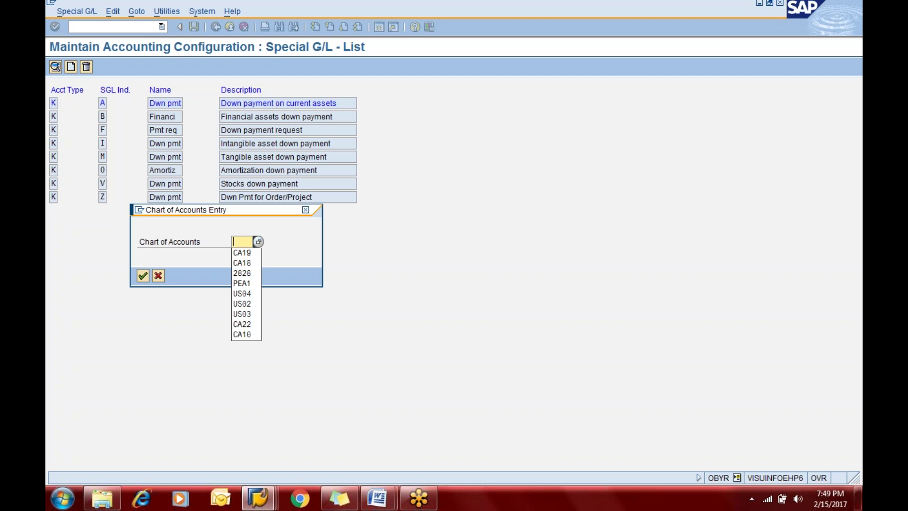
pyautogui.write('1919')
pyautogui.press('Return')
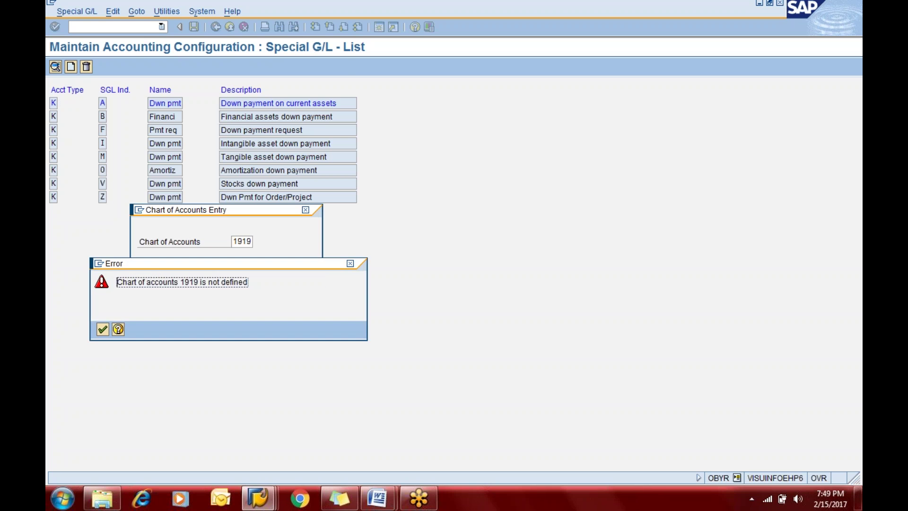
pyautogui.press('Return')
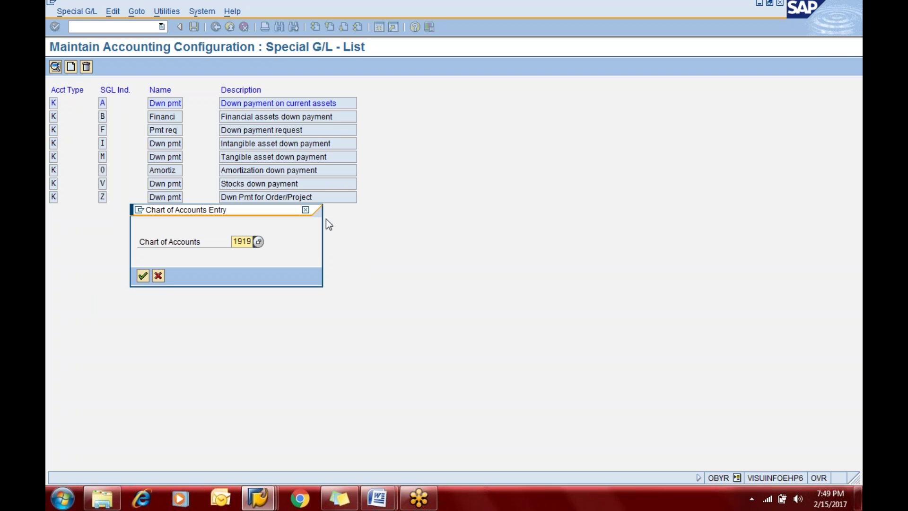
pyautogui.click(306, 211)
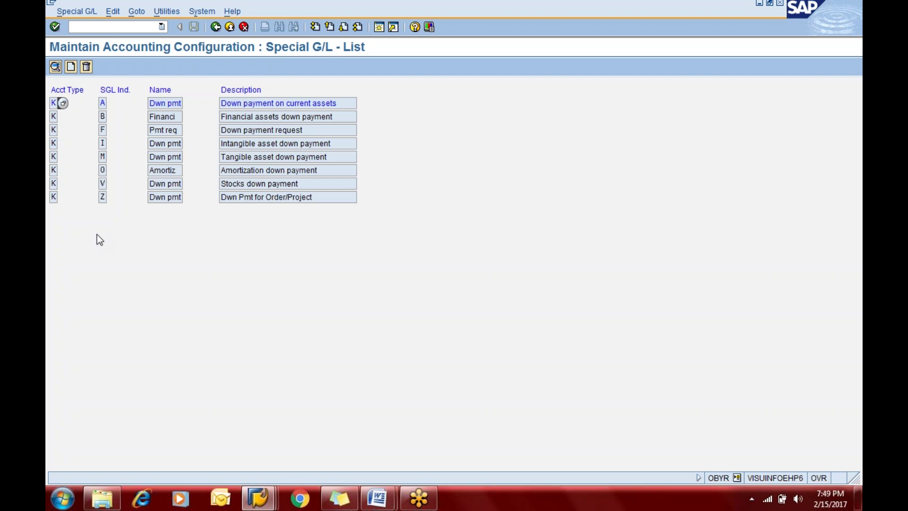
pyautogui.doubleClick(95, 102)
pyautogui.write('ca')
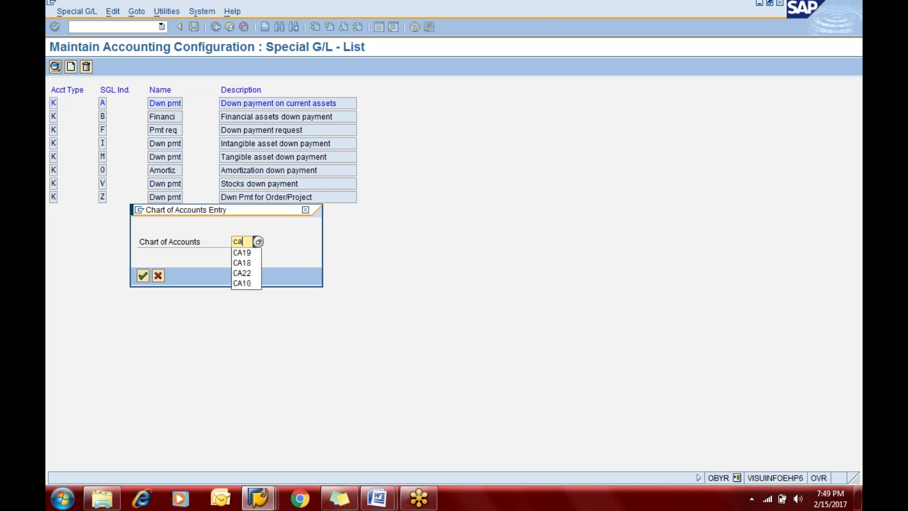
pyautogui.write('19')
pyautogui.press('Return')
pyautogui.press('Return')
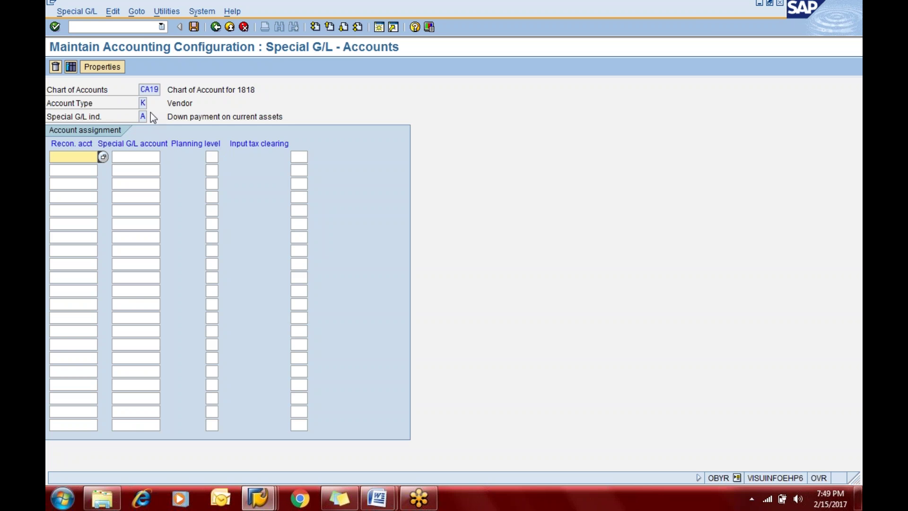
pyautogui.click(216, 27)
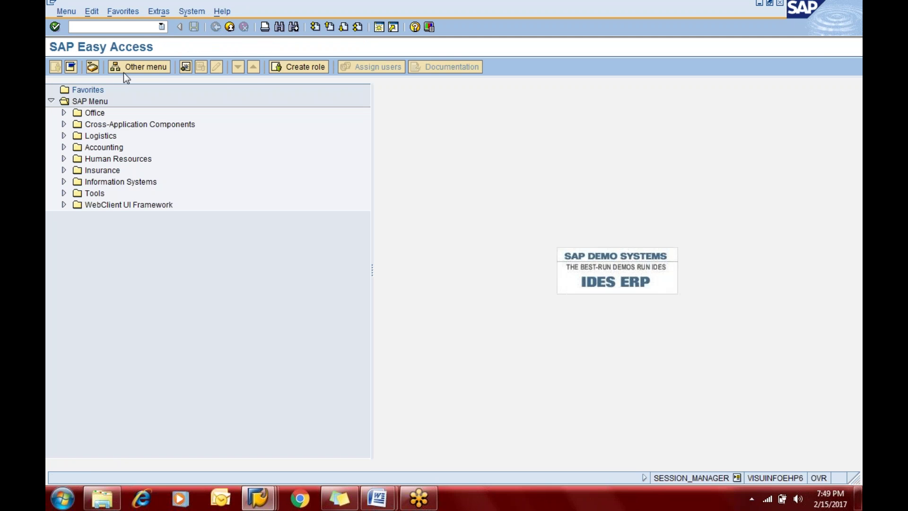
pyautogui.write('obyr')
pyautogui.press('Return')
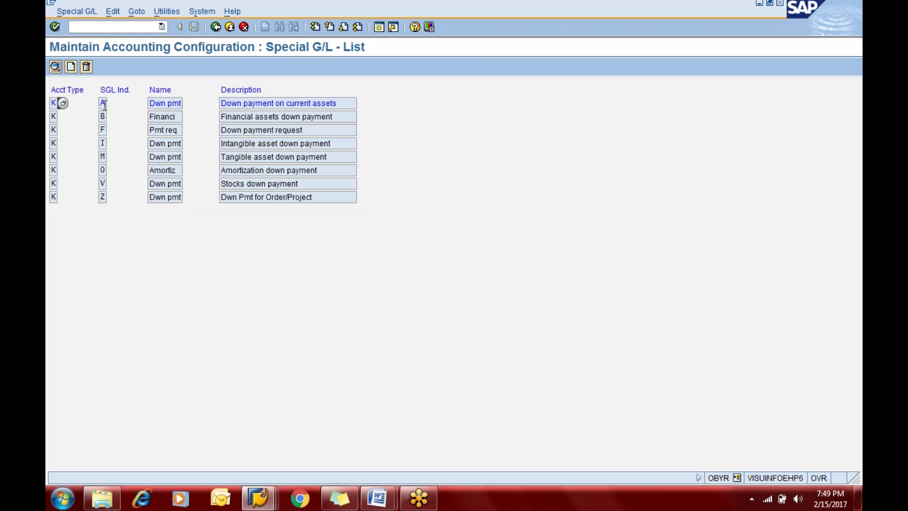
pyautogui.doubleClick(104, 103)
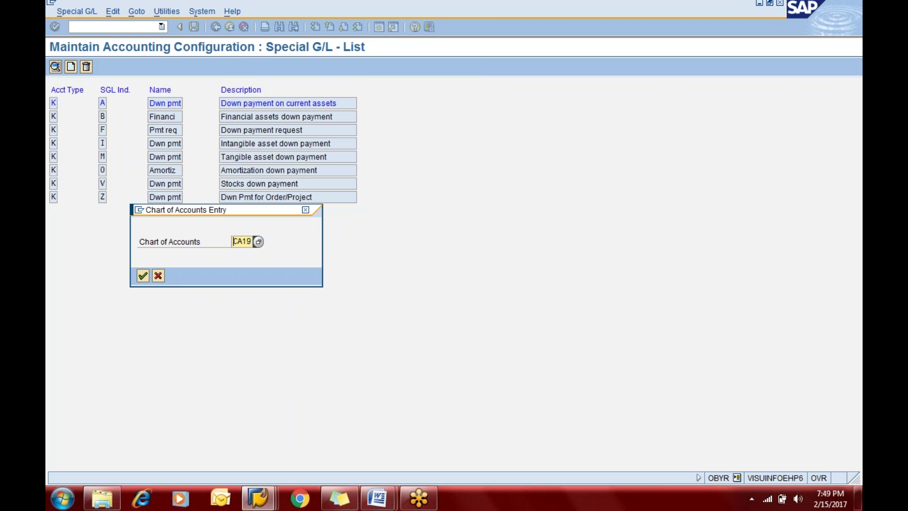
pyautogui.write('ca18')
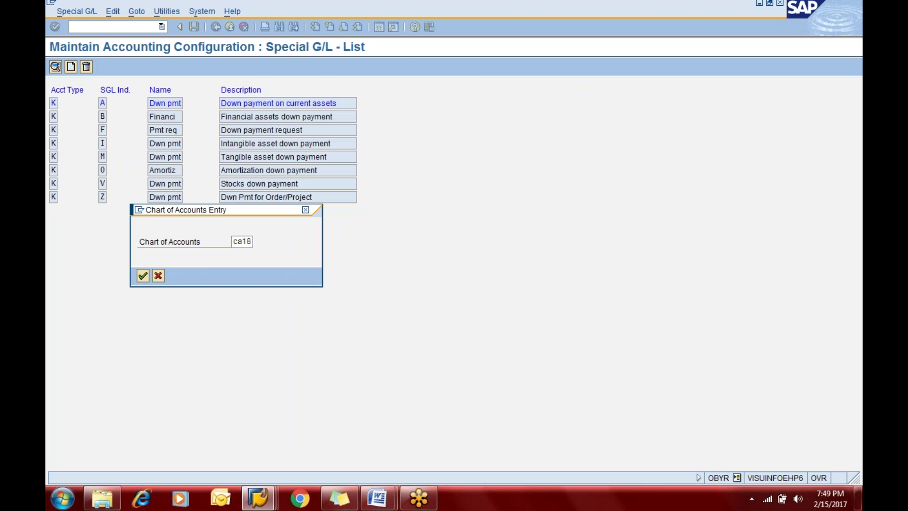
pyautogui.press('Return')
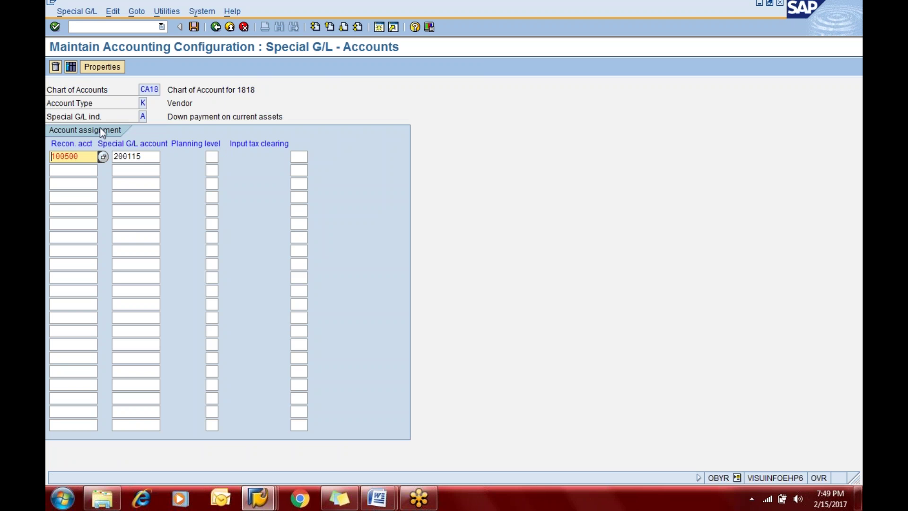
pyautogui.click(82, 157)
pyautogui.click(147, 155)
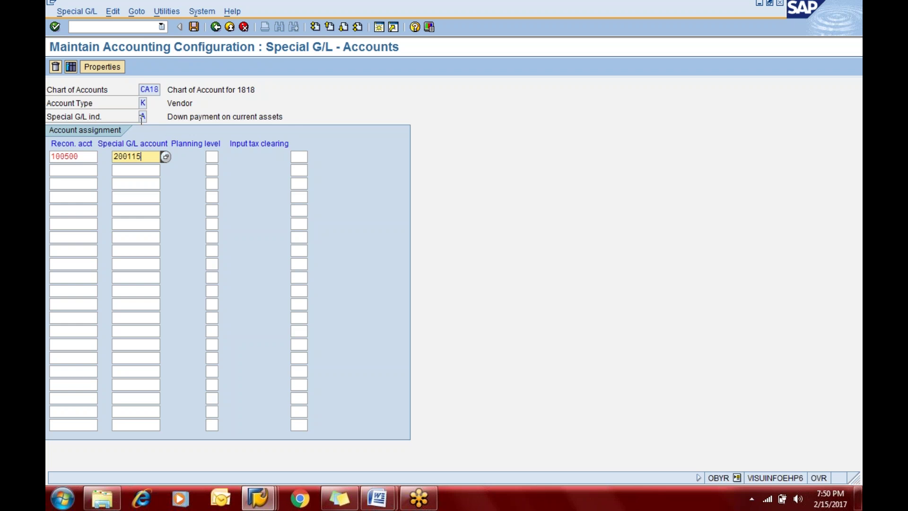
pyautogui.click(213, 27)
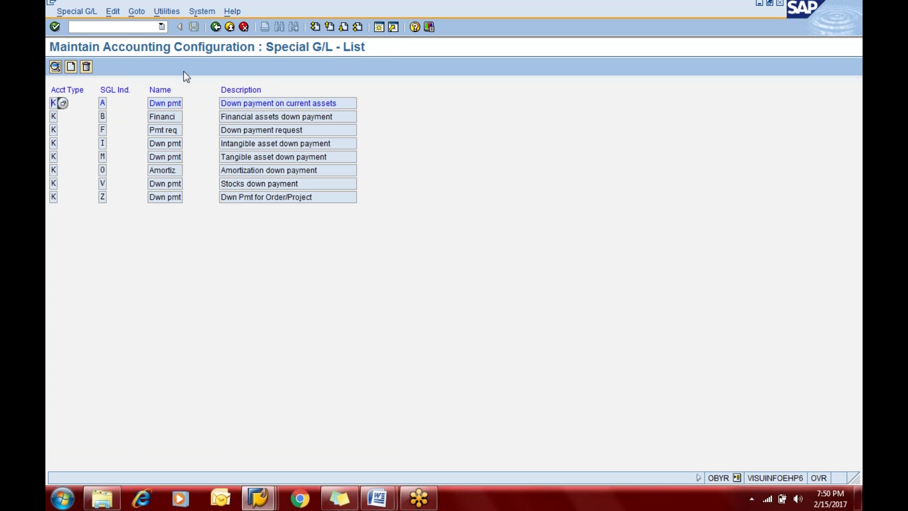
# Step: Open indicator F's accounts and check reconciliation account 100500 and special G/L account 200115
pyautogui.click(102, 130)
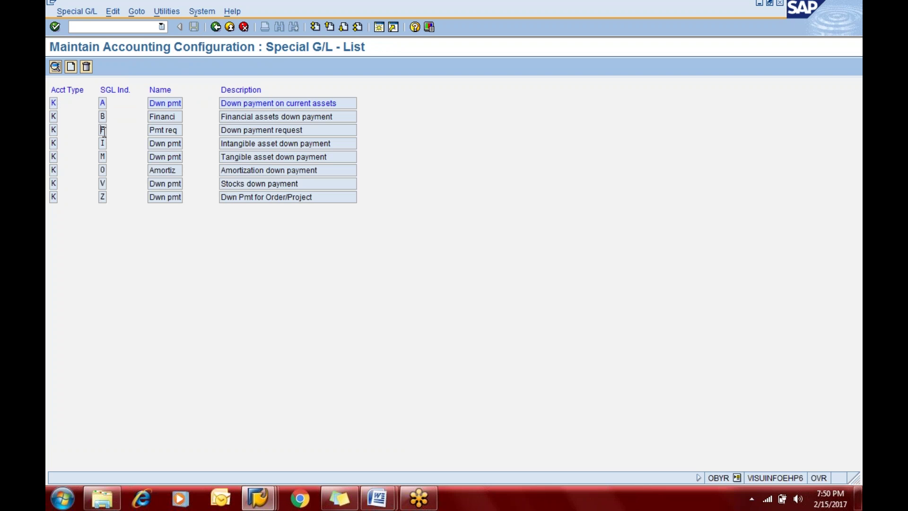
pyautogui.doubleClick(104, 131)
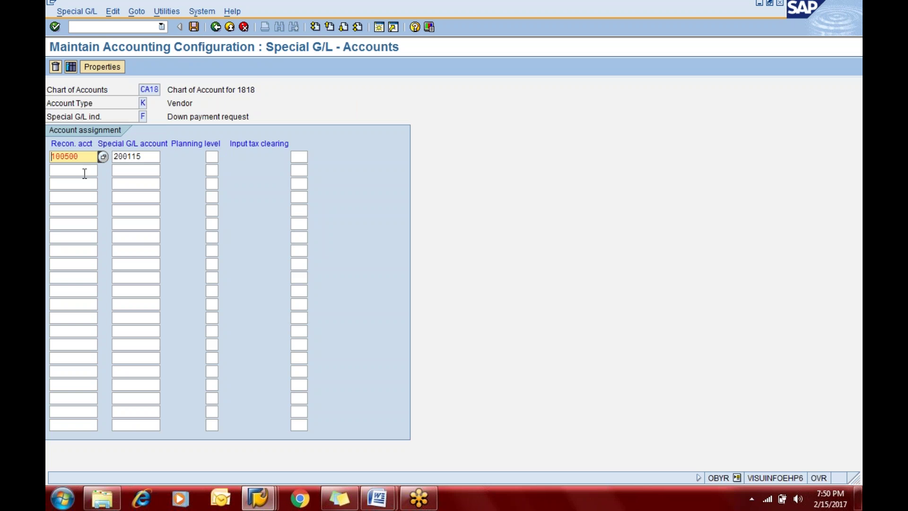
pyautogui.click(85, 159)
pyautogui.click(148, 161)
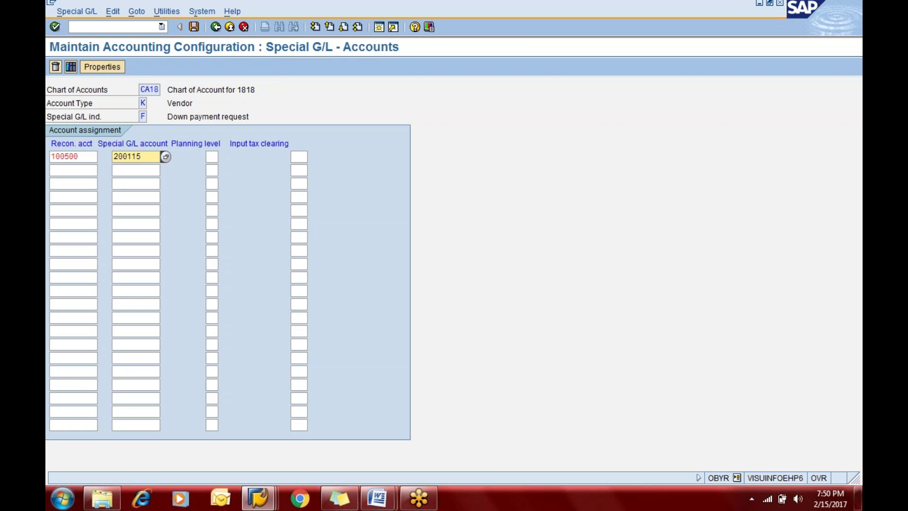
pyautogui.click(126, 27)
pyautogui.write('/nf')
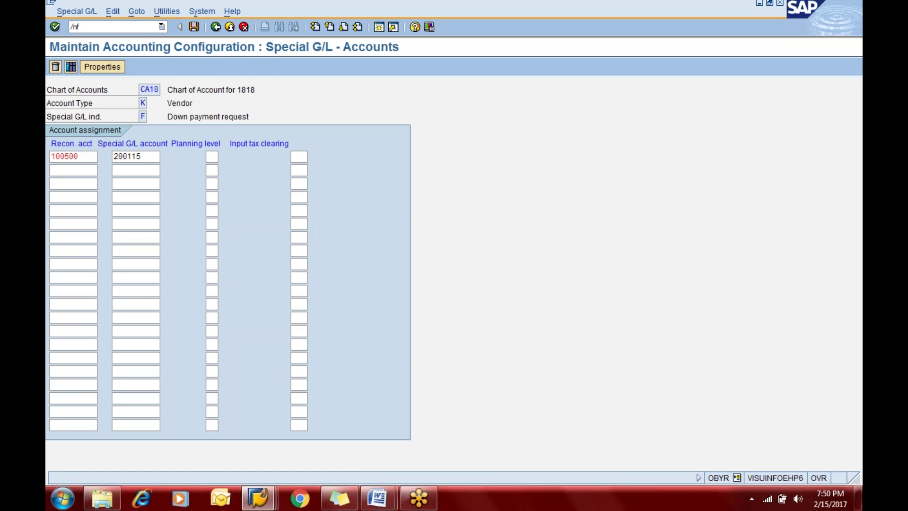
pyautogui.write('-47')
# Step: Fill the F-47 header: date 15.02.2017, company code 1818, USD, vendor 100600, indicator A
pyautogui.press('Return')
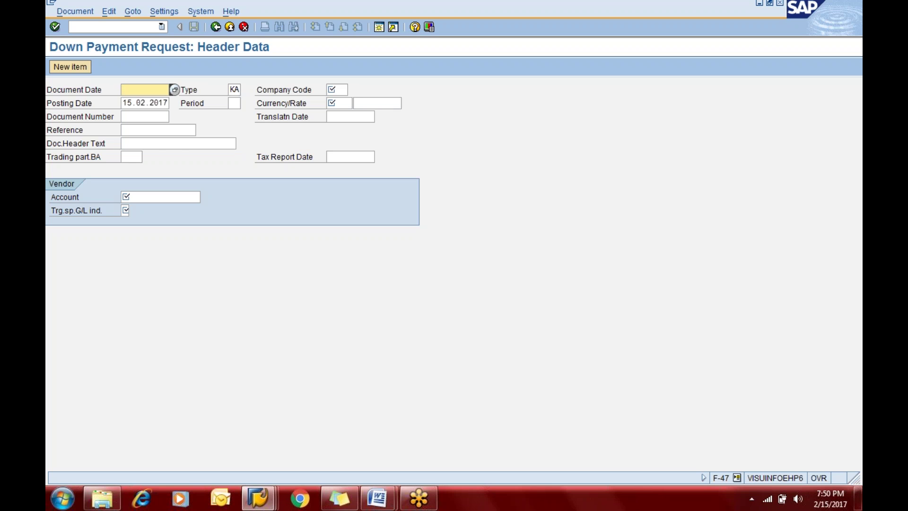
pyautogui.write('15.02.2017')
pyautogui.press('Tab')
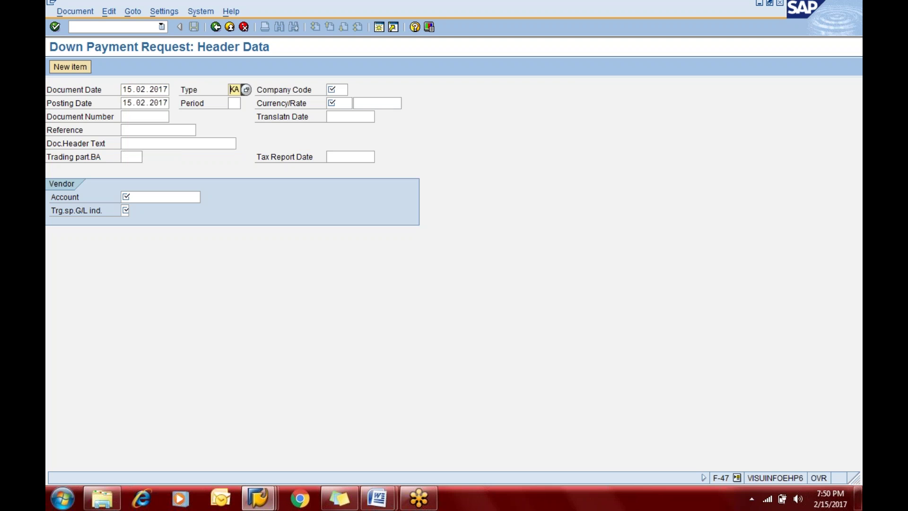
pyautogui.press('Tab')
pyautogui.write('1818')
pyautogui.press('Tab')
pyautogui.press('Tab')
pyautogui.press('Tab')
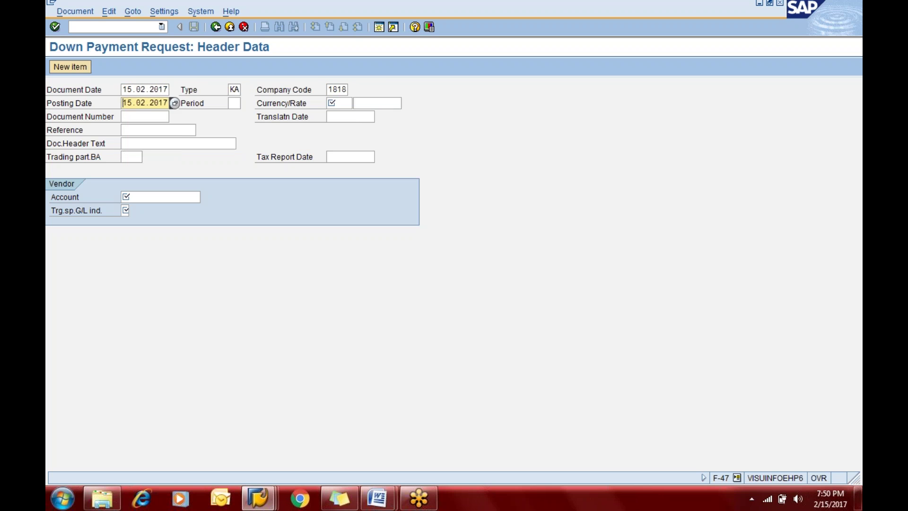
pyautogui.write('usd')
pyautogui.press('Tab')
pyautogui.press('Tab')
pyautogui.press('Tab')
pyautogui.press('Tab')
pyautogui.press('Tab')
pyautogui.press('Tab')
pyautogui.press('Tab')
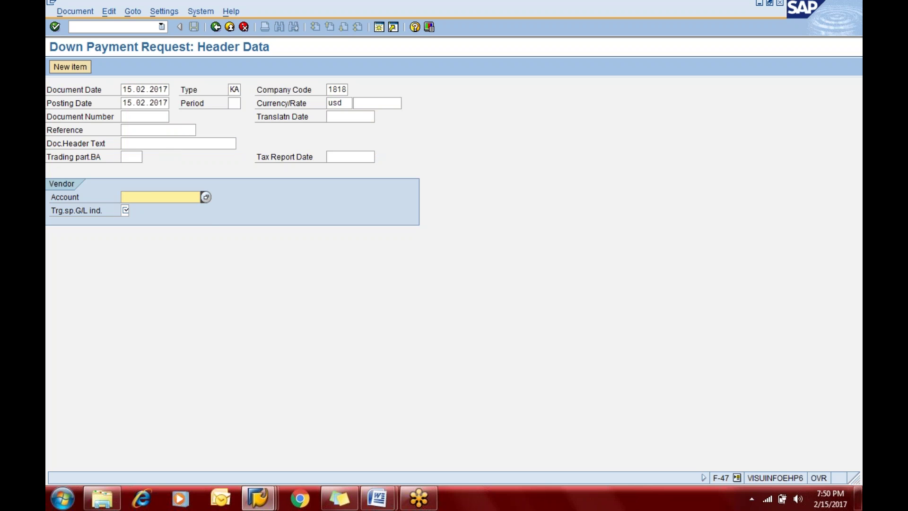
pyautogui.write('100600')
pyautogui.press('Tab')
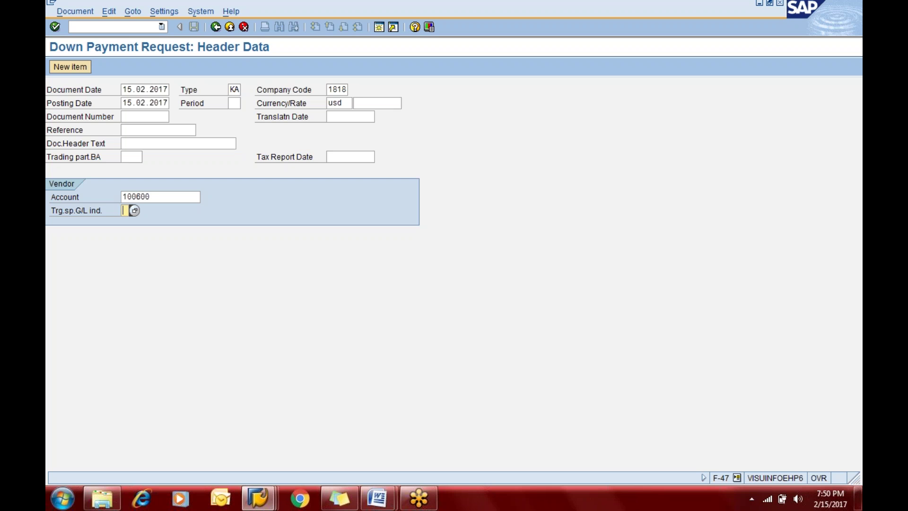
pyautogui.write('a')
pyautogui.press('Return')
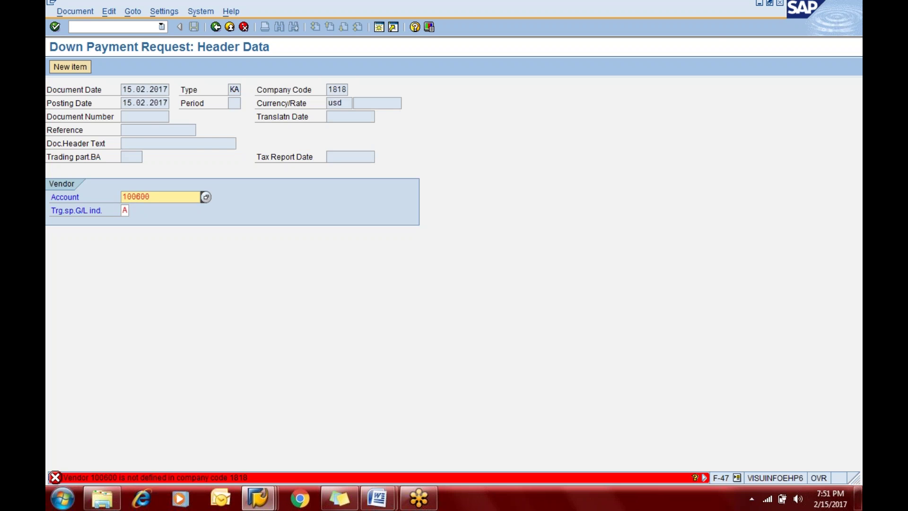
# Step: Replace the rejected vendor by searching company code 1818 and selecting vendor 100601
pyautogui.click(128, 197)
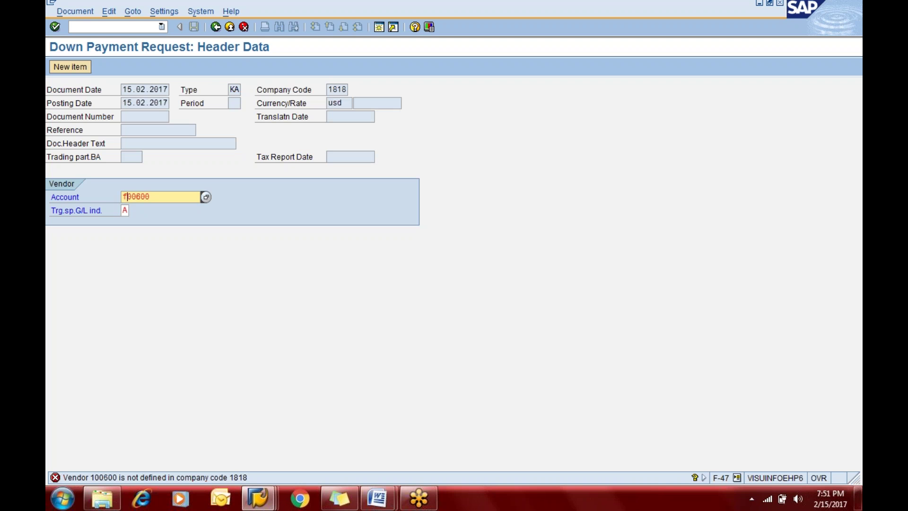
pyautogui.press('Return')
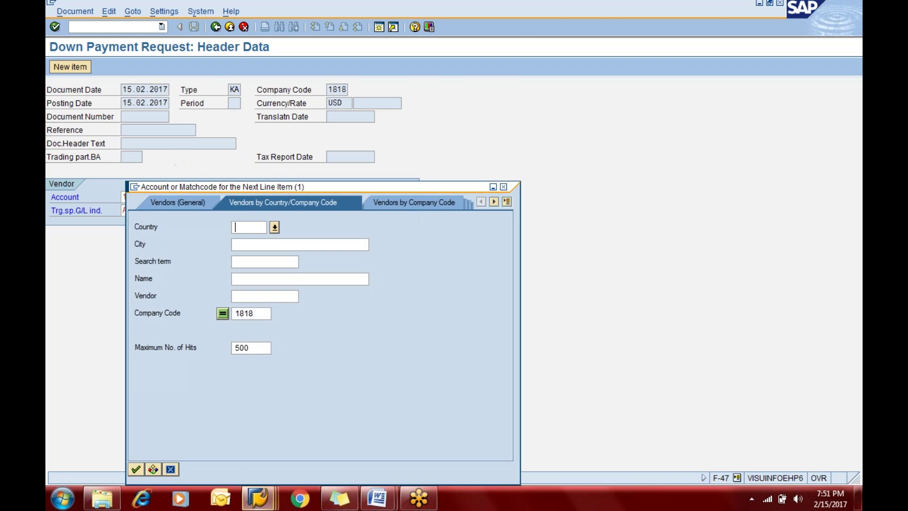
pyautogui.press('Return')
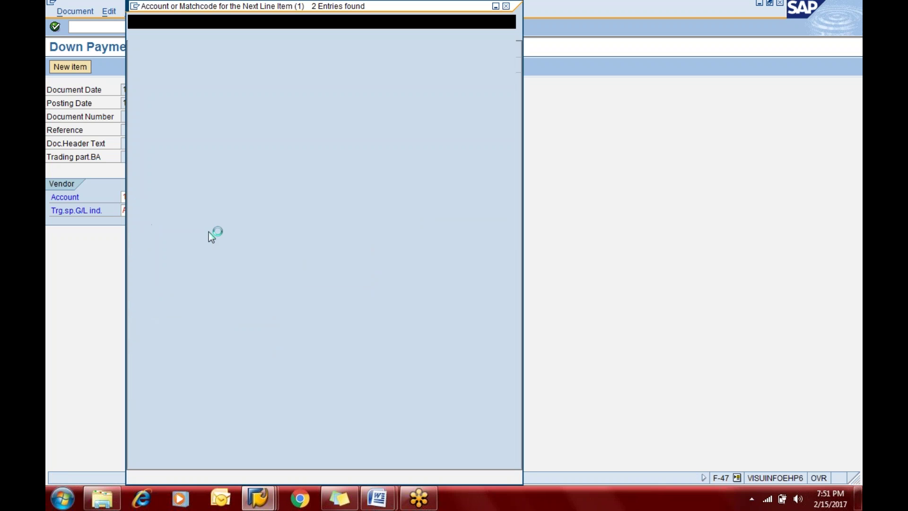
pyautogui.doubleClick(295, 107)
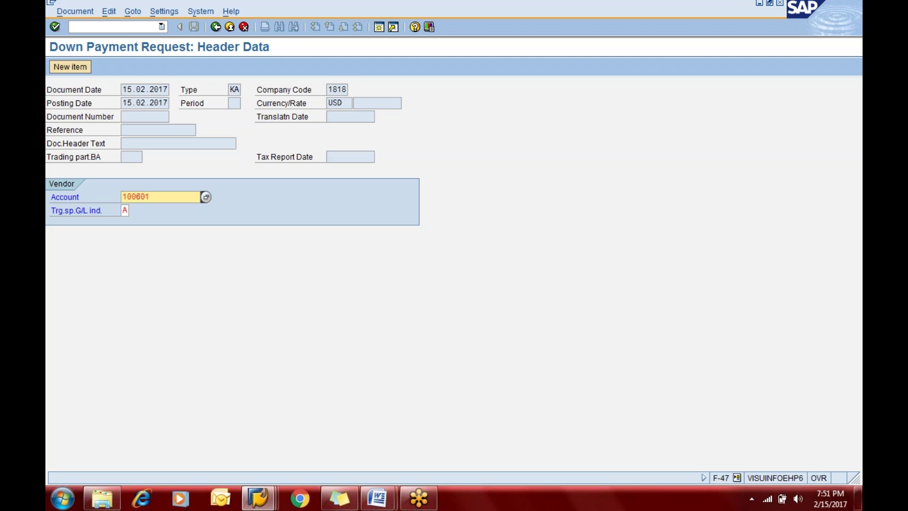
pyautogui.press('Return')
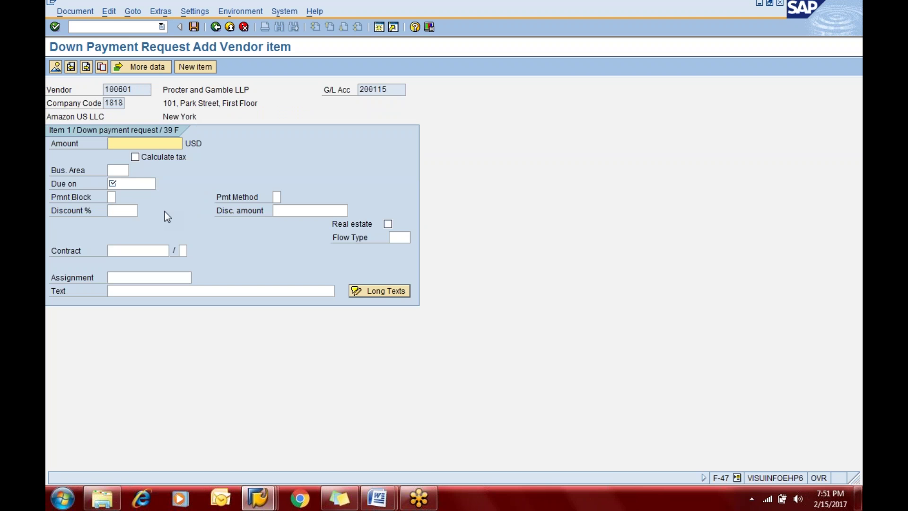
# Step: Enter amount 47000, business area 1818 and due date 15.02.2017 on the vendor item
pyautogui.write('47000')
pyautogui.press('Tab')
pyautogui.press('Tab')
pyautogui.hotkey('shift', 'Tab')
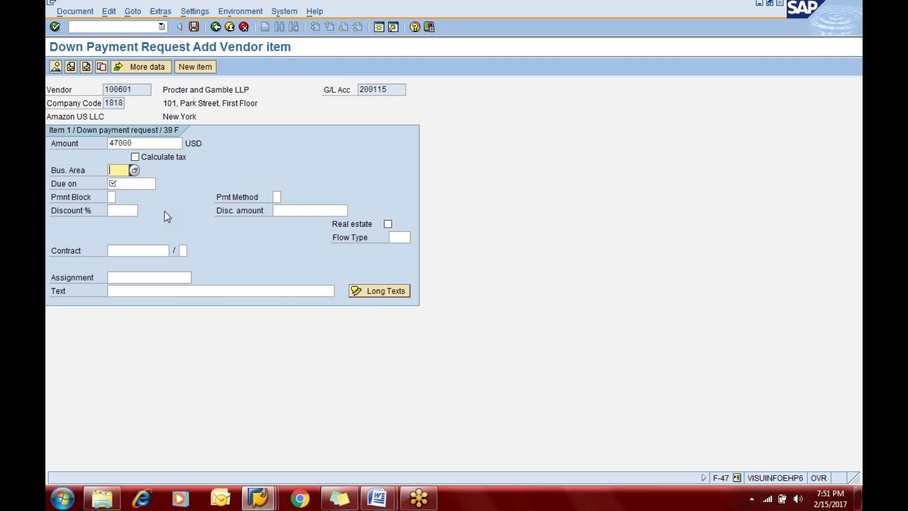
pyautogui.write('1818')
pyautogui.press('Tab')
pyautogui.press('Tab')
pyautogui.hotkey('shift', 'Tab')
pyautogui.write('15')
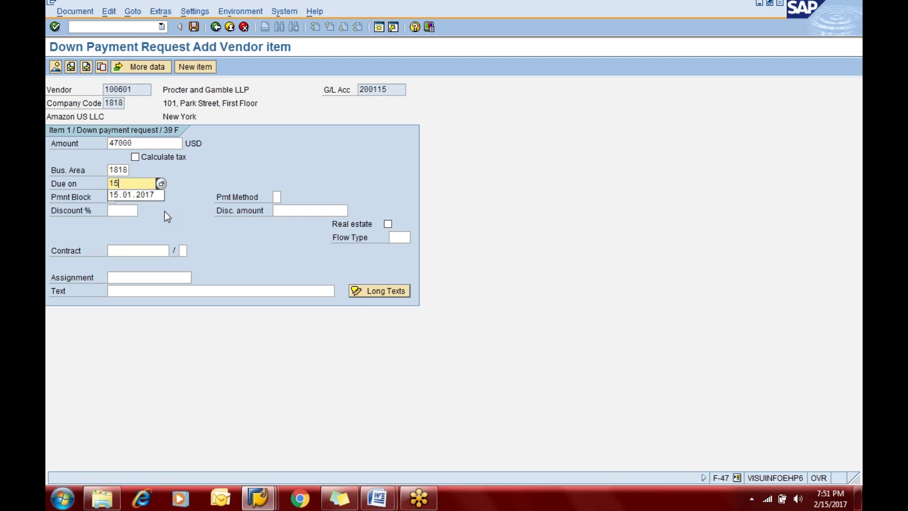
pyautogui.write('.02.2017')
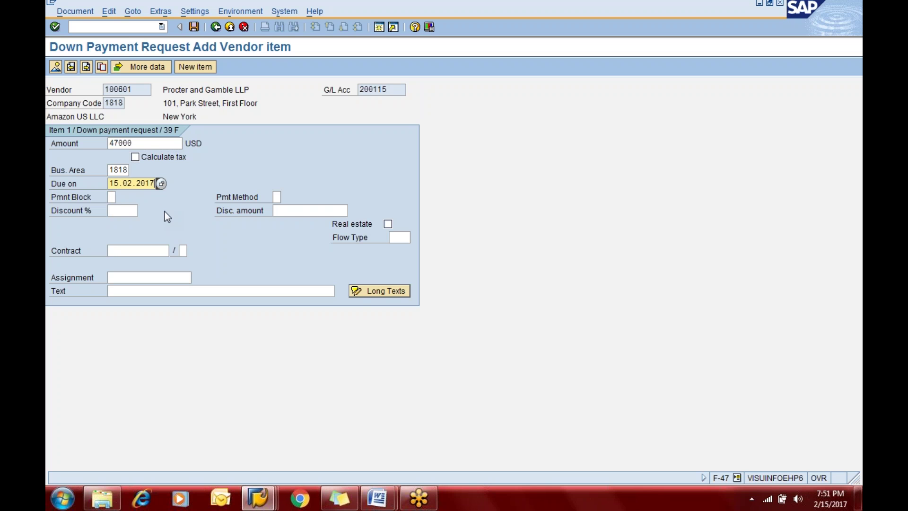
pyautogui.press('Tab')
pyautogui.press('Tab')
pyautogui.press('Tab')
pyautogui.press('Tab')
pyautogui.press('Tab')
pyautogui.press('Tab')
pyautogui.press('Tab')
pyautogui.press('Tab')
pyautogui.press('Tab')
pyautogui.press('Tab')
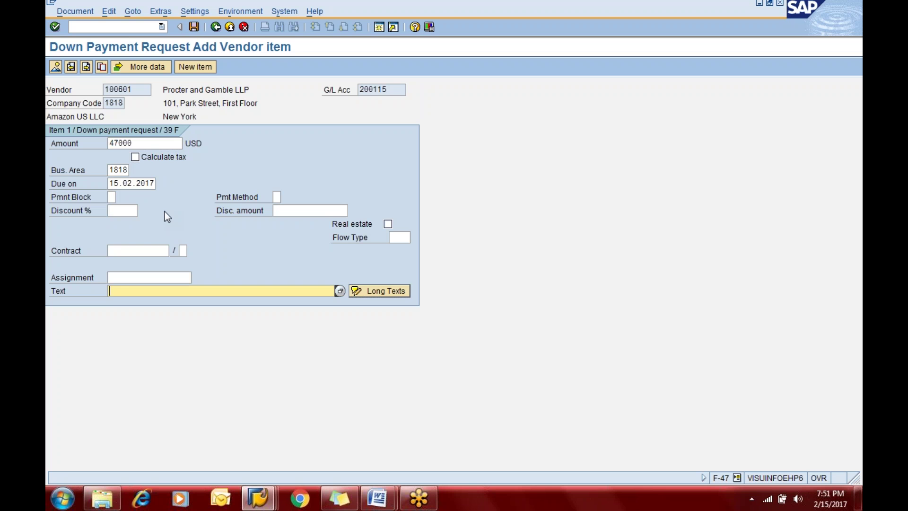
# Step: Enter the item text 'Being down payment request' and post the document
pyautogui.write('Being pu')
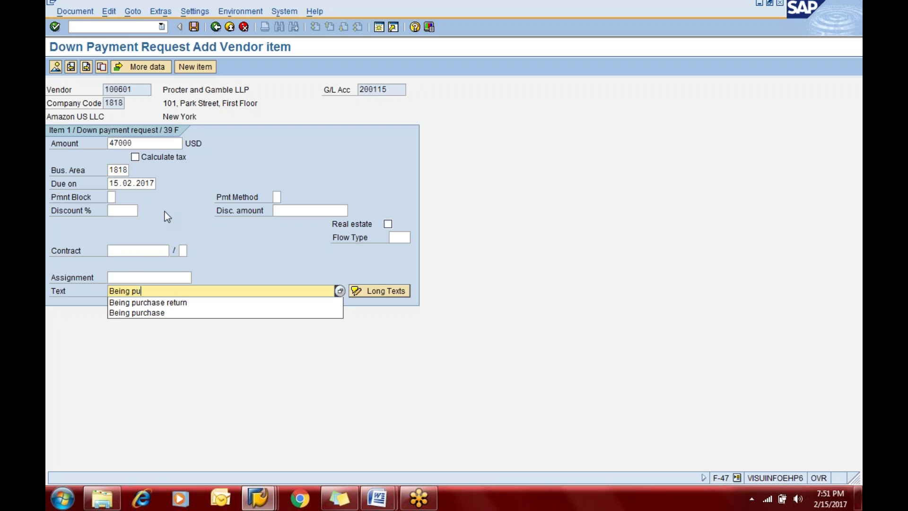
pyautogui.press('BackSpace')
pyautogui.write('ay')
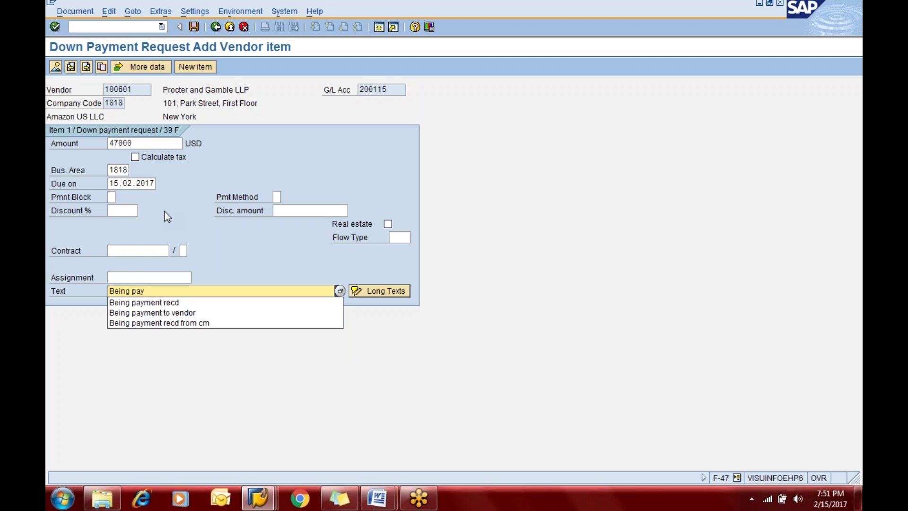
pyautogui.press('BackSpace')
pyautogui.press('BackSpace')
pyautogui.press('BackSpace')
pyautogui.write('do')
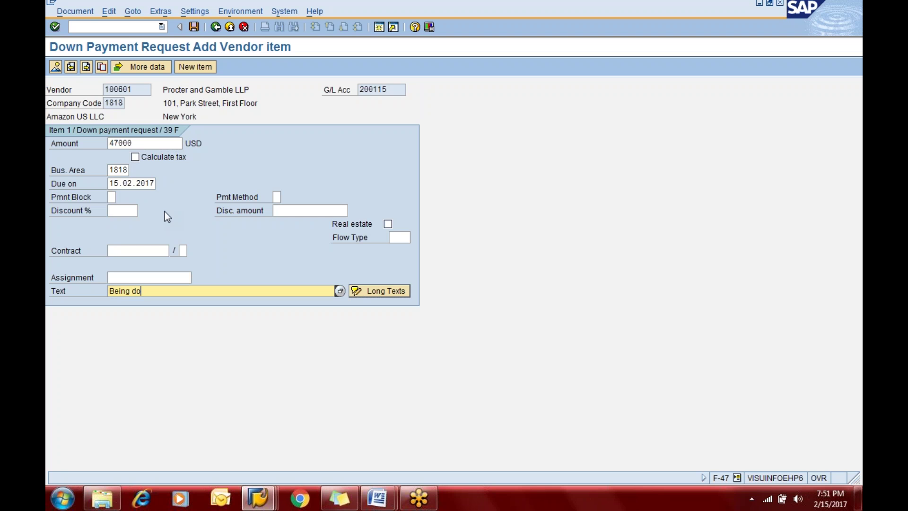
pyautogui.write('wn payment given')
pyautogui.press('BackSpace')
pyautogui.press('BackSpace')
pyautogui.press('BackSpace')
pyautogui.press('BackSpace')
pyautogui.press('BackSpace')
pyautogui.write('request')
pyautogui.click(194, 26)
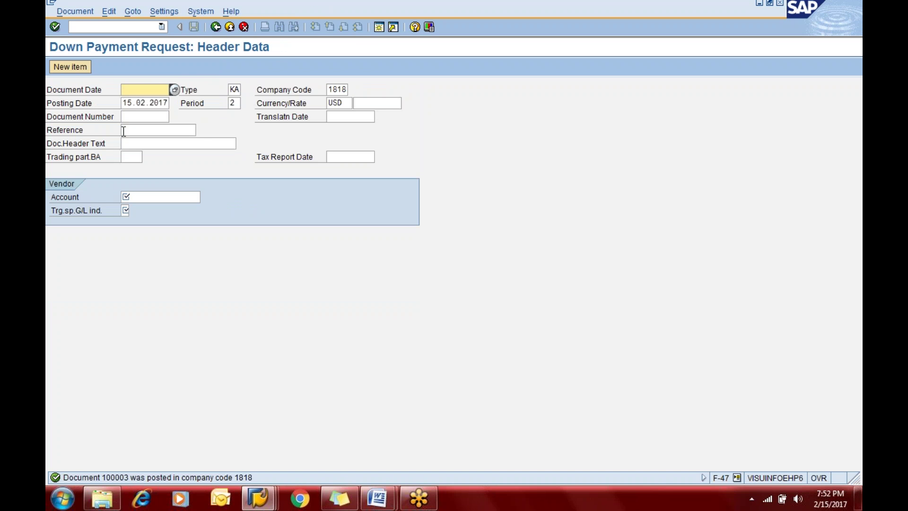
# Step: Switch over to the FBL1N vendor line item report session
pyautogui.click(100, 24)
pyautogui.write('/nf')
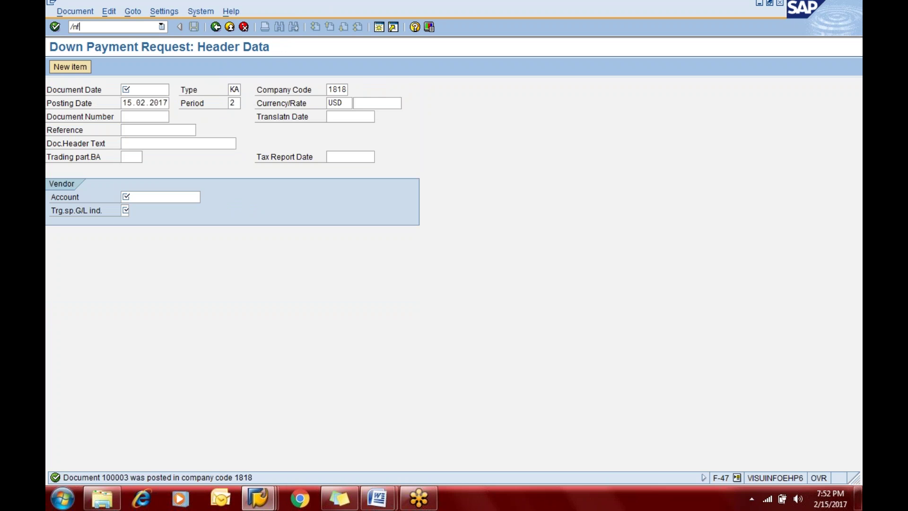
pyautogui.hotkey('alt', 'Tab')
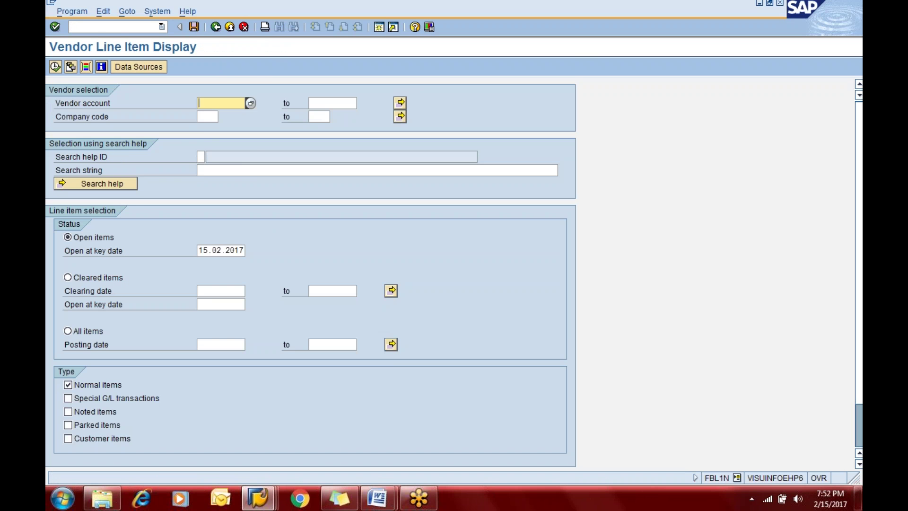
# Step: Run the report for vendor 100601 in company code 1818
pyautogui.write('1')
pyautogui.press('Tab')
pyautogui.write('all')
pyautogui.press('BackSpace')
pyautogui.press('BackSpace')
pyautogui.press('BackSpace')
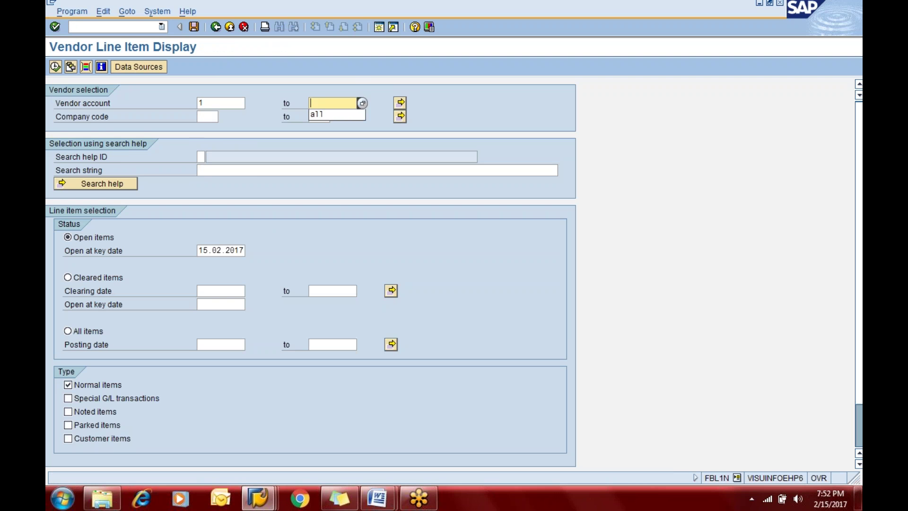
pyautogui.click(203, 103)
pyautogui.write('00601')
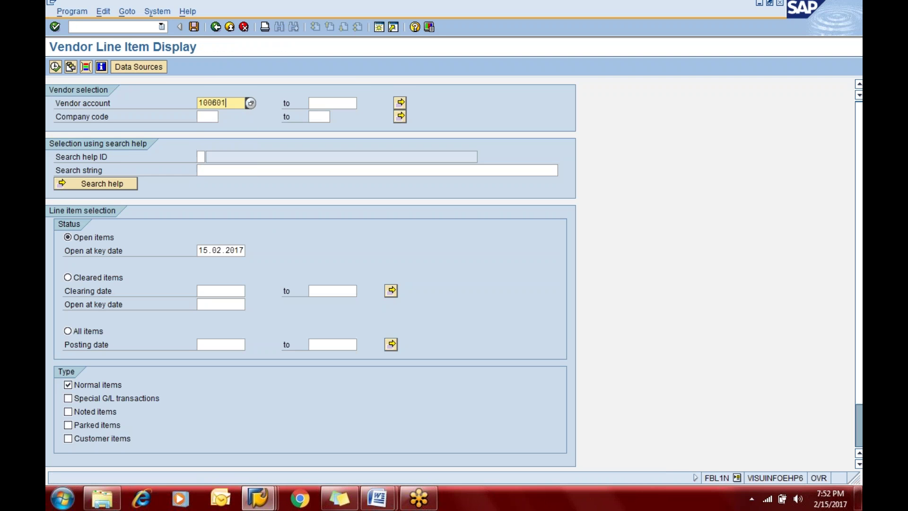
pyautogui.press('Tab')
pyautogui.write('1188')
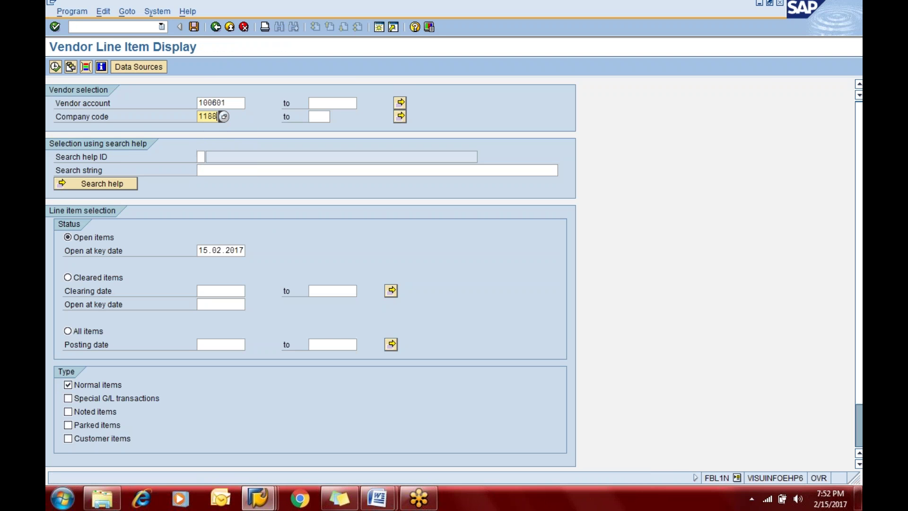
pyautogui.press('BackSpace')
pyautogui.press('BackSpace')
pyautogui.press('BackSpace')
pyautogui.write('818')
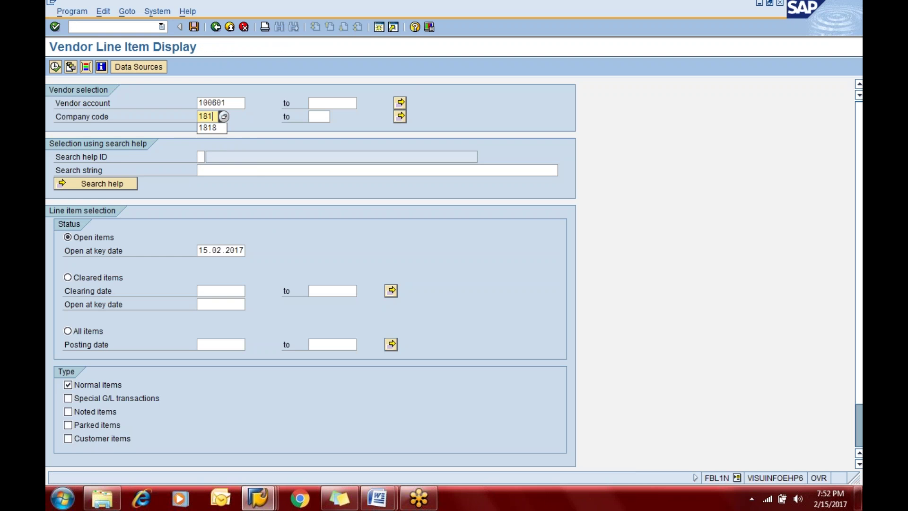
pyautogui.click(56, 68)
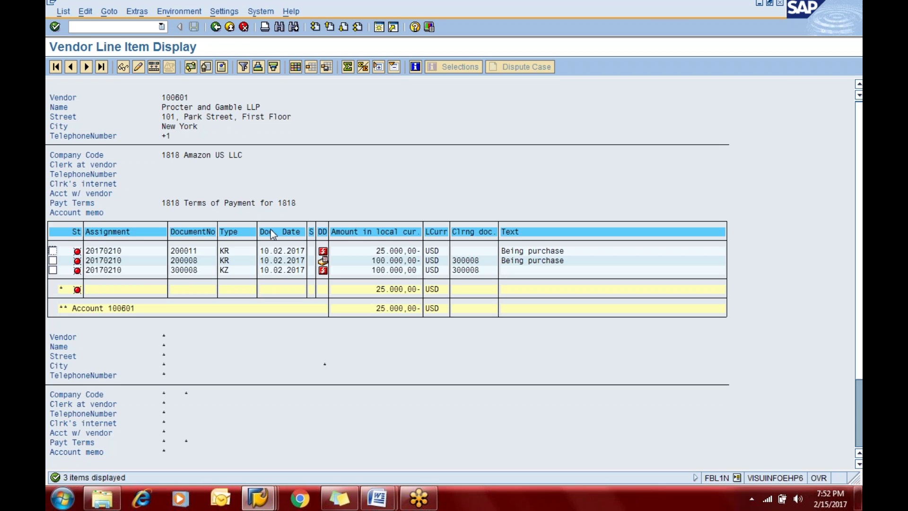
# Step: Rerun vendor 100601's line item report with special G/L transactions included
pyautogui.click(216, 27)
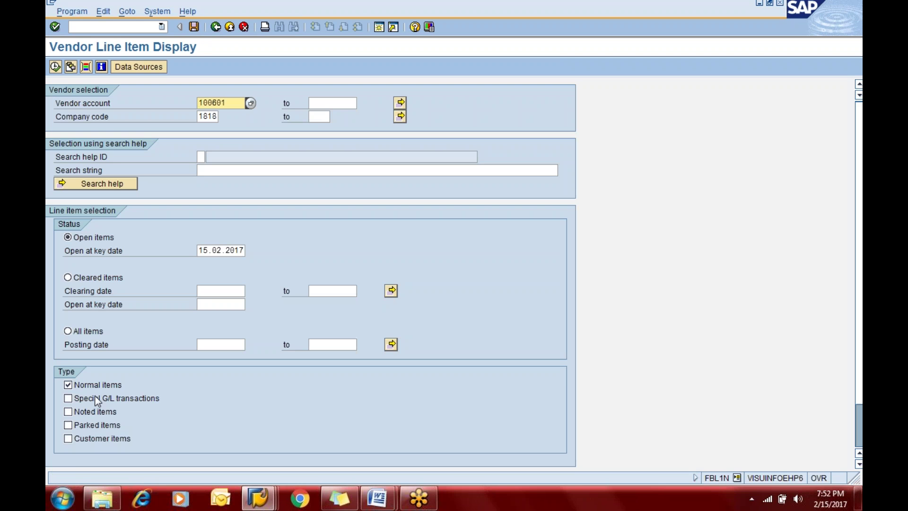
pyautogui.click(97, 400)
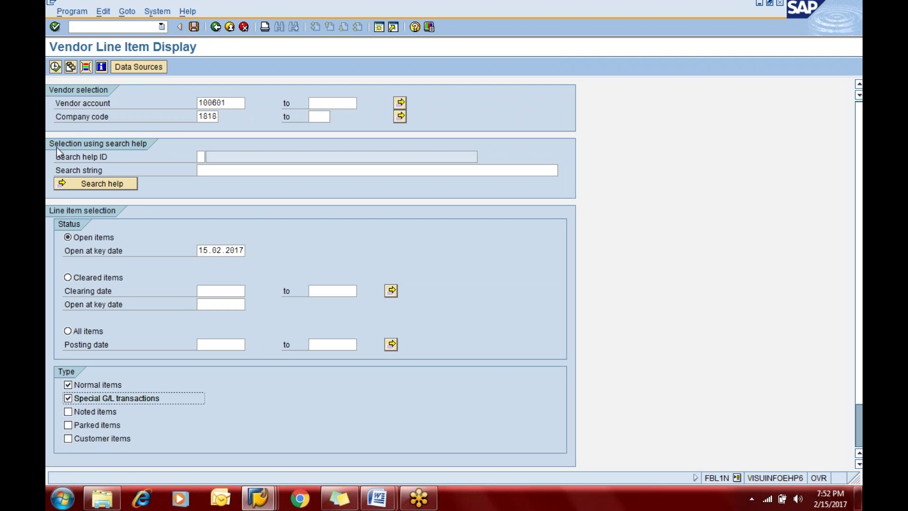
pyautogui.click(55, 67)
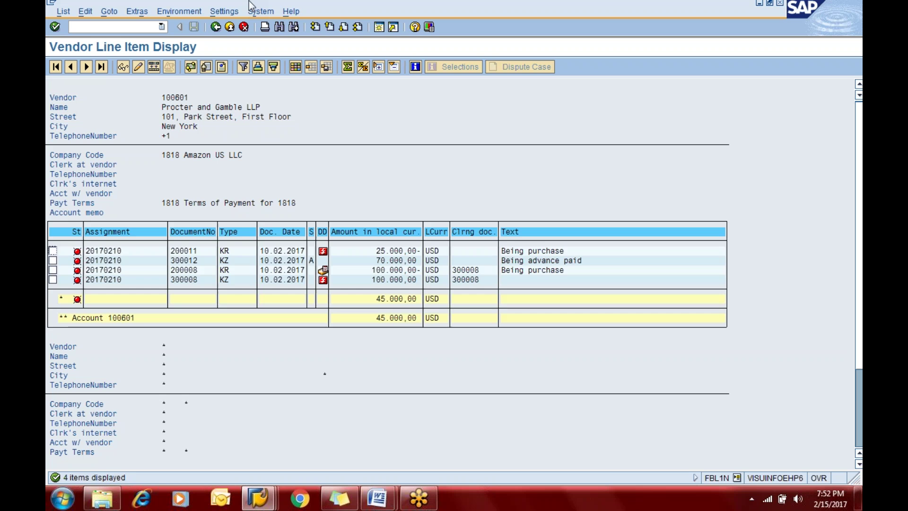
# Step: Rerun the report with only noted items, revealing the 47,000 USD down payment request 100003
pyautogui.click(215, 27)
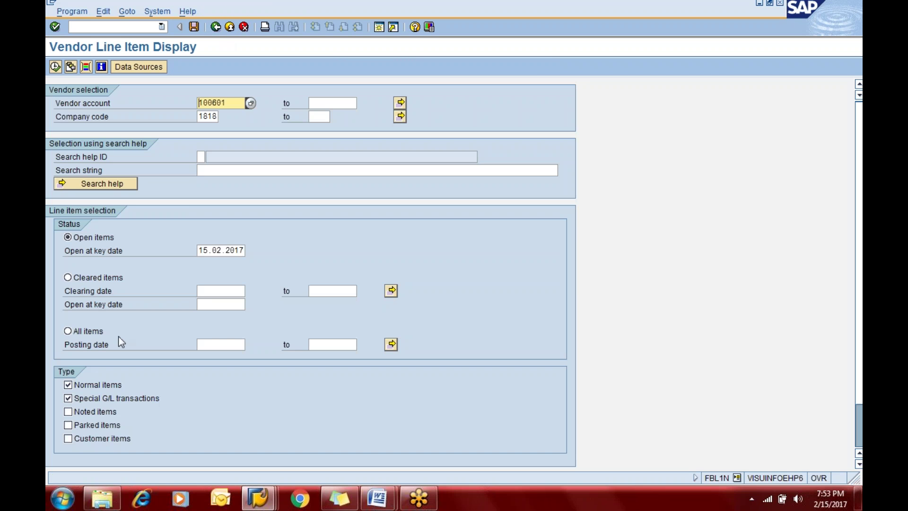
pyautogui.click(97, 387)
pyautogui.click(96, 400)
pyautogui.click(95, 410)
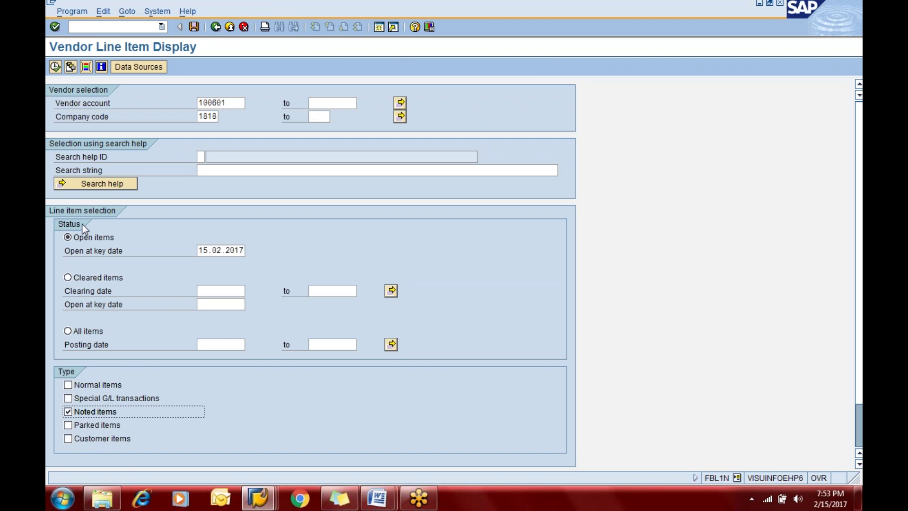
pyautogui.click(55, 66)
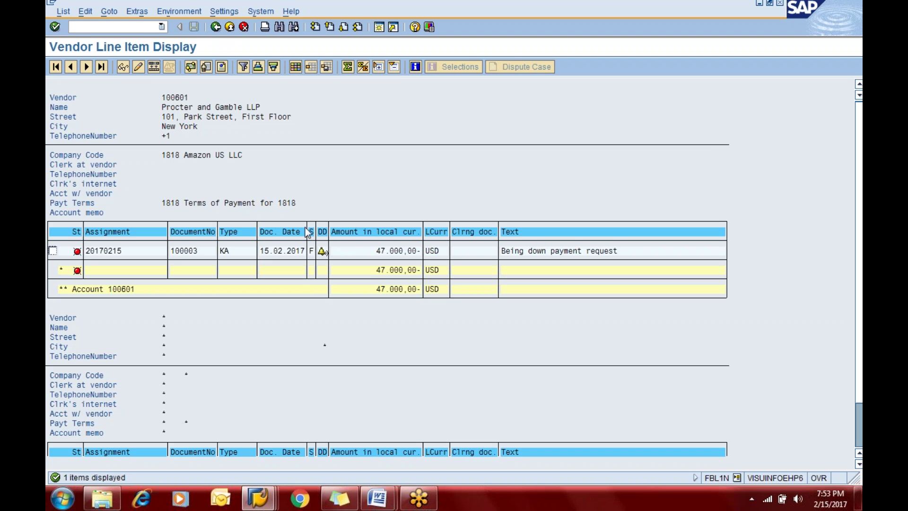
pyautogui.click(71, 27)
pyautogui.write('/nf')
pyautogui.write('-47')
# Step: Launch F-47, then bring up the AP Configuaration Word notes at Step 3, the T.Code F-48 line
pyautogui.press('Return')
pyautogui.hotkey('alt', 'Tab')
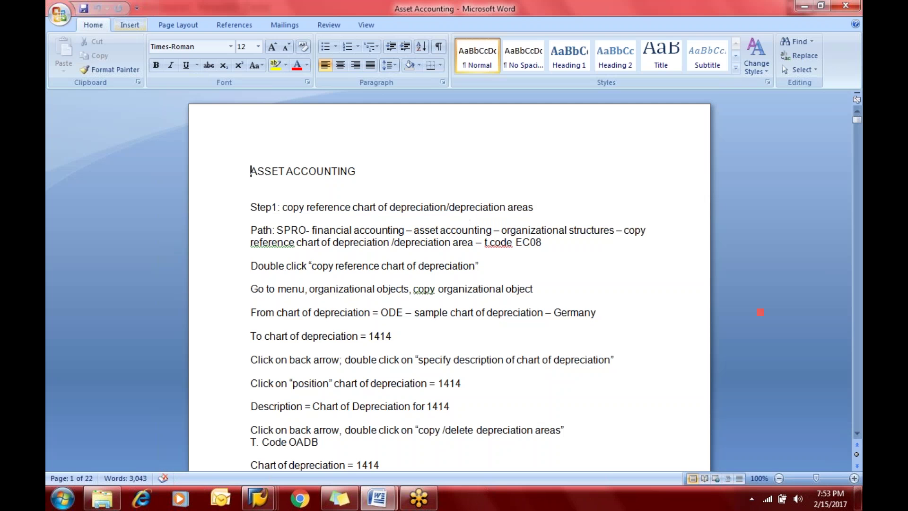
pyautogui.hotkey('alt', 'Tab')
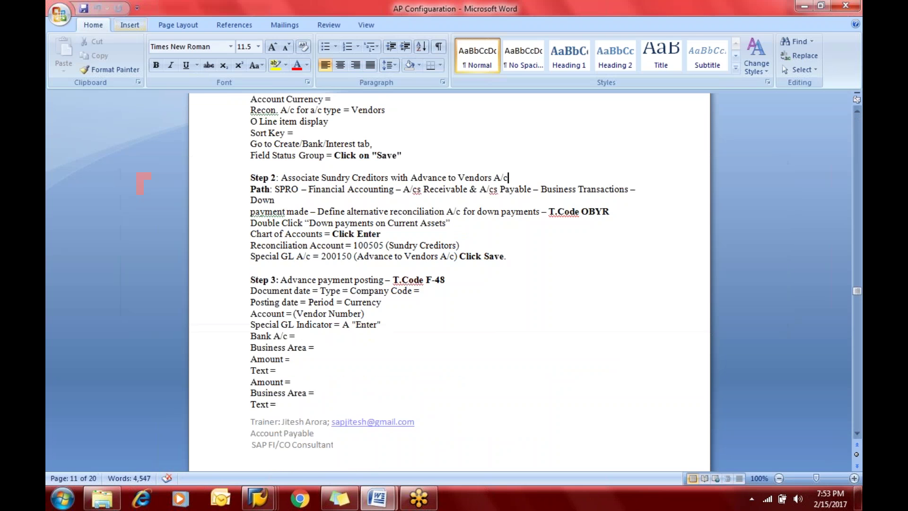
pyautogui.press('Down')
pyautogui.press('Down')
pyautogui.press('Down')
pyautogui.press('Down')
pyautogui.press('Up')
# Step: Back in SAP, start F-48 to post a vendor down payment for company code 1818
pyautogui.hotkey('alt', 'Tab')
pyautogui.hotkey('alt', 'Tab')
pyautogui.hotkey('alt', 'Tab')
pyautogui.hotkey('alt', 'Tab')
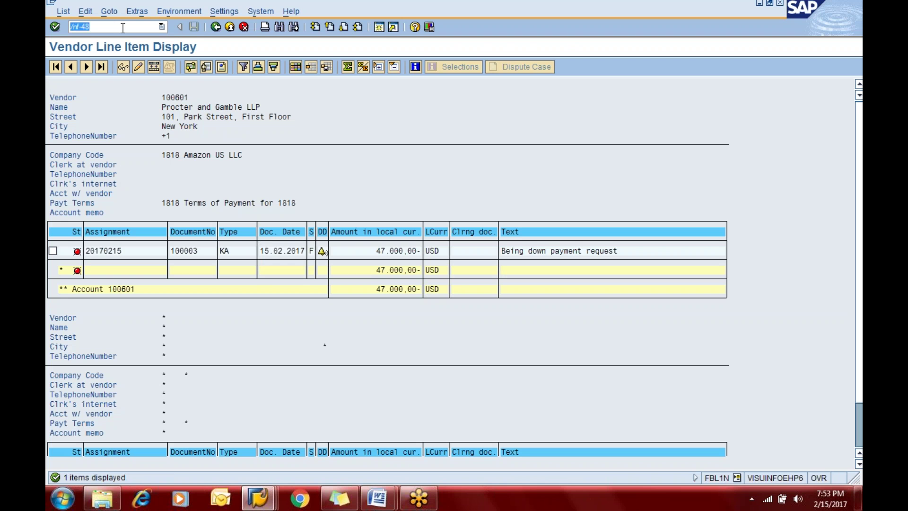
pyautogui.hotkey('alt', 'Tab')
pyautogui.hotkey('alt', 'Tab')
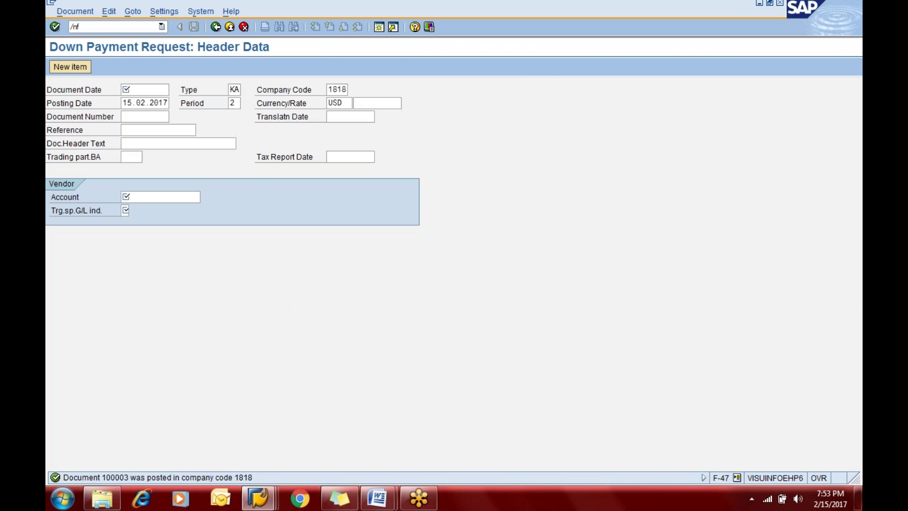
pyautogui.write('/nf-48')
pyautogui.press('Return')
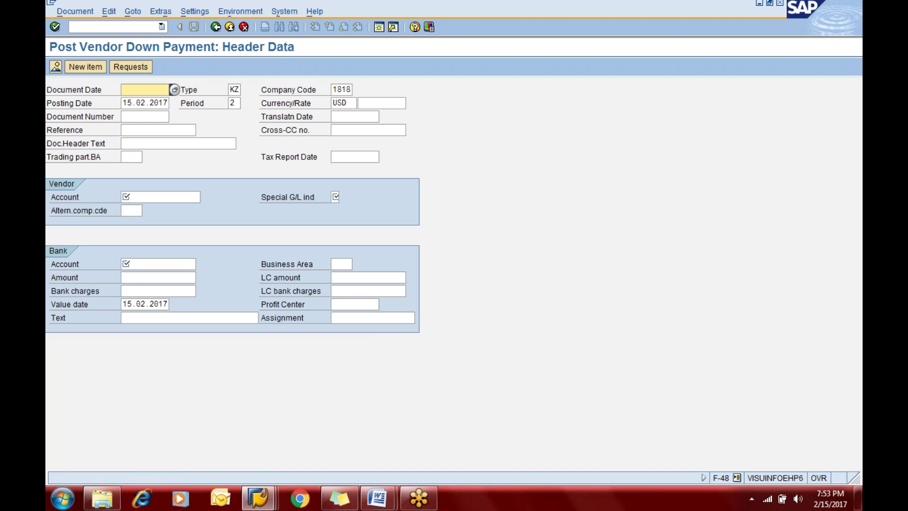
# Step: Enter document date 15.02.2017, vendor 100601 and special G/L indicator A in the header
pyautogui.write('15')
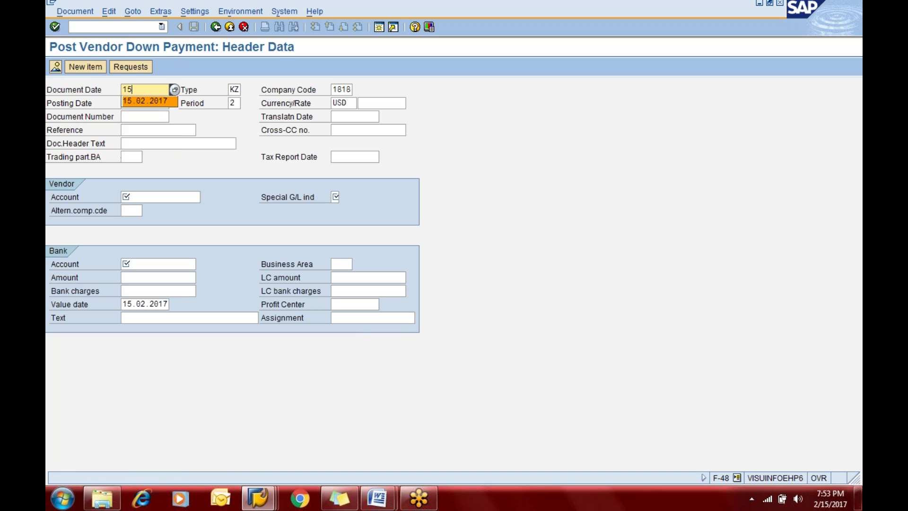
pyautogui.press('Tab')
pyautogui.press('Tab')
pyautogui.press('Tab')
pyautogui.press('Tab')
pyautogui.press('Tab')
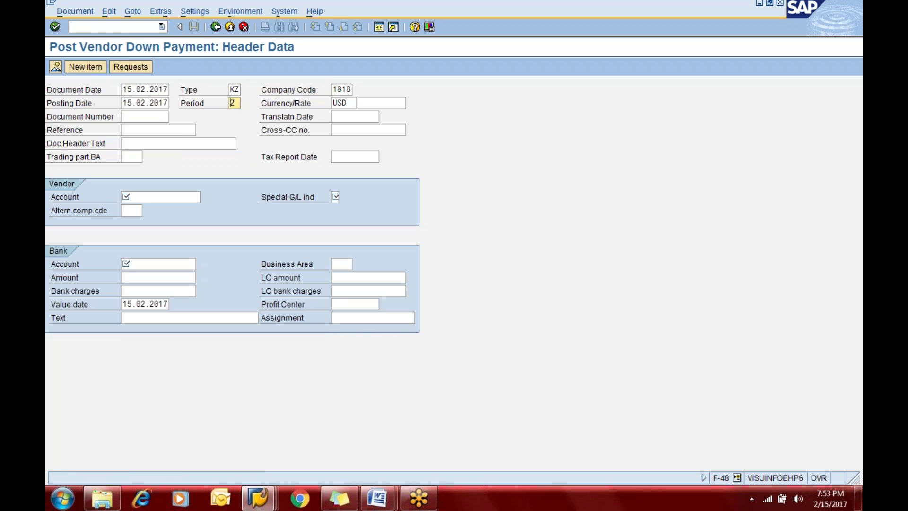
pyautogui.press('Tab')
pyautogui.press('Tab')
pyautogui.press('Tab')
pyautogui.press('Tab')
pyautogui.press('Tab')
pyautogui.press('Tab')
pyautogui.press('Tab')
pyautogui.press('Tab')
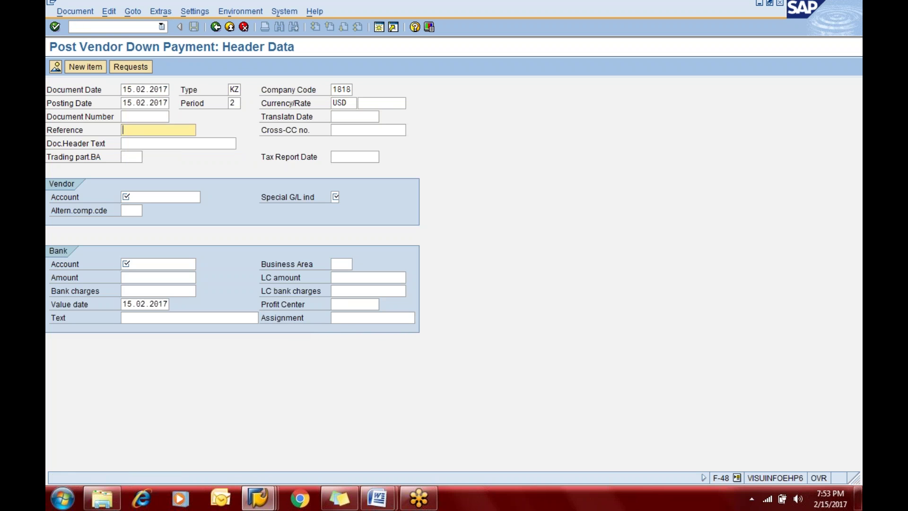
pyautogui.click(160, 197)
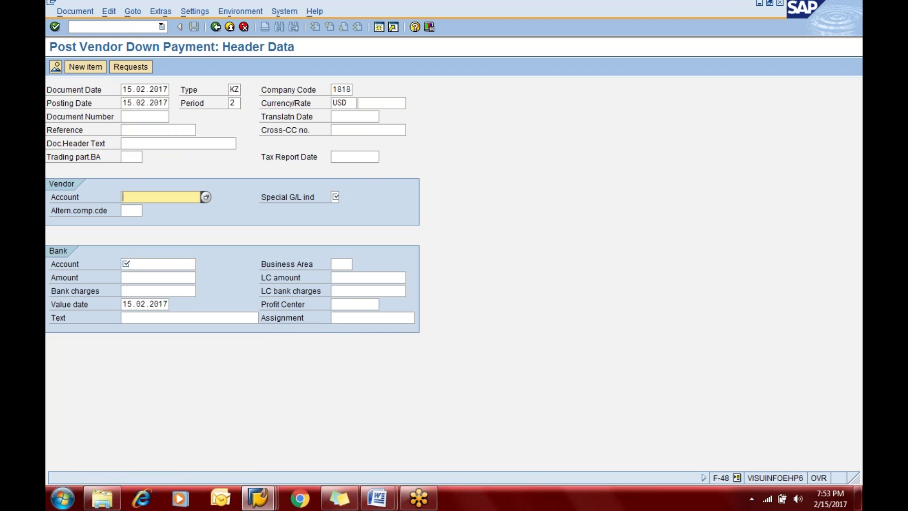
pyautogui.write('100601')
pyautogui.press('Tab')
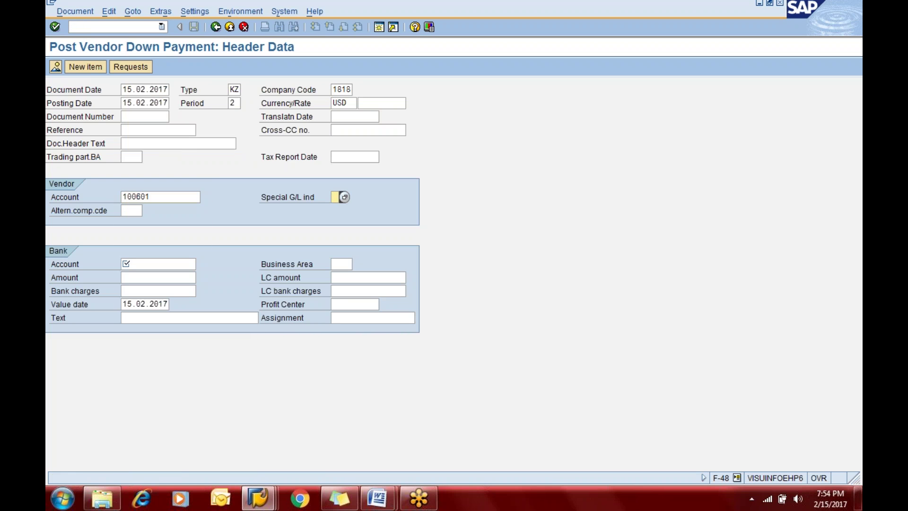
pyautogui.write('a')
pyautogui.press('Tab')
pyautogui.press('Tab')
pyautogui.press('Tab')
# Step: Fill in bank account 200100, business area 1818, amount 47000 and text 'Being down payment given to vendor'
pyautogui.hotkey('shift', 'Tab')
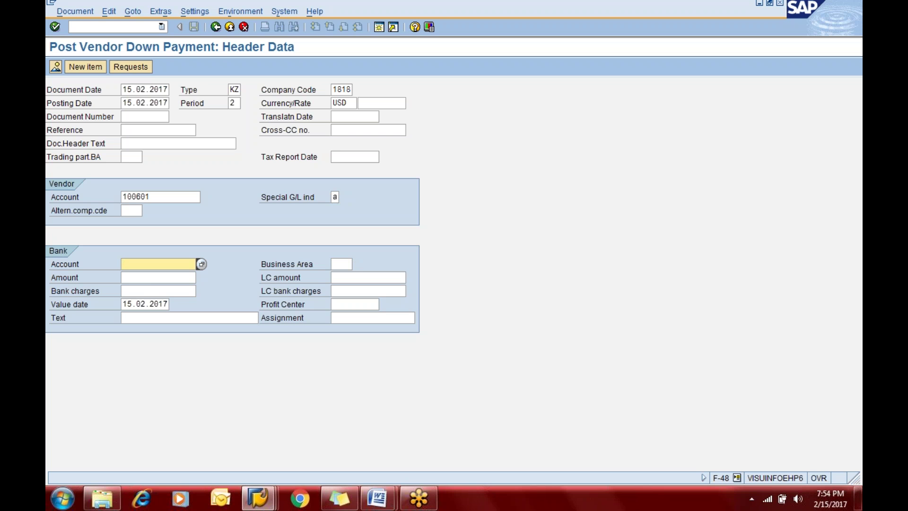
pyautogui.write('200100')
pyautogui.press('Tab')
pyautogui.write('1818')
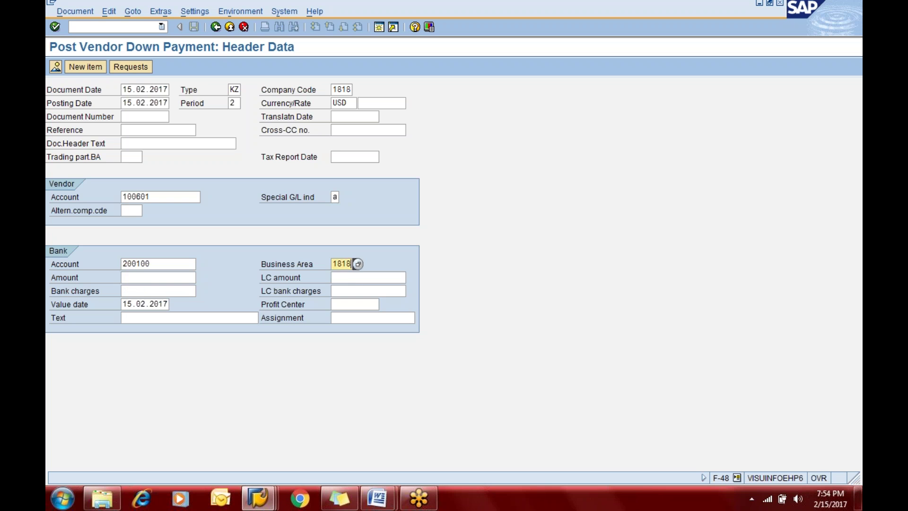
pyautogui.press('Tab')
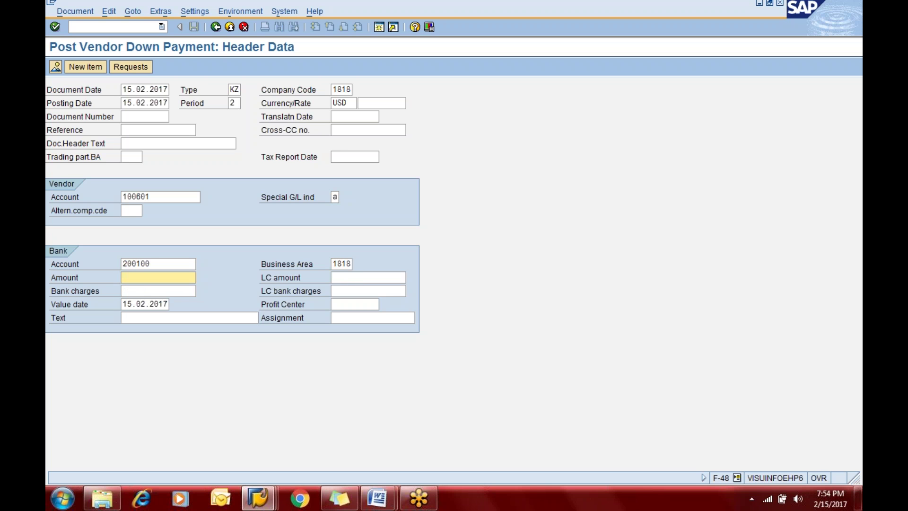
pyautogui.write('47000')
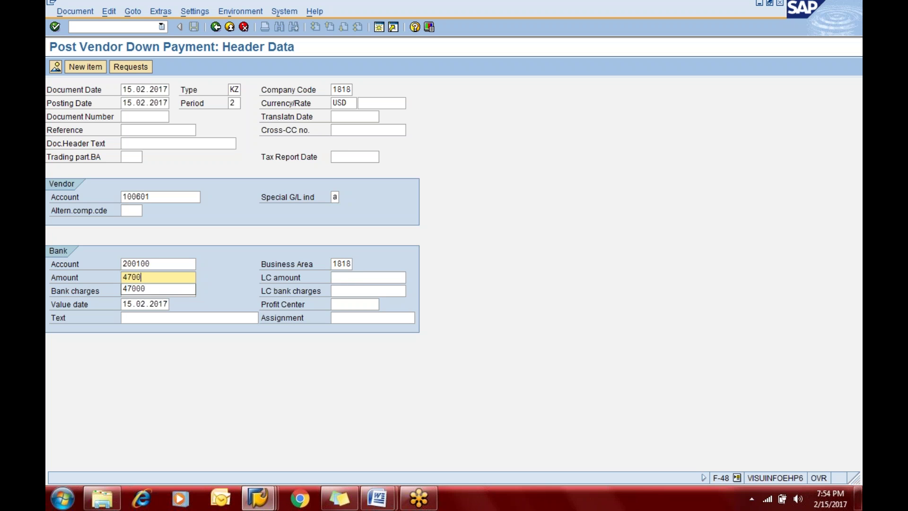
pyautogui.press('Tab')
pyautogui.press('Tab')
pyautogui.press('Tab')
pyautogui.press('Tab')
pyautogui.press('Tab')
pyautogui.press('Tab')
pyautogui.write('B')
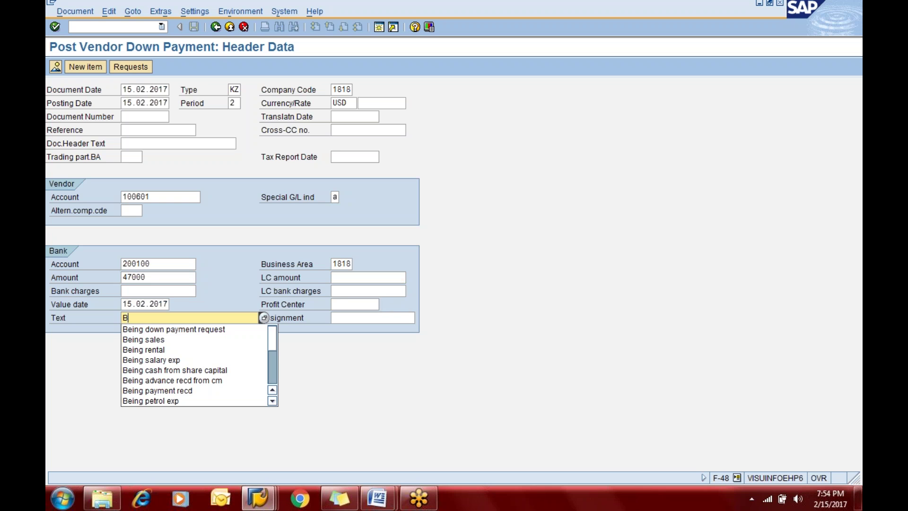
pyautogui.write('eing down payment ')
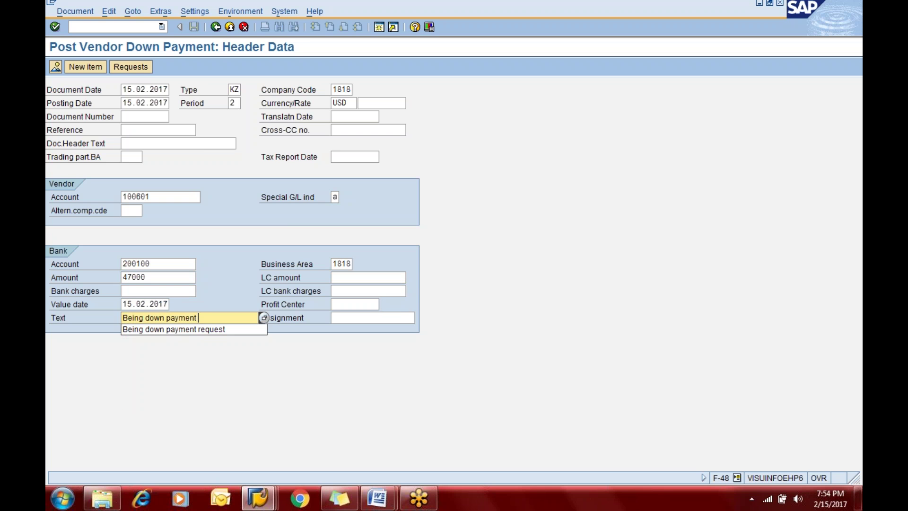
pyautogui.write('given to vendor')
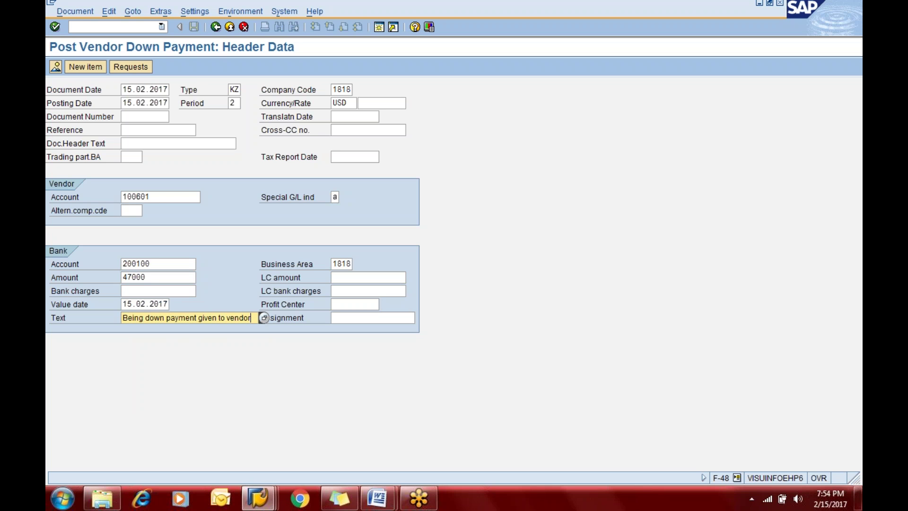
# Step: Select down payment request 100003 from the vendor's requests and post it as document 300013
pyautogui.click(128, 67)
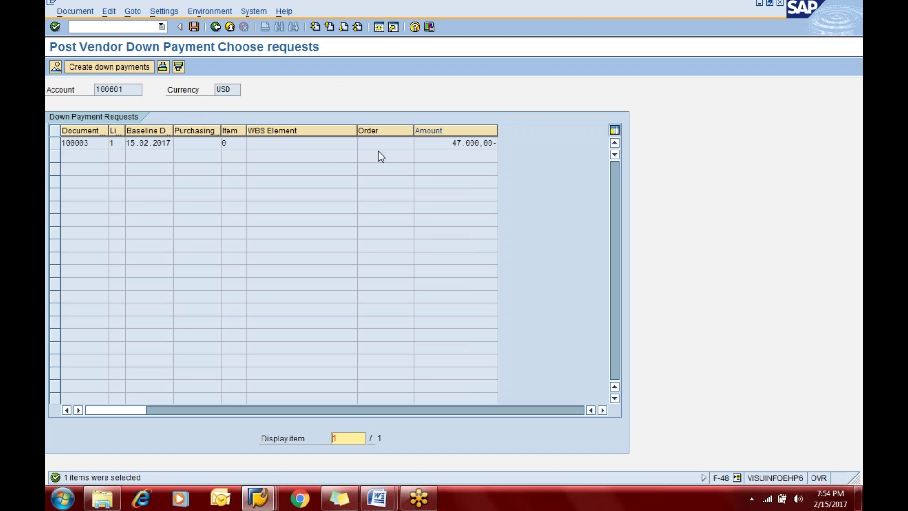
pyautogui.click(195, 28)
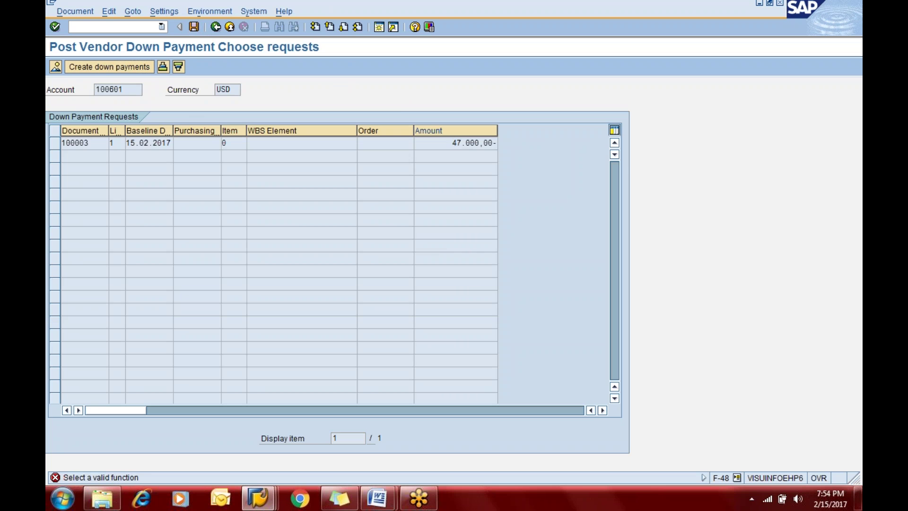
pyautogui.click(194, 27)
pyautogui.doubleClick(71, 143)
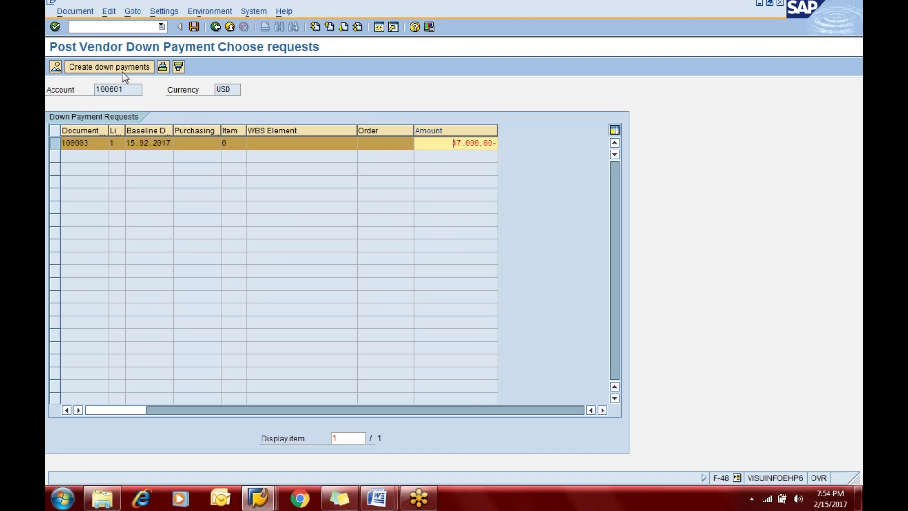
pyautogui.click(194, 28)
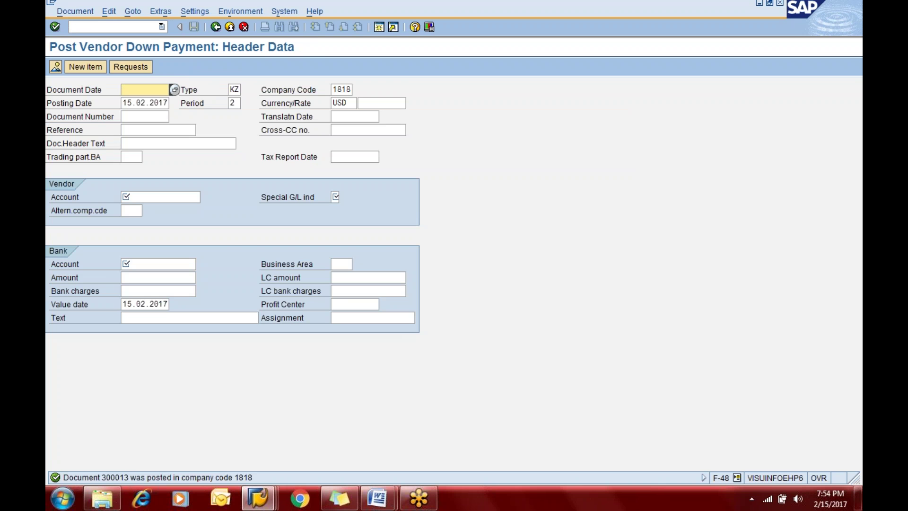
# Step: Rerun FBL1N for vendor 100601 with special G/L items instead of noted items, totalling 117.000,00 USD
pyautogui.hotkey('alt', 'Tab')
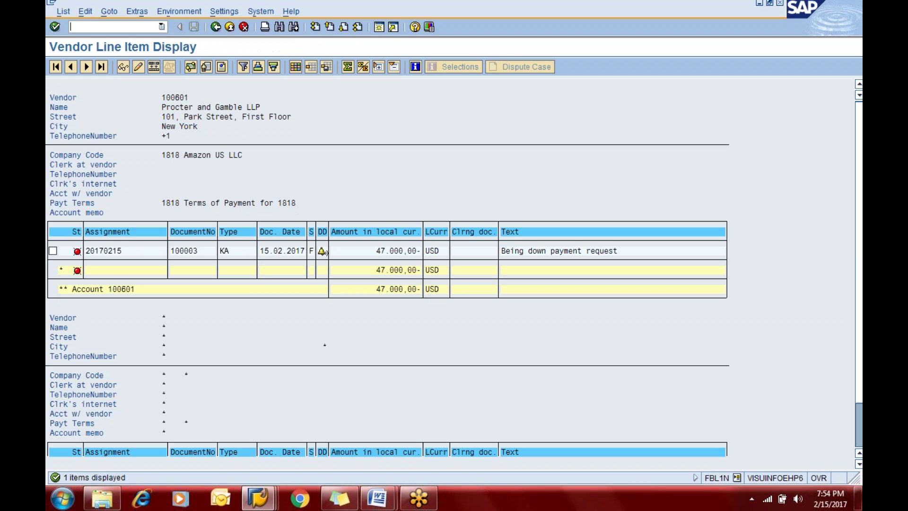
pyautogui.click(216, 27)
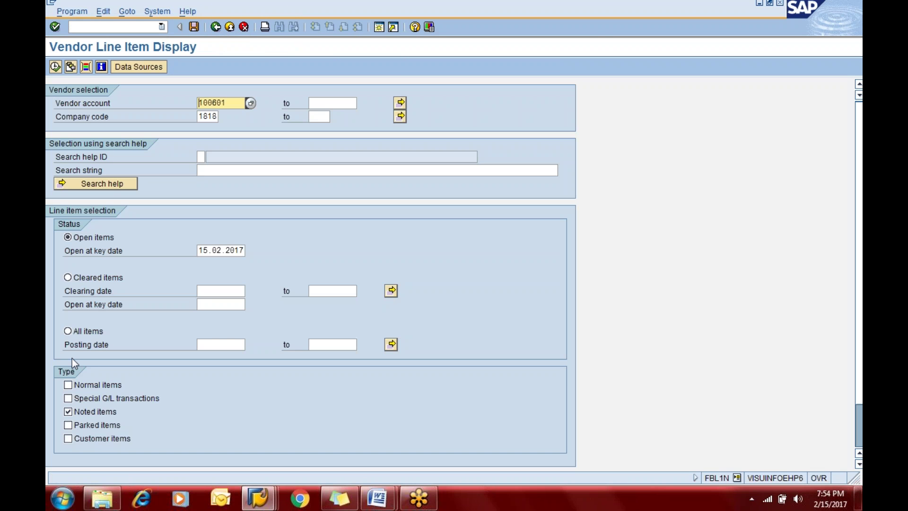
pyautogui.click(55, 66)
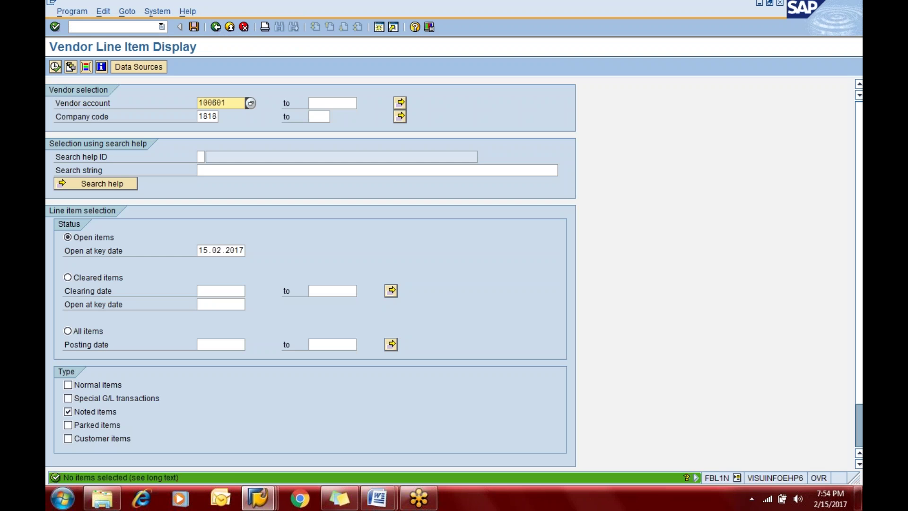
pyautogui.click(84, 412)
pyautogui.click(83, 398)
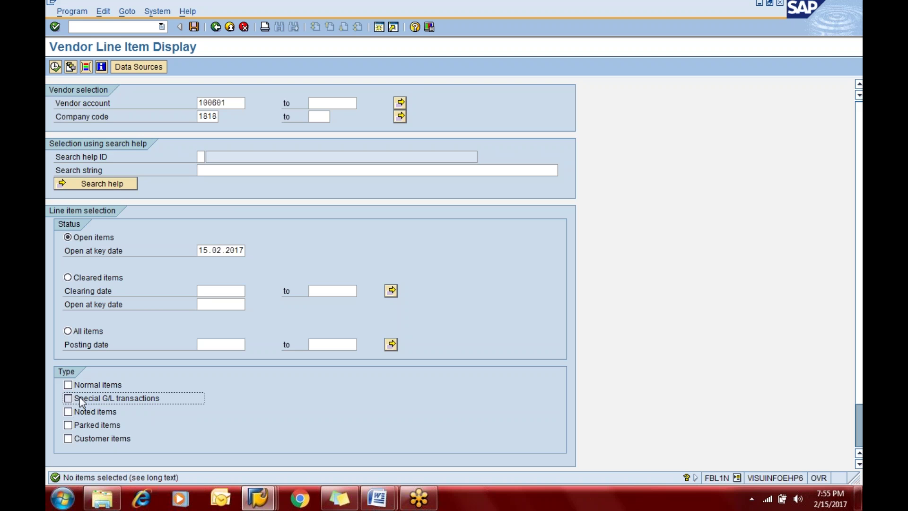
pyautogui.click(55, 66)
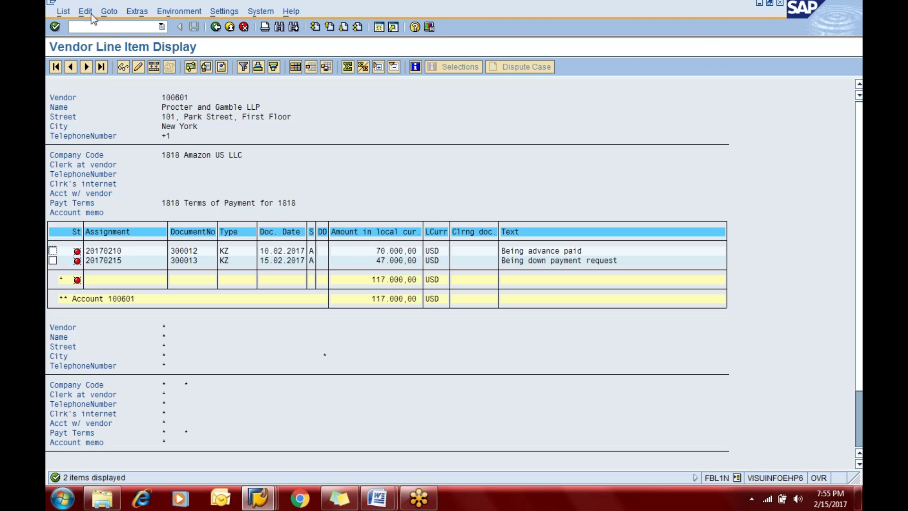
pyautogui.click(94, 27)
pyautogui.write('/nfbzp')
# Step: In FBZP, open company code 1818's details and set vendor special G/L transactions to be paid to FP
pyautogui.press('Return')
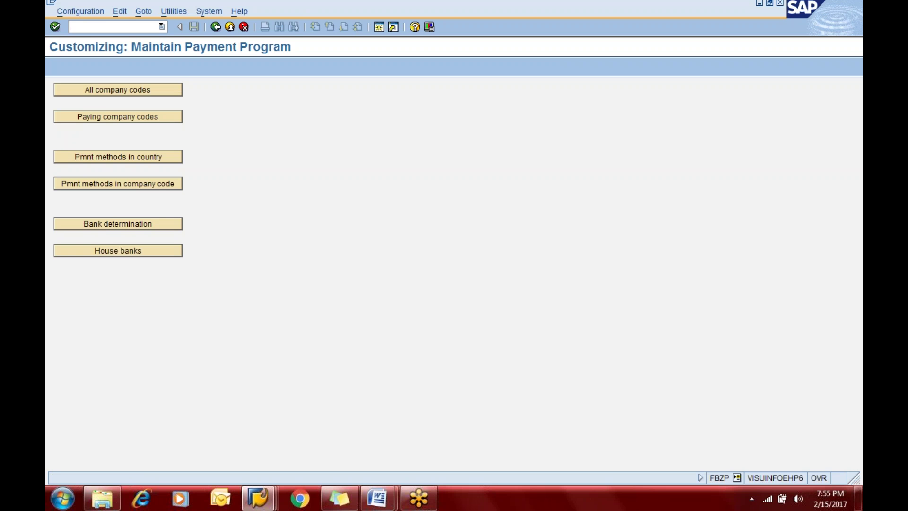
pyautogui.click(104, 91)
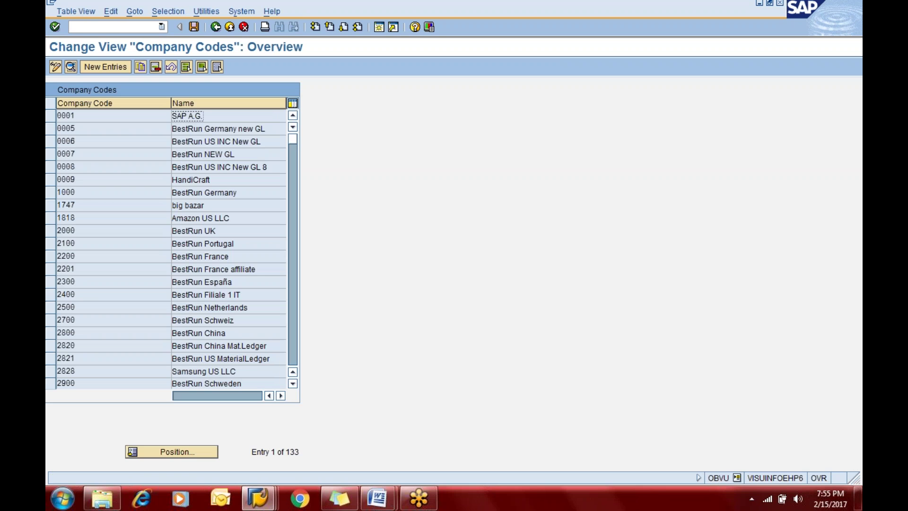
pyautogui.click(172, 451)
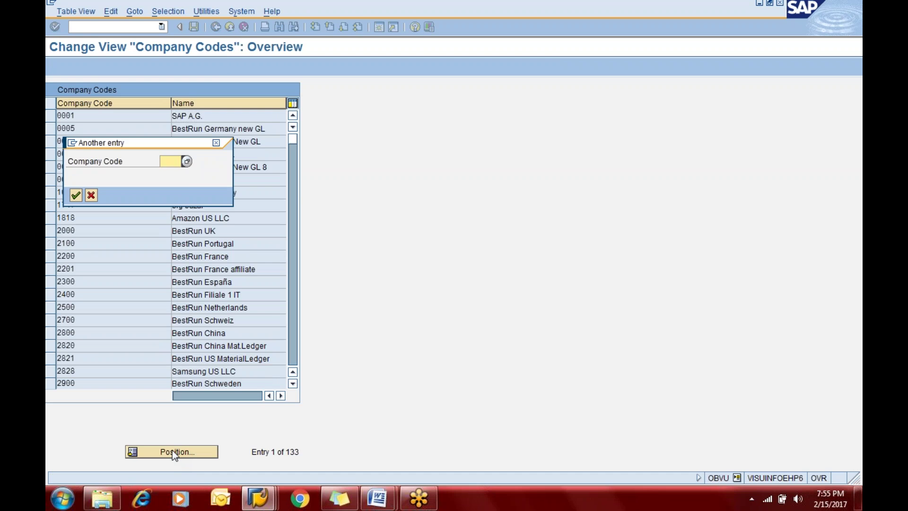
pyautogui.write('1818')
pyautogui.press('Return')
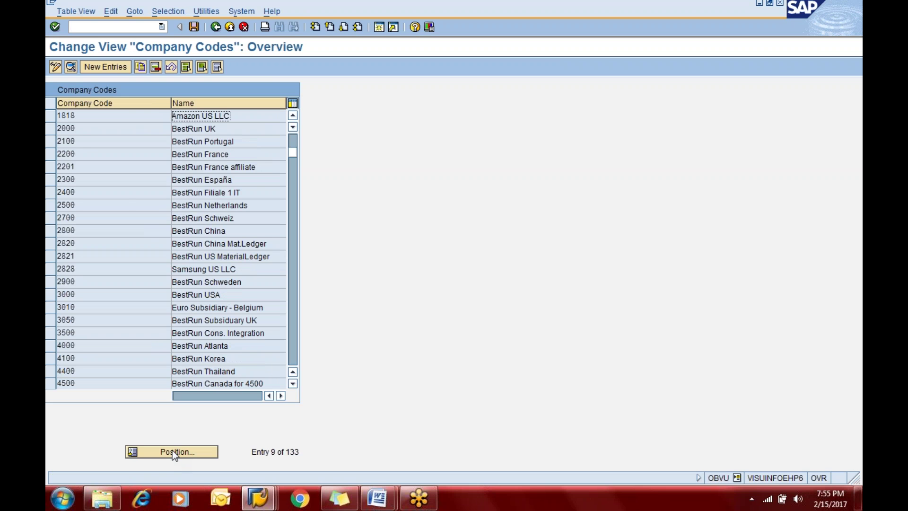
pyautogui.click(70, 68)
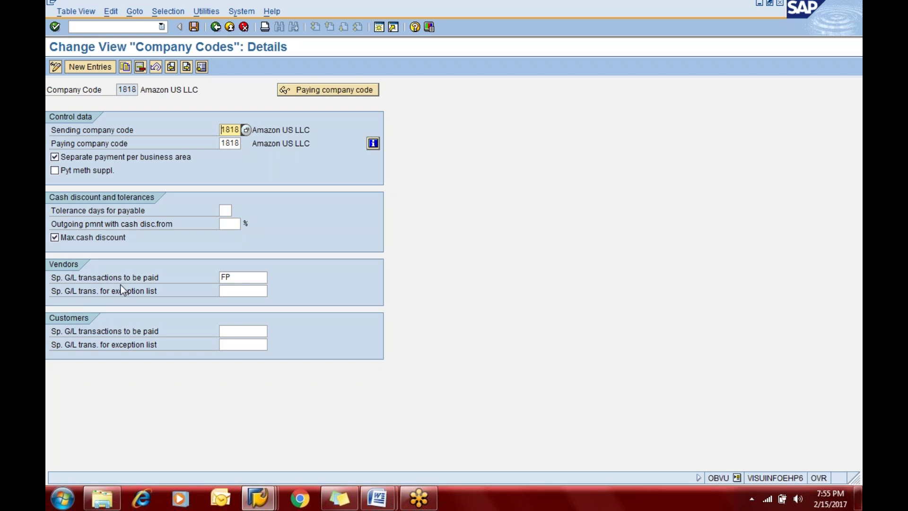
pyautogui.click(242, 277)
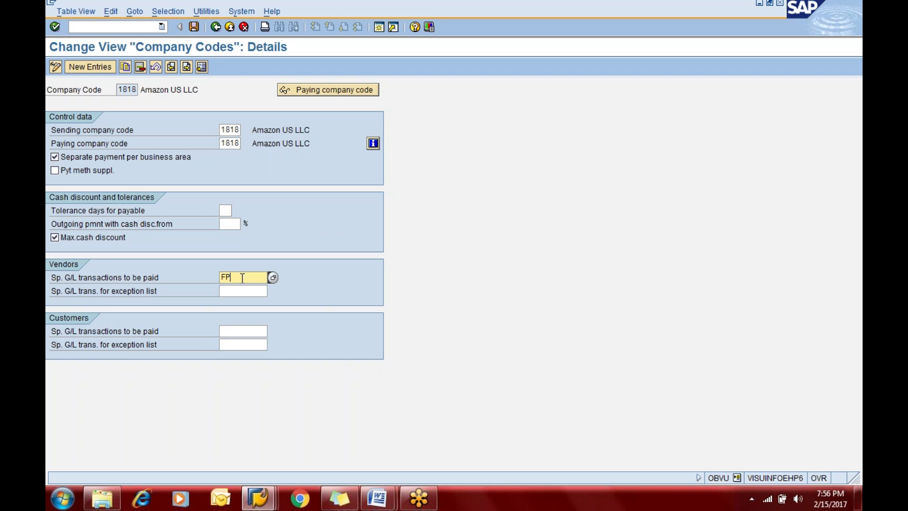
pyautogui.press('F4')
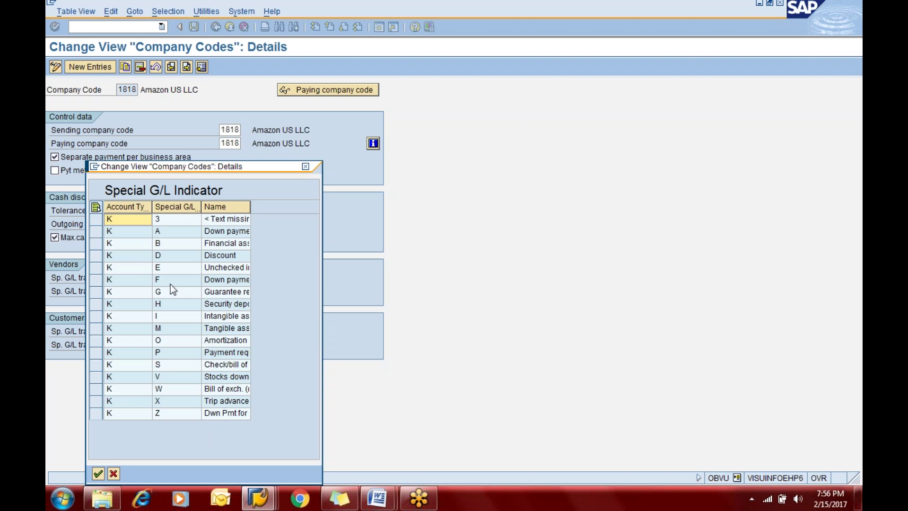
pyautogui.click(306, 166)
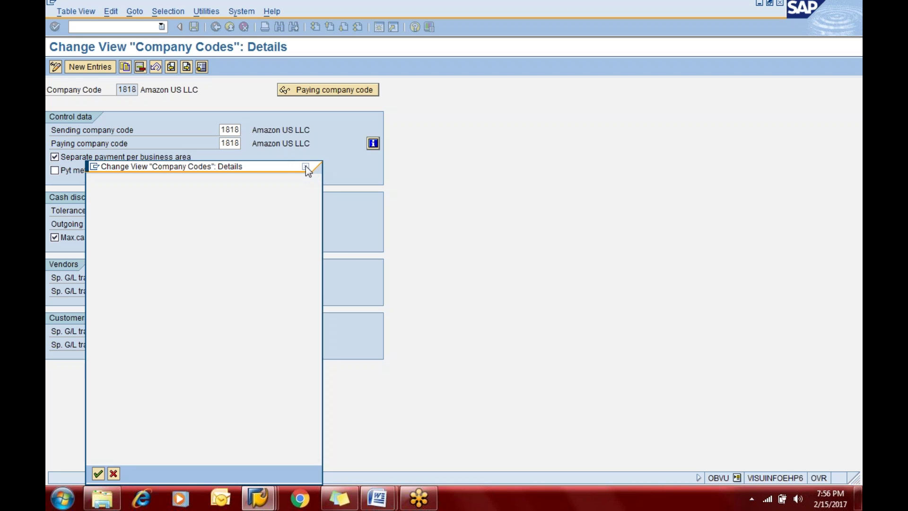
pyautogui.write('FP')
pyautogui.click(138, 26)
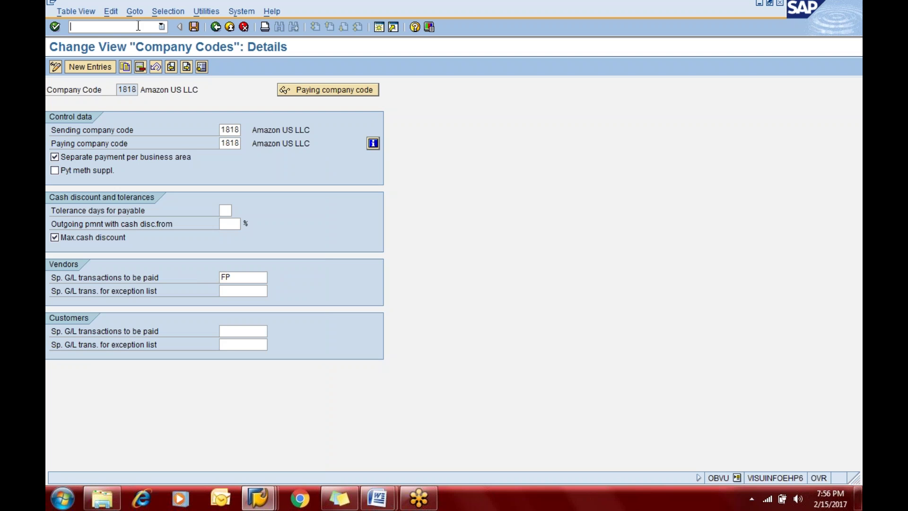
# Step: Start an F-47 request dated 15.02.2017 for vendor 100601 with special G/L indicator F
pyautogui.write('/nf-47')
pyautogui.press('Return')
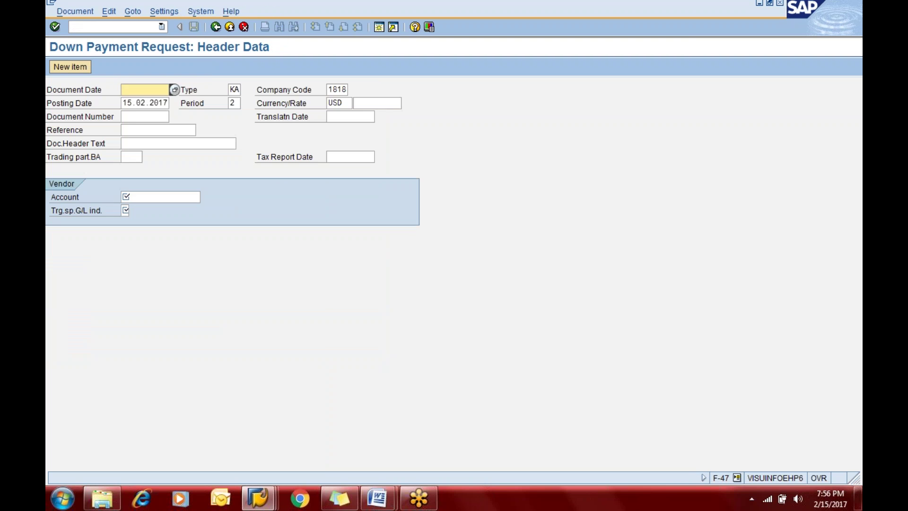
pyautogui.press('BackSpace')
pyautogui.press('Down')
pyautogui.press('Tab')
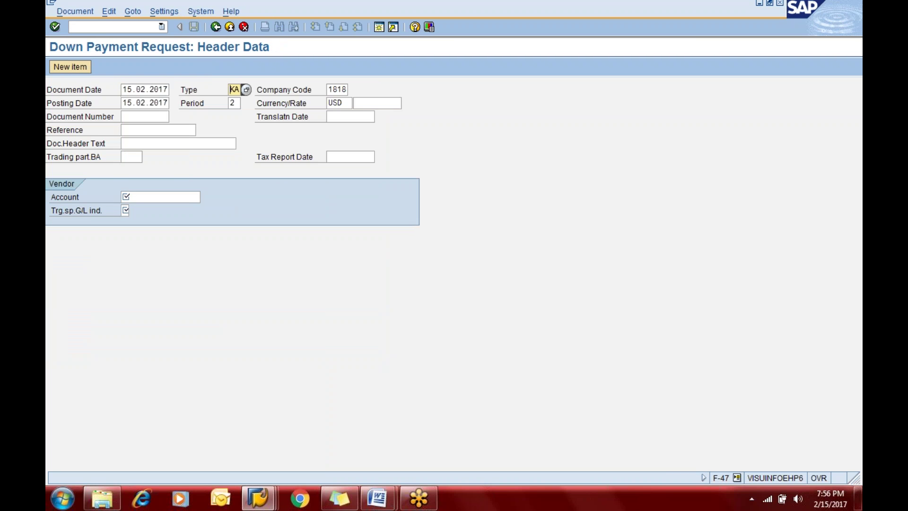
pyautogui.press('Tab')
pyautogui.press('Tab')
pyautogui.press('Tab')
pyautogui.press('Tab')
pyautogui.press('Tab')
pyautogui.press('Tab')
pyautogui.press('Tab')
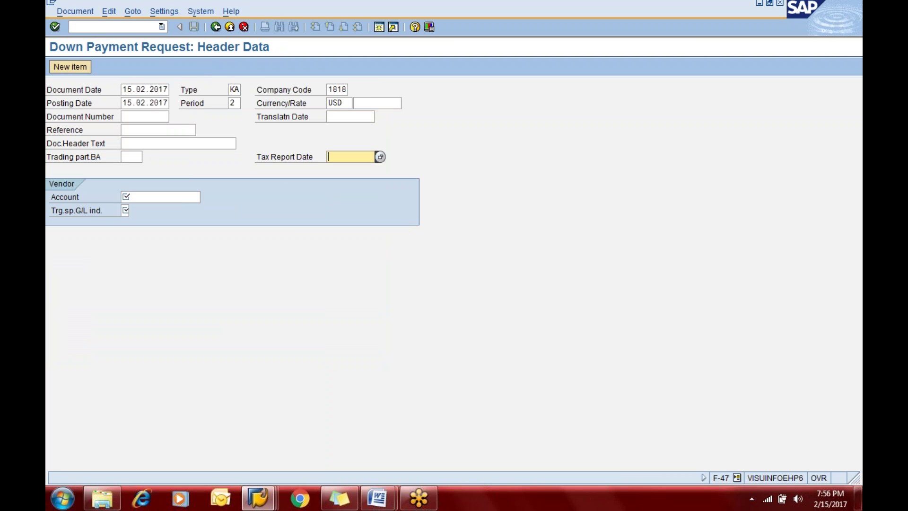
pyautogui.press('BackSpace')
pyautogui.press('Down')
pyautogui.press('Tab')
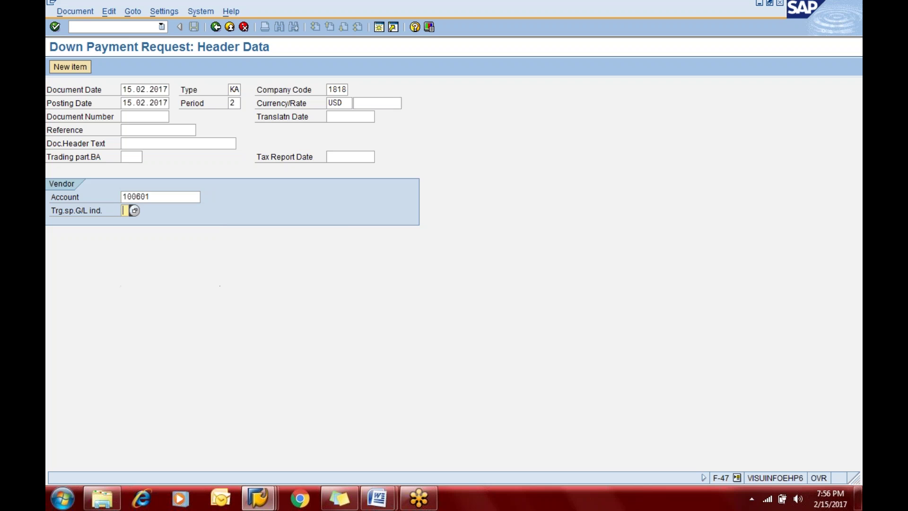
pyautogui.write('f')
pyautogui.press('Return')
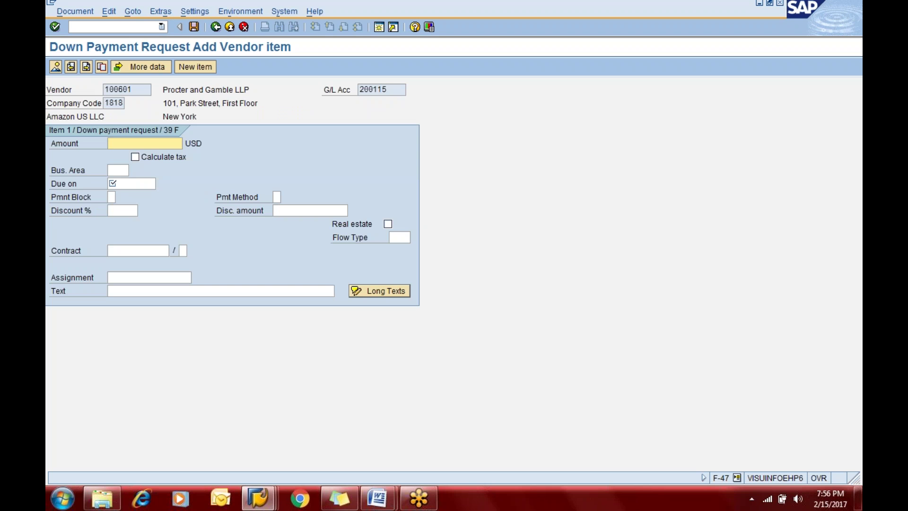
# Step: Give the item amount 37000, business area 1818 and due date 15.02.2017
pyautogui.write('37000')
pyautogui.press('Tab')
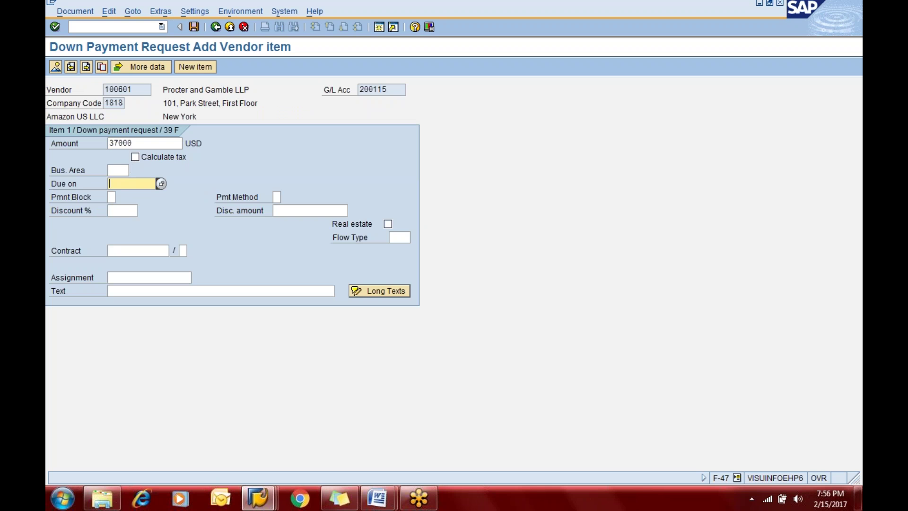
pyautogui.click(118, 170)
pyautogui.write('1818')
pyautogui.press('Tab')
pyautogui.write('15')
pyautogui.press('Down')
pyautogui.press('Tab')
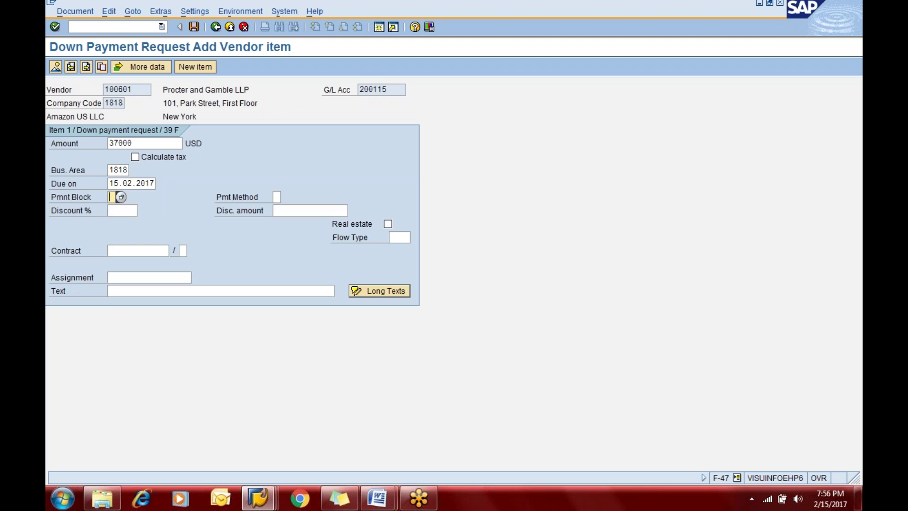
pyautogui.press('Tab')
pyautogui.press('Tab')
pyautogui.press('Tab')
pyautogui.press('Tab')
pyautogui.press('Tab')
pyautogui.press('Tab')
pyautogui.press('Tab')
pyautogui.press('Tab')
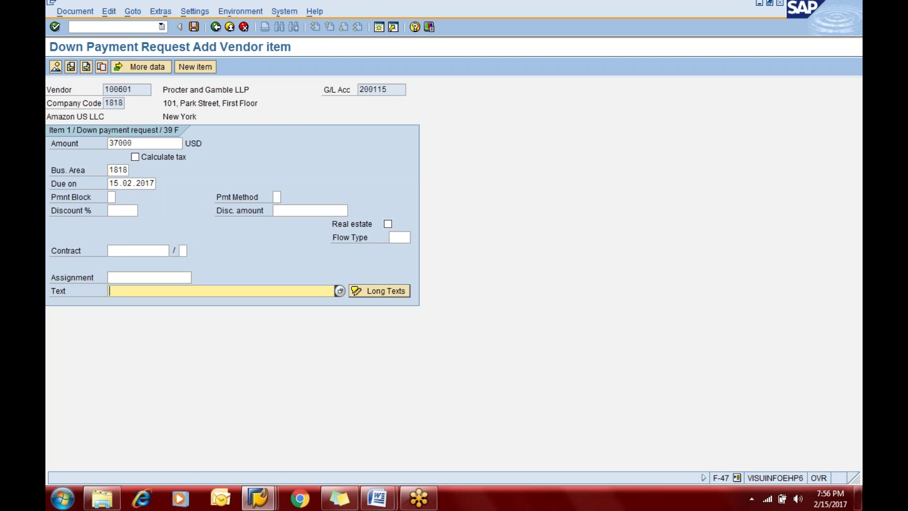
# Step: Set item text 'Being down payment request' and post the request as document 100004
pyautogui.write('B')
pyautogui.press('Down')
pyautogui.press('Tab')
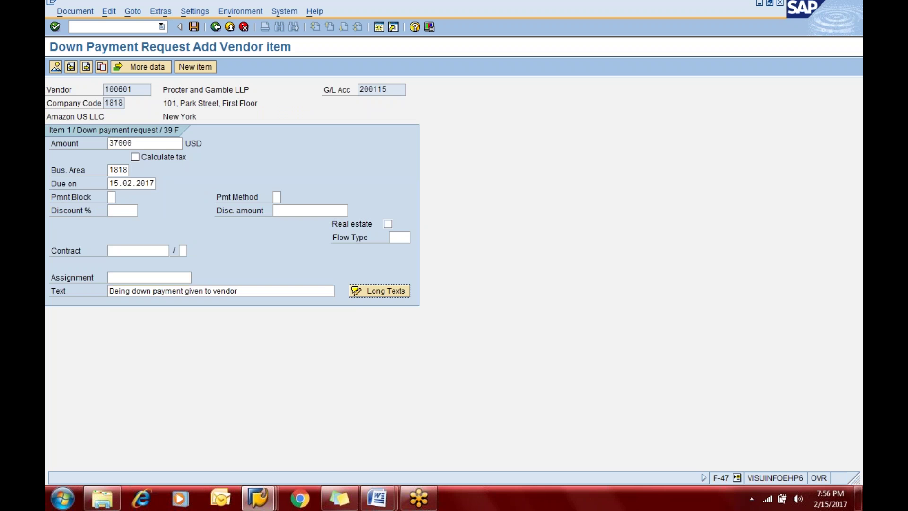
pyautogui.hotkey('shift', 'Tab')
pyautogui.press('BackSpace')
pyautogui.press('BackSpace')
pyautogui.press('BackSpace')
pyautogui.press('BackSpace')
pyautogui.press('BackSpace')
pyautogui.press('BackSpace')
pyautogui.press('BackSpace')
pyautogui.press('BackSpace')
pyautogui.press('BackSpace')
pyautogui.press('BackSpace')
pyautogui.press('BackSpace')
pyautogui.press('BackSpace')
pyautogui.press('BackSpace')
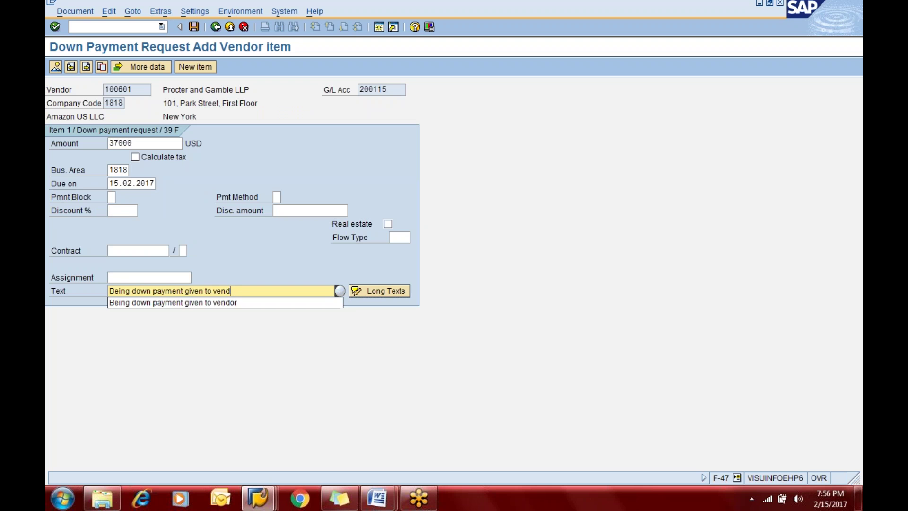
pyautogui.press('BackSpace')
pyautogui.press('BackSpace')
pyautogui.press('Down')
pyautogui.press('Down')
pyautogui.press('Tab')
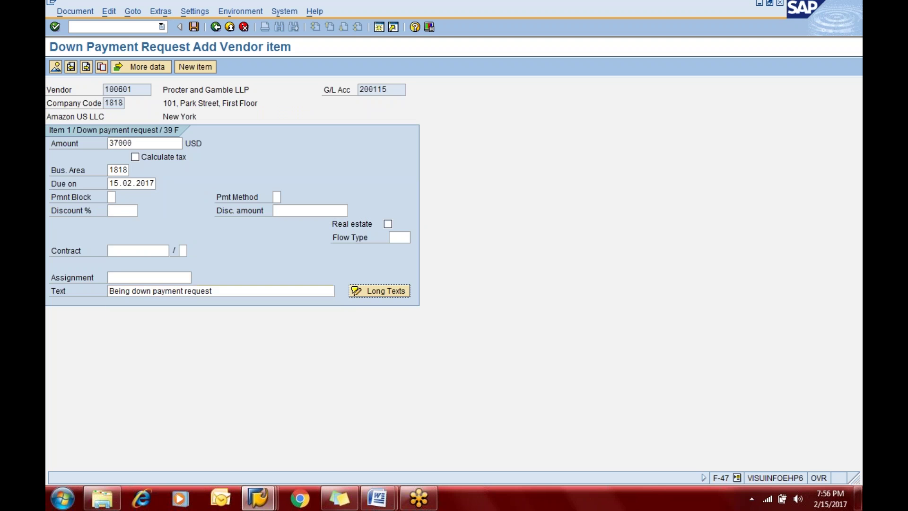
pyautogui.hotkey('ctrl', 's')
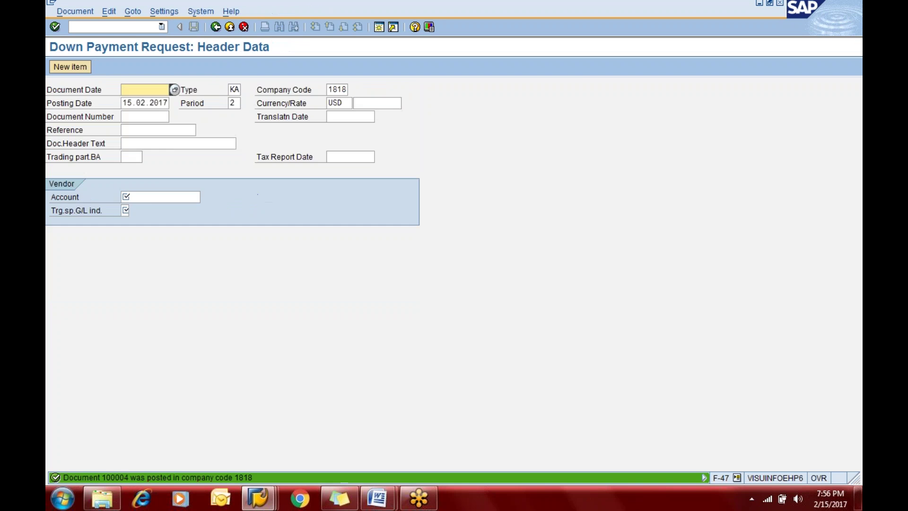
# Step: Run FBL1N with noted items instead of special G/L items to check the 37,000 USD request 100004
pyautogui.write('/nfbl1n')
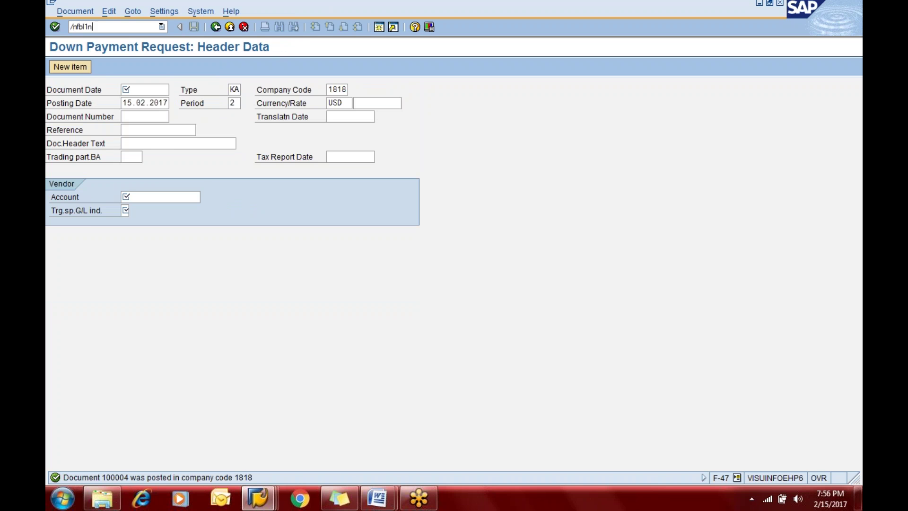
pyautogui.press('Return')
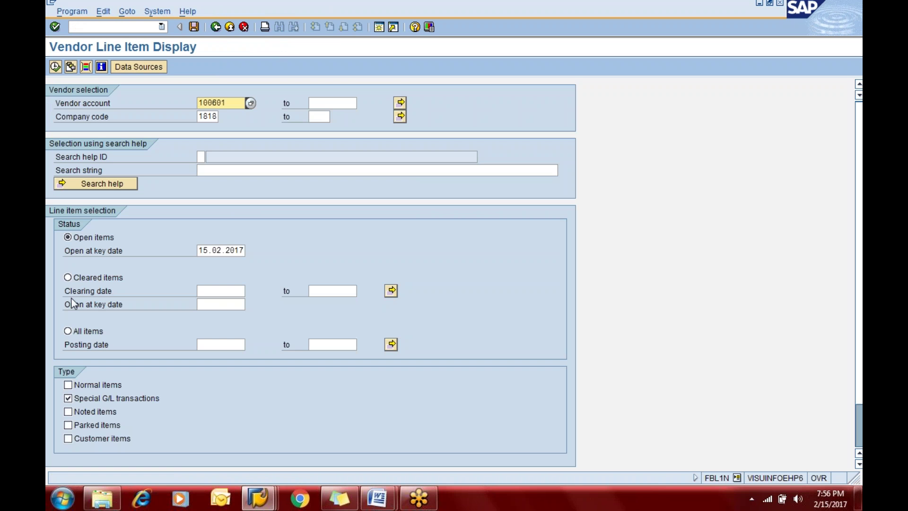
pyautogui.click(85, 398)
pyautogui.click(84, 409)
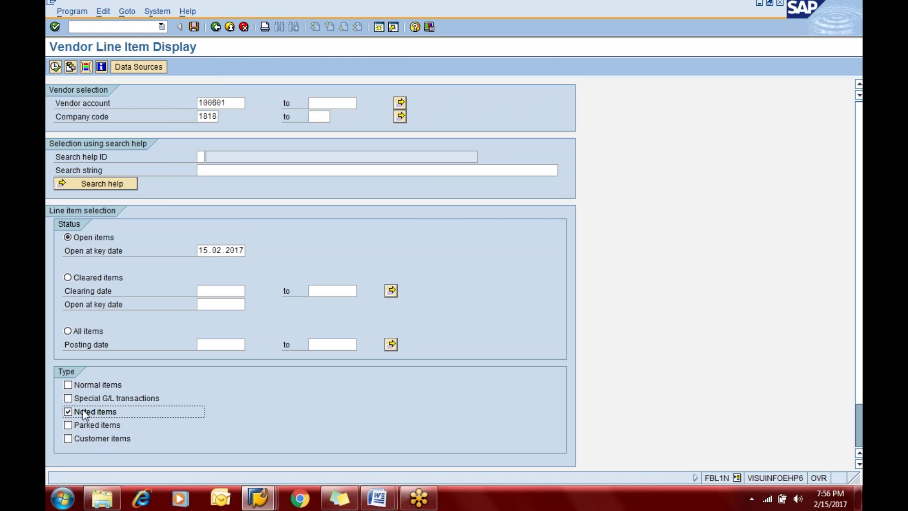
pyautogui.press('F8')
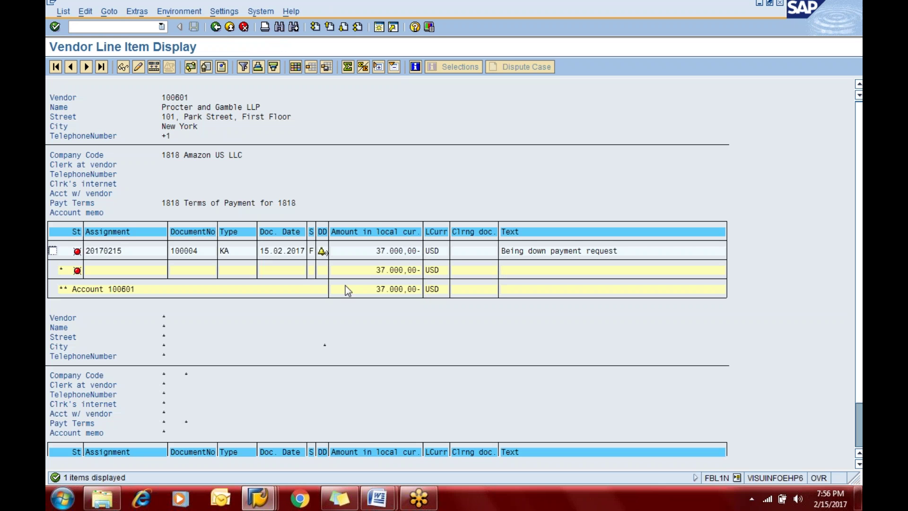
# Step: Enter a new transaction code to open the automatic payment run screen
pyautogui.click(132, 26)
pyautogui.write('/nf-48')
pyautogui.press('Return')
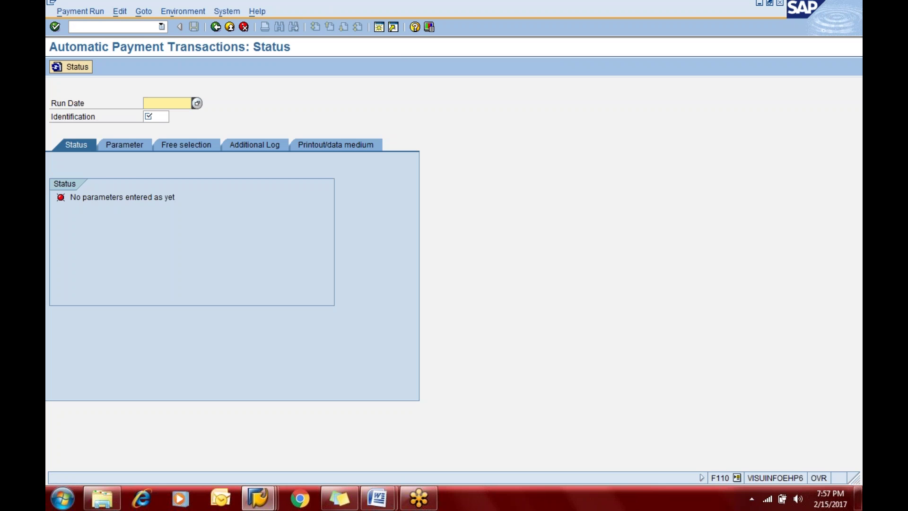
# Step: Create a payment run dated 15.02.2017, changing its identification from FEB15 to 15FEB
pyautogui.write('18')
pyautogui.press('BackSpace')
pyautogui.press('BackSpace')
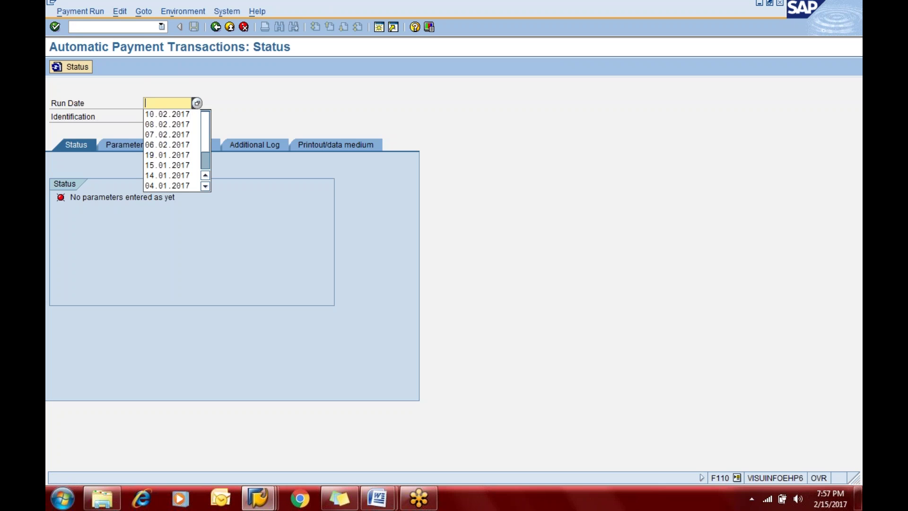
pyautogui.write('15.')
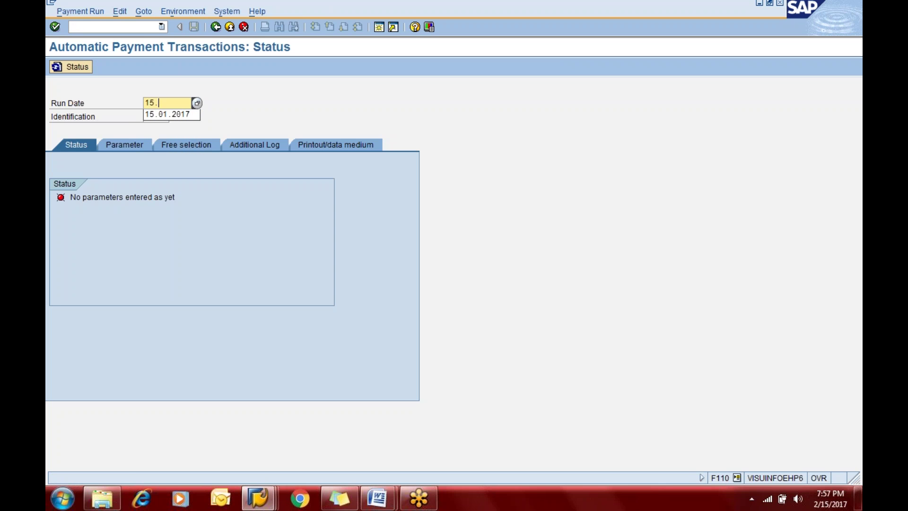
pyautogui.write('02.2017')
pyautogui.press('Tab')
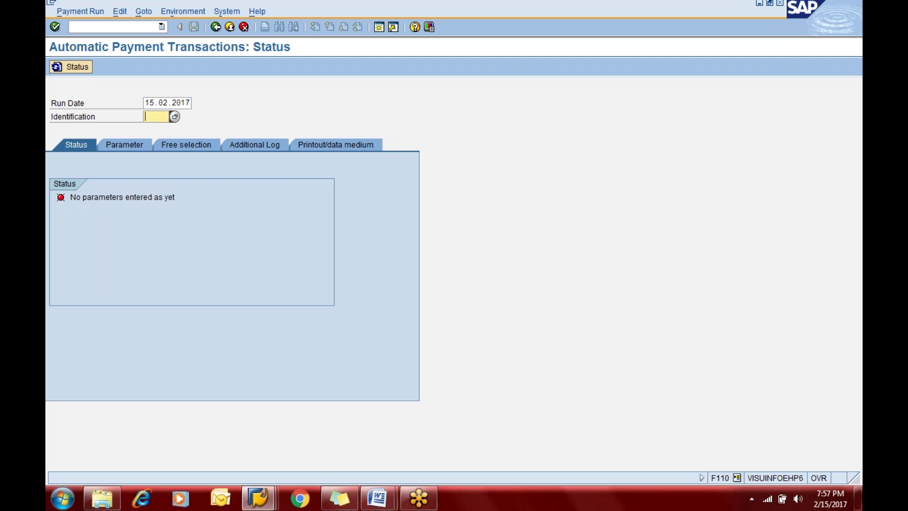
pyautogui.write('feb')
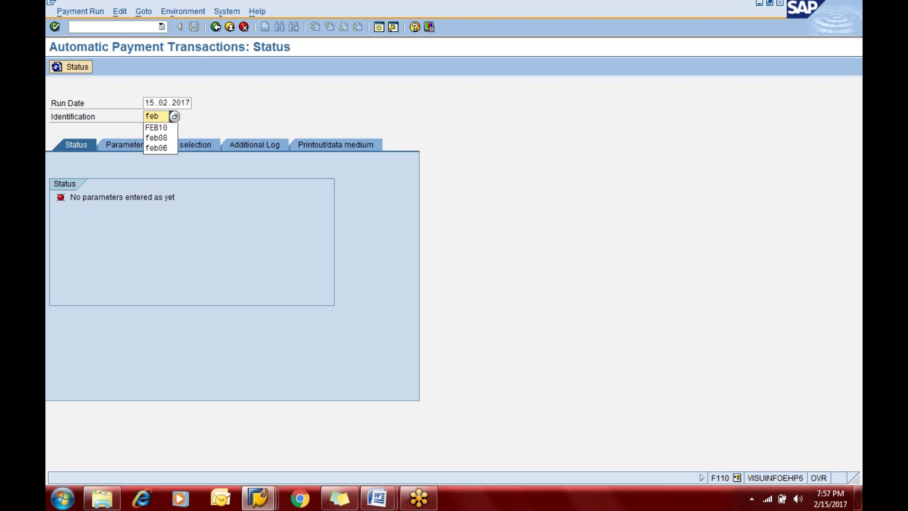
pyautogui.write('15')
pyautogui.press('Return')
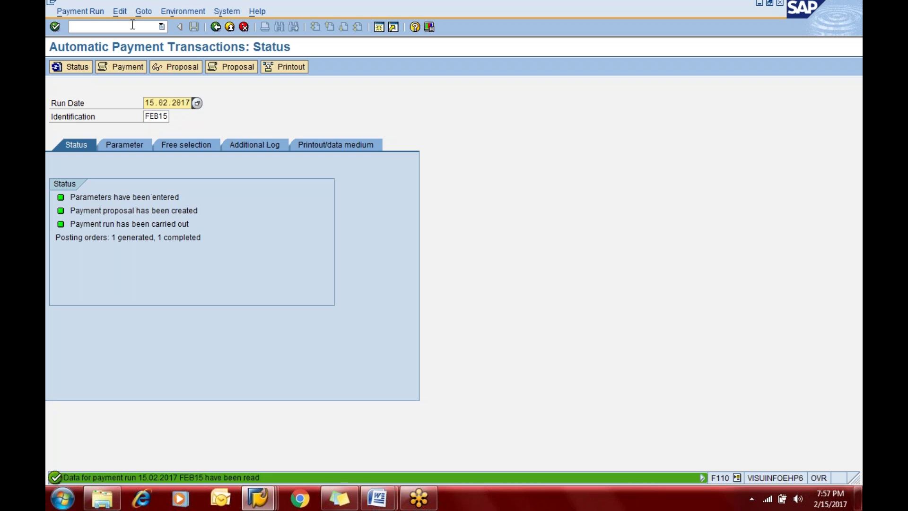
pyautogui.click(148, 117)
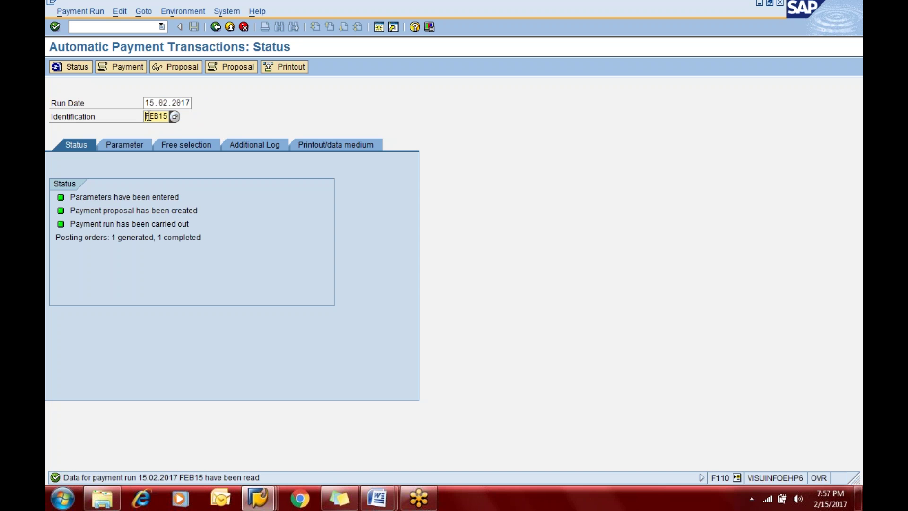
pyautogui.write('15feb')
pyautogui.press('Return')
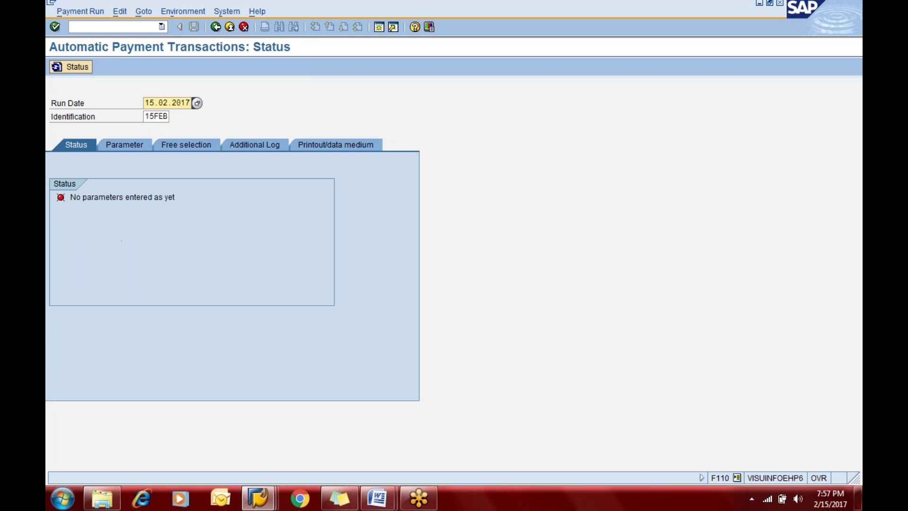
pyautogui.click(134, 148)
# Step: Enter company code 1818, payment method Q and next payment date 25.02.2017 on the Parameter tab
pyautogui.click(101, 226)
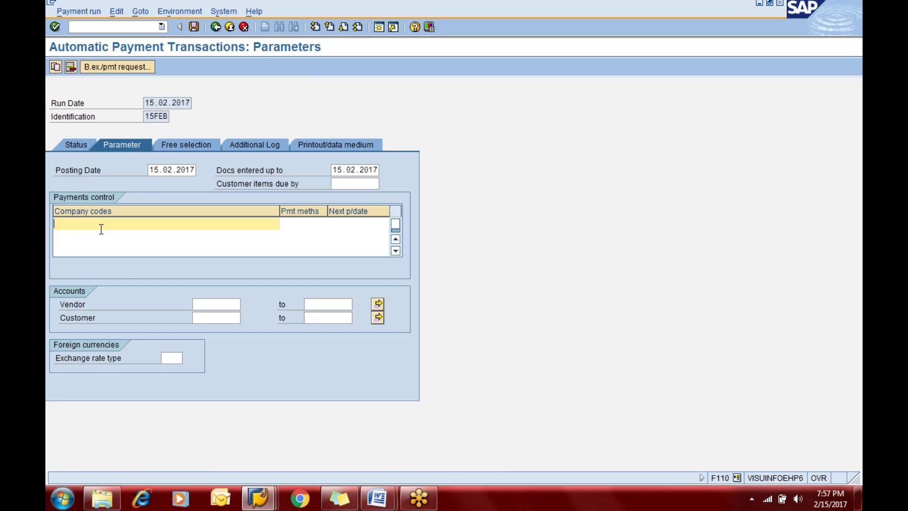
pyautogui.write('1818')
pyautogui.press('Tab')
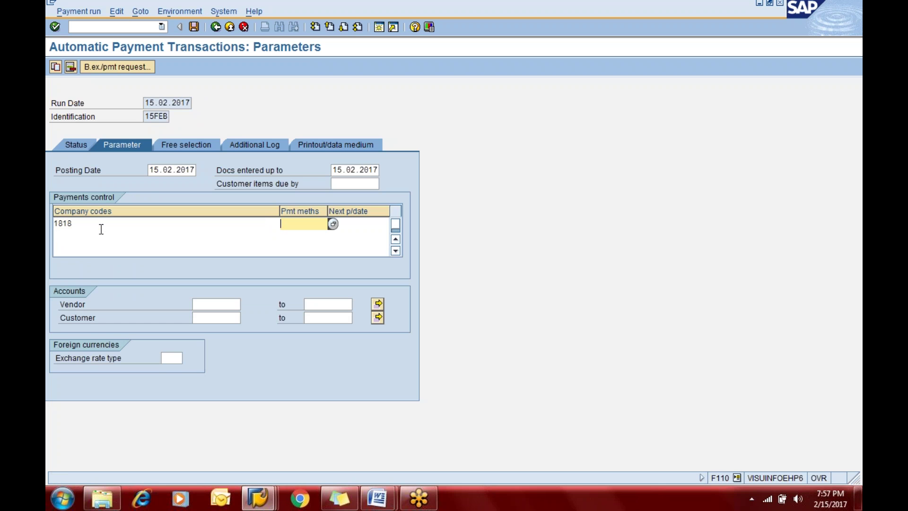
pyautogui.write('0')
pyautogui.press('Tab')
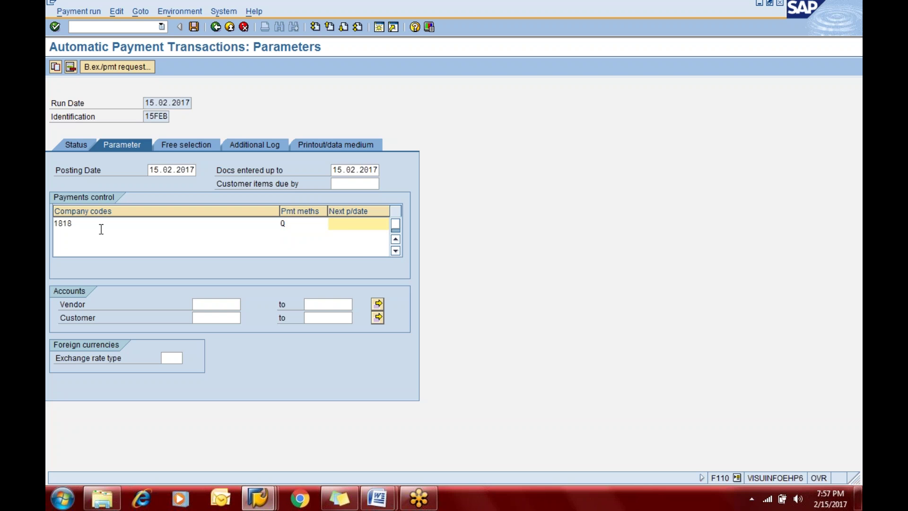
pyautogui.write('2')
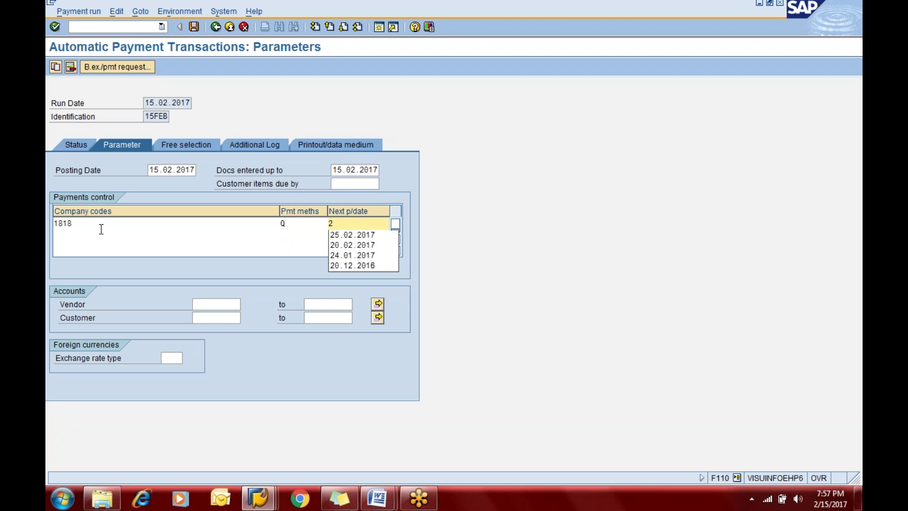
pyautogui.write('5.02.2')
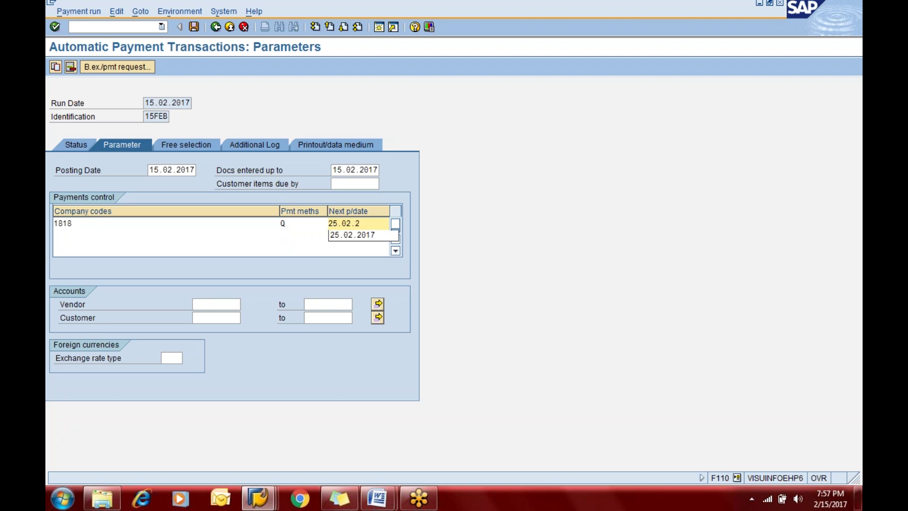
pyautogui.press('Down')
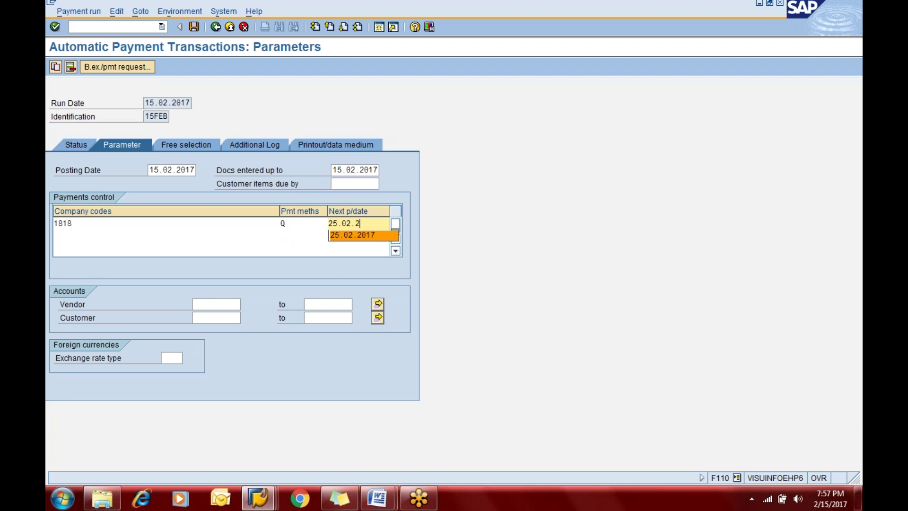
pyautogui.click(354, 235)
# Step: Set the vendor range from 1 to ALL and save the run parameters
pyautogui.click(211, 305)
pyautogui.write('1')
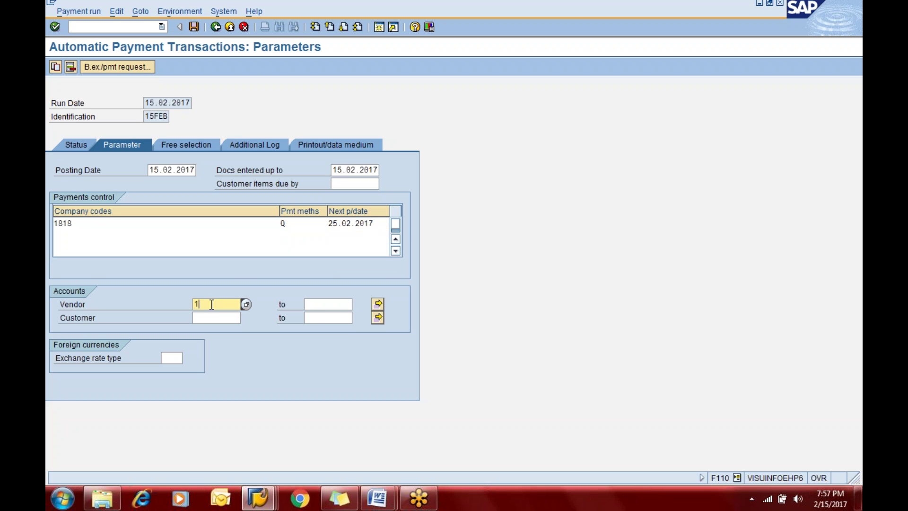
pyautogui.press('Tab')
pyautogui.write('all')
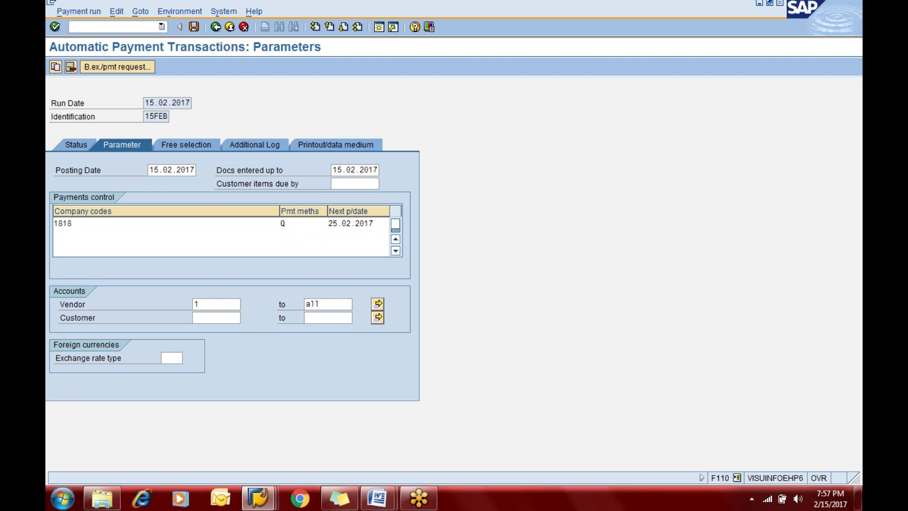
pyautogui.hotkey('ctrl', 's')
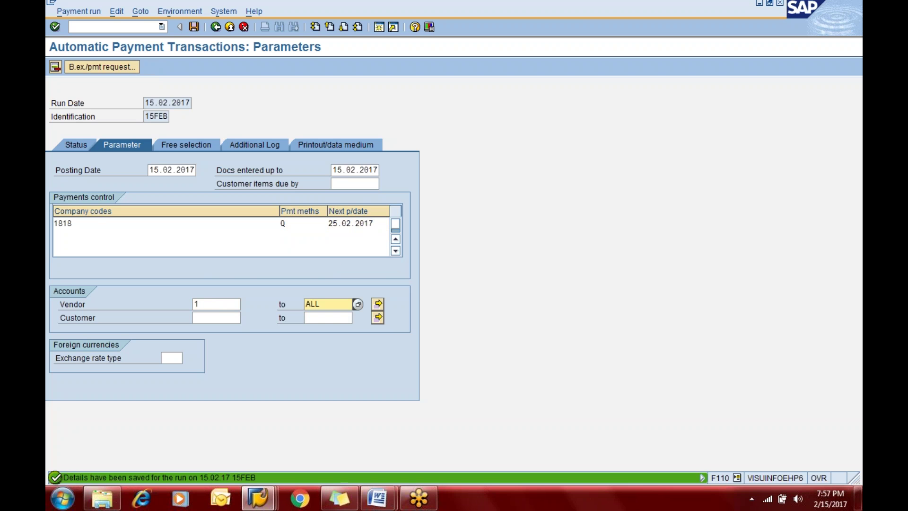
pyautogui.click(81, 146)
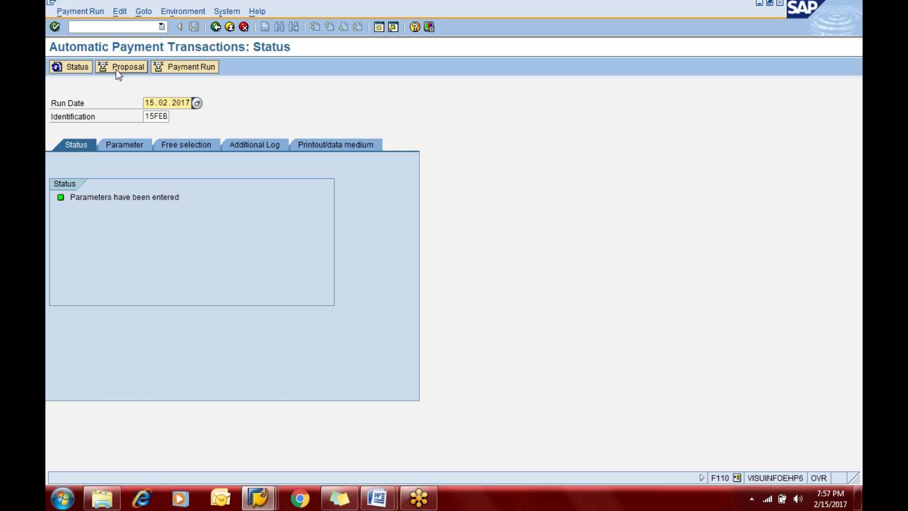
# Step: Schedule the 15FEB payment proposal to start immediately on the suggested target computer
pyautogui.click(115, 70)
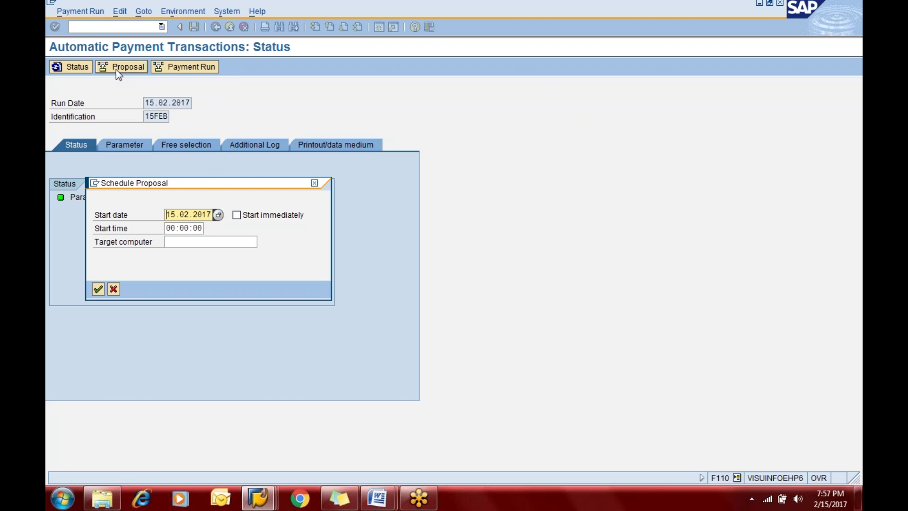
pyautogui.press('Tab')
pyautogui.press('space')
pyautogui.press('Tab')
pyautogui.press('Tab')
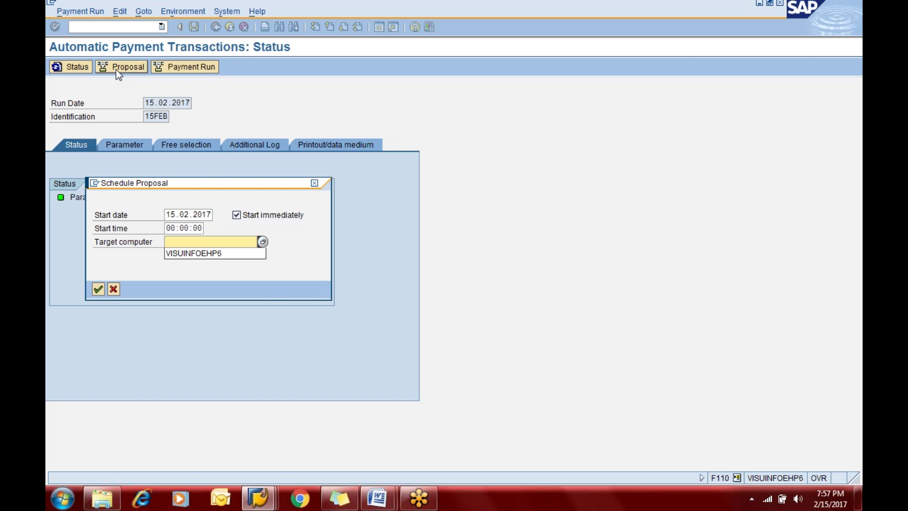
pyautogui.press('Down')
pyautogui.press('Return')
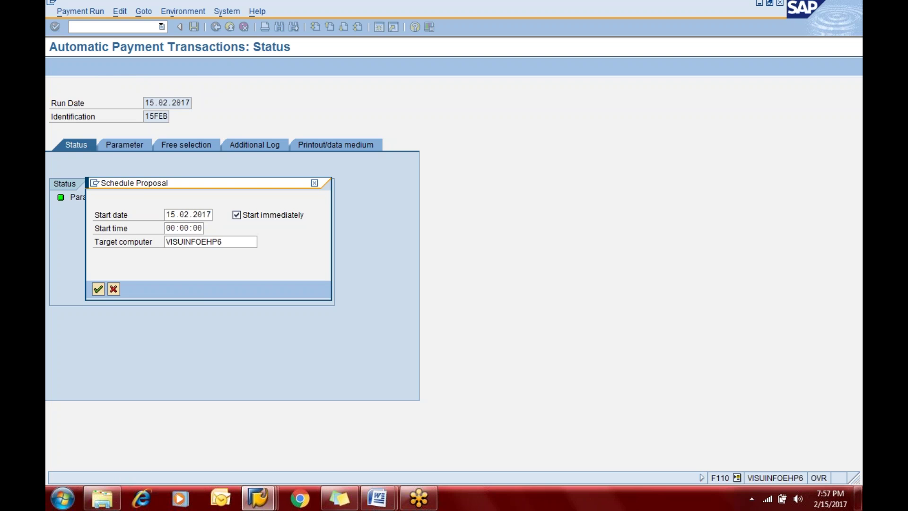
pyautogui.press('Return')
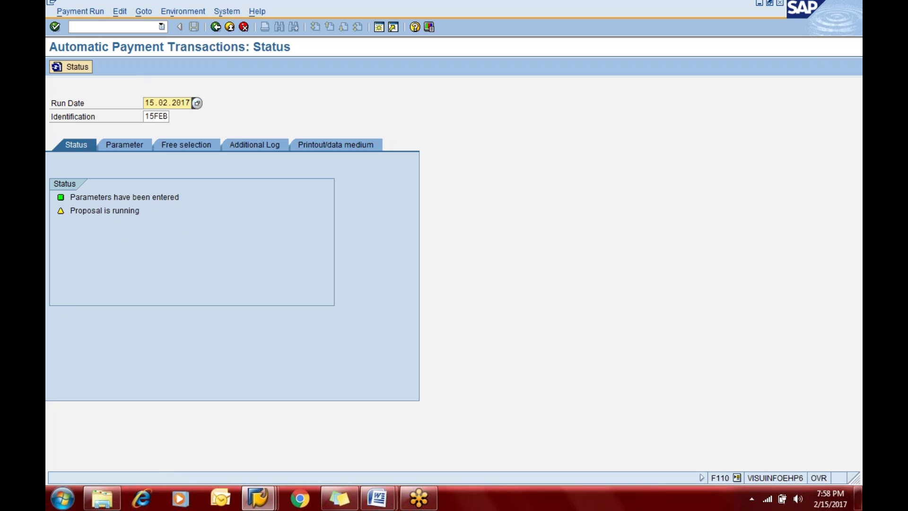
# Step: Refresh the run status until it reads that the payment proposal has been created
pyautogui.press('Return')
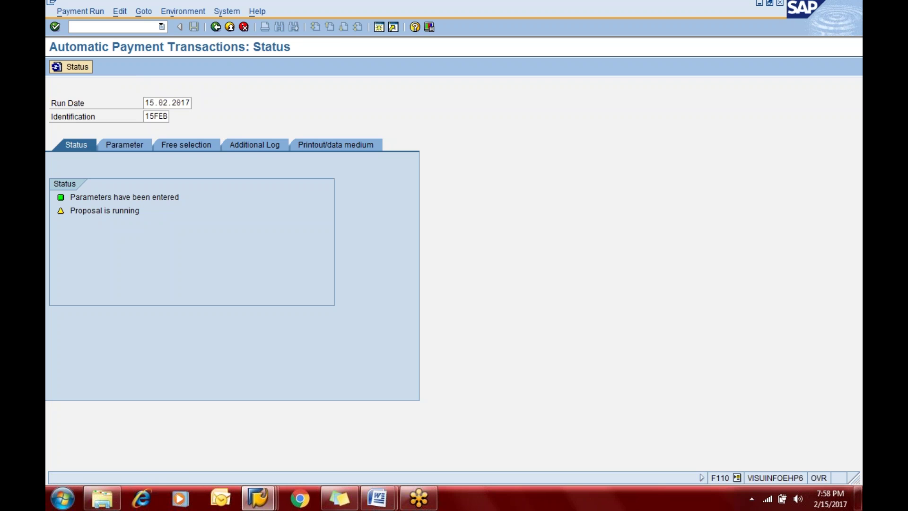
pyautogui.press('Return')
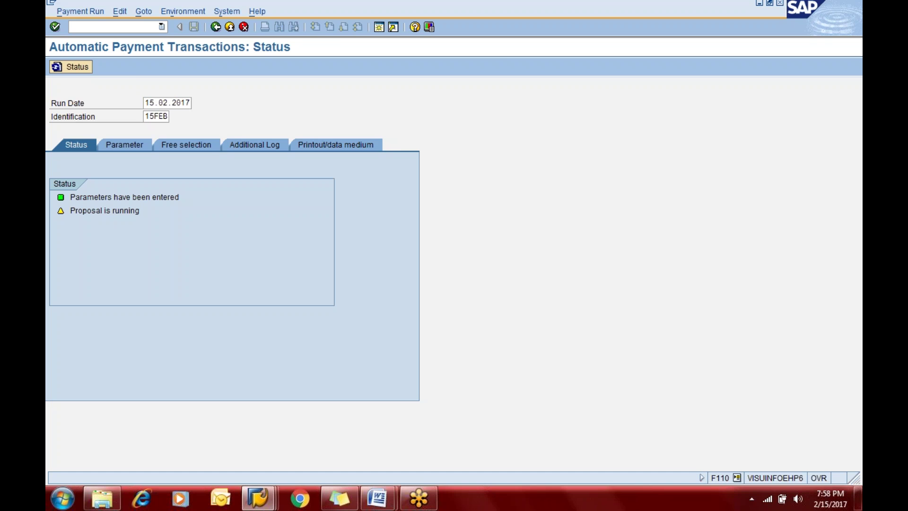
pyautogui.press('Return')
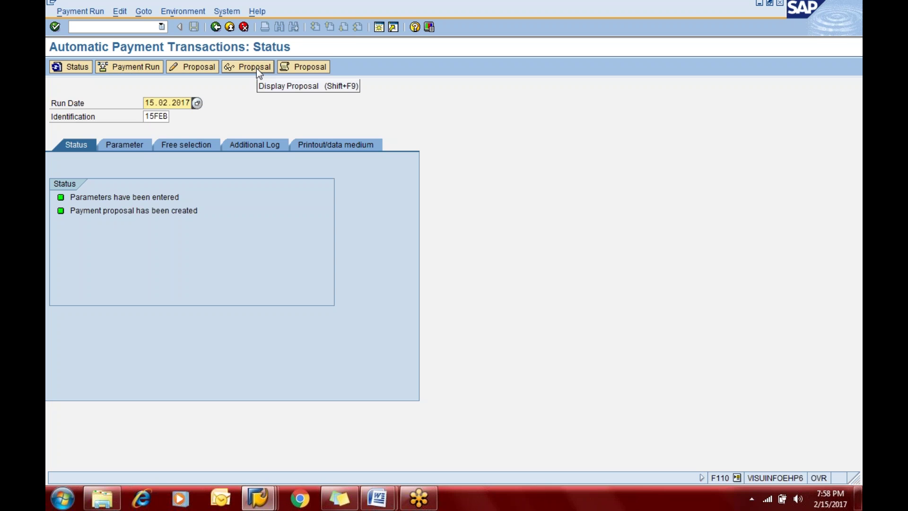
# Step: Check the proposal's flagged 62,000.00 USD item for vendor 100601, then delete the proposal and log via Edit > Proposal > Delete
pyautogui.click(257, 68)
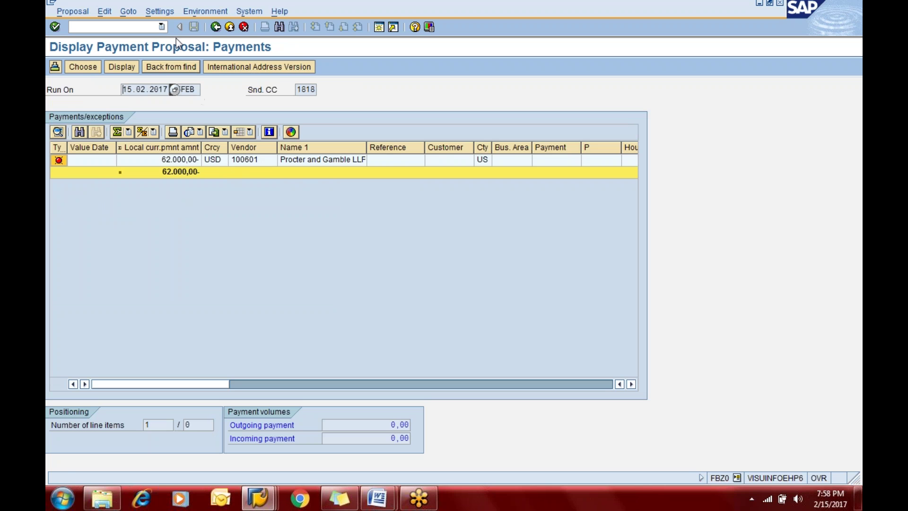
pyautogui.click(215, 27)
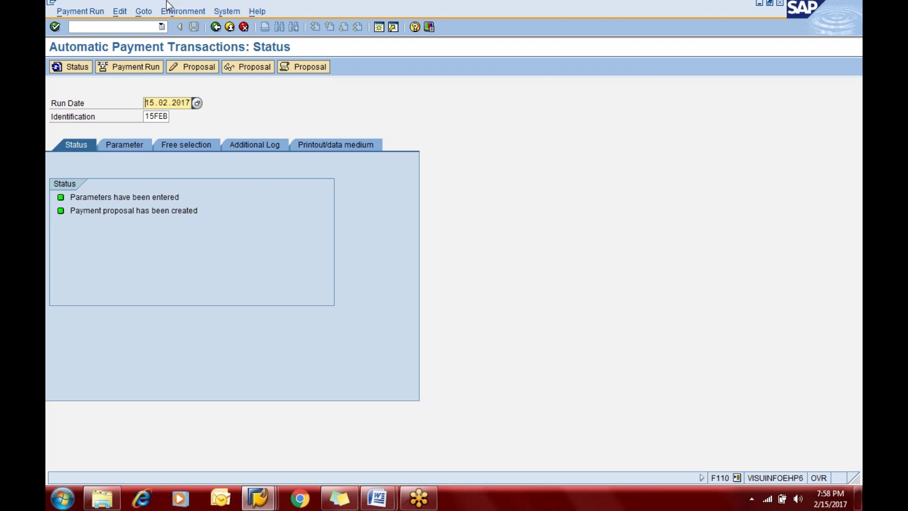
pyautogui.click(115, 12)
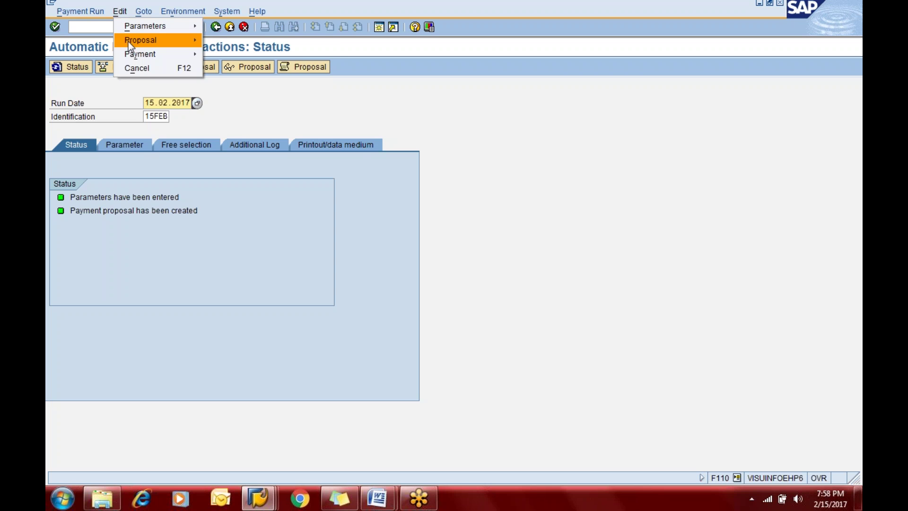
pyautogui.moveTo(128, 42)
pyautogui.click(234, 80)
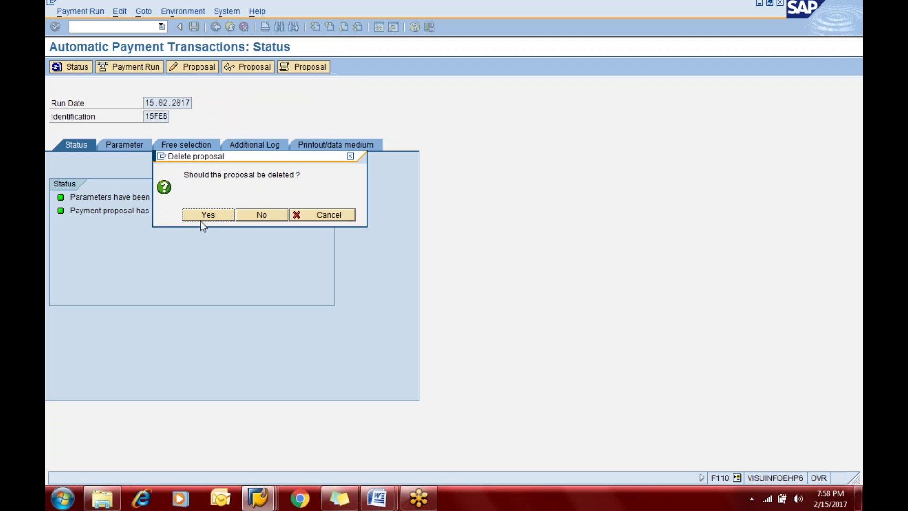
pyautogui.click(208, 215)
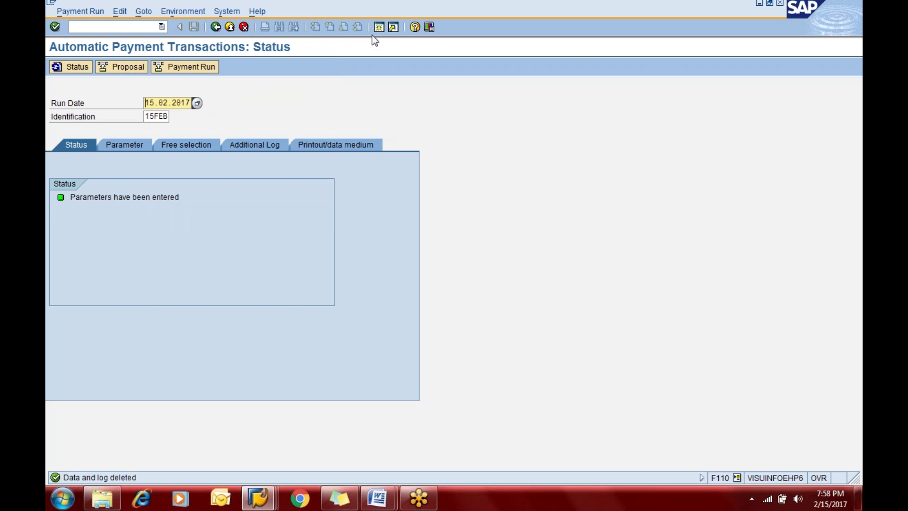
pyautogui.hotkey('alt', 'Tab')
pyautogui.hotkey('alt', 'Tab')
pyautogui.hotkey('alt', 'Tab')
pyautogui.hotkey('alt', 'Tab')
pyautogui.hotkey('alt', 'Tab')
pyautogui.hotkey('alt', 'Tab')
pyautogui.hotkey('alt', 'Tab')
pyautogui.hotkey('alt', 'Tab')
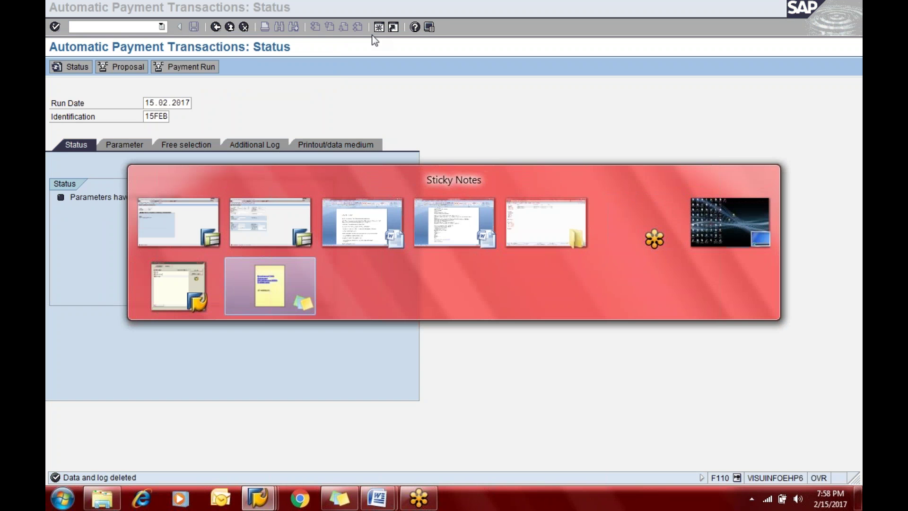
# Step: Return to the down payment session and open payment program configuration with /nFBZP
pyautogui.hotkey('alt', 'Tab')
pyautogui.hotkey('alt', 'Tab')
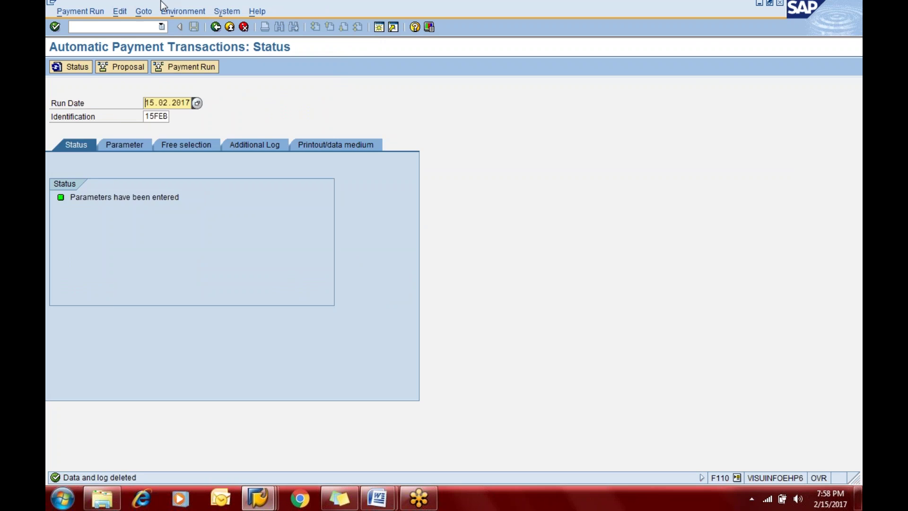
pyautogui.hotkey('alt', 'Tab')
pyautogui.click(116, 26)
pyautogui.write('/nfbzp')
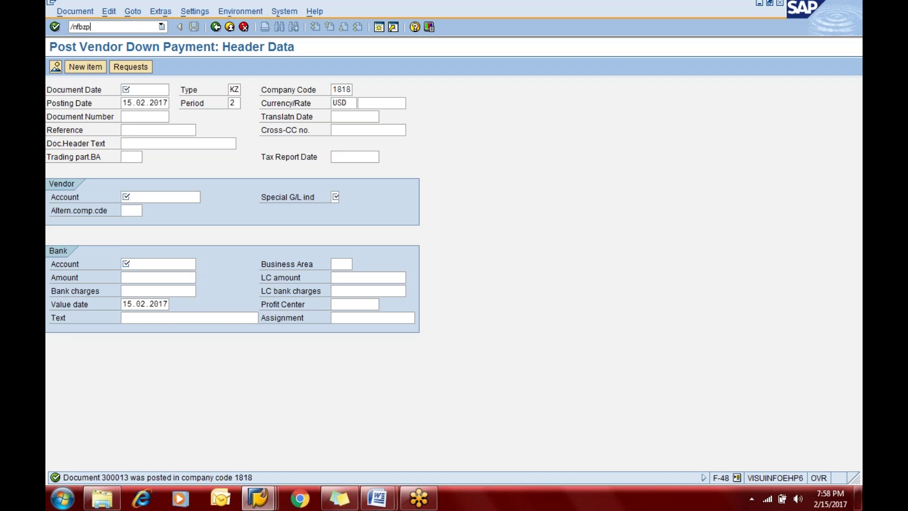
pyautogui.press('Return')
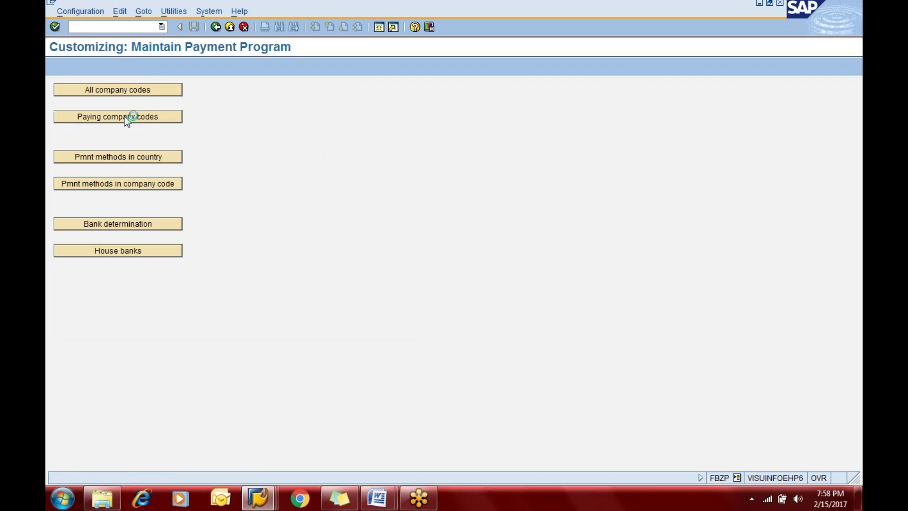
# Step: Locate paying company code 1818 and review its 100,00 USD minimum incoming and outgoing payments
pyautogui.click(158, 249)
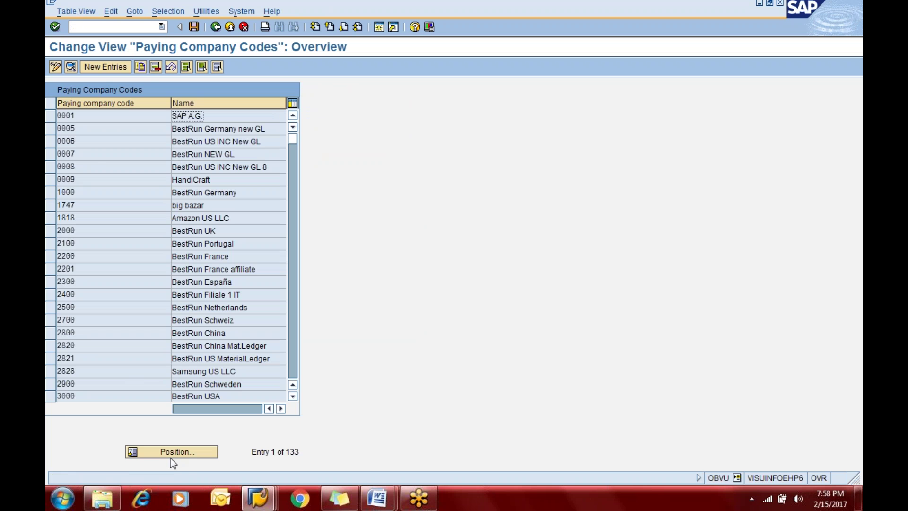
pyautogui.click(171, 455)
pyautogui.write('1818')
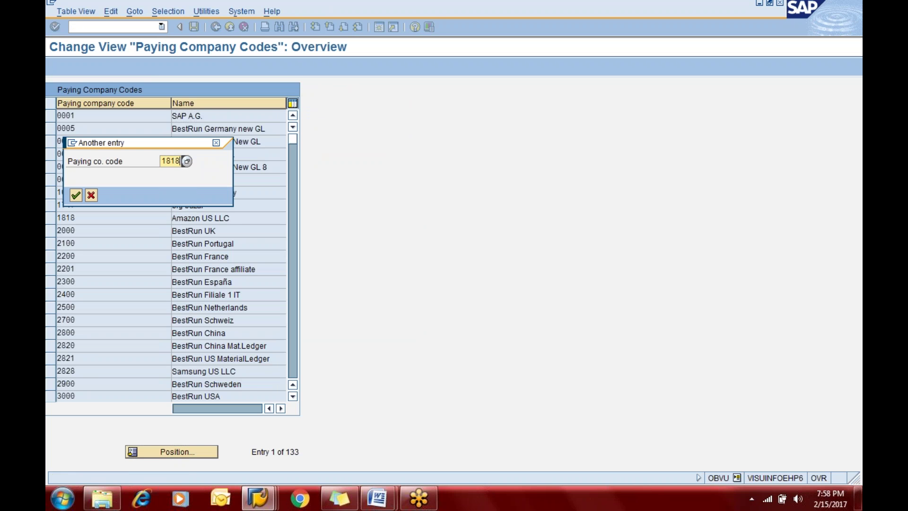
pyautogui.press('Return')
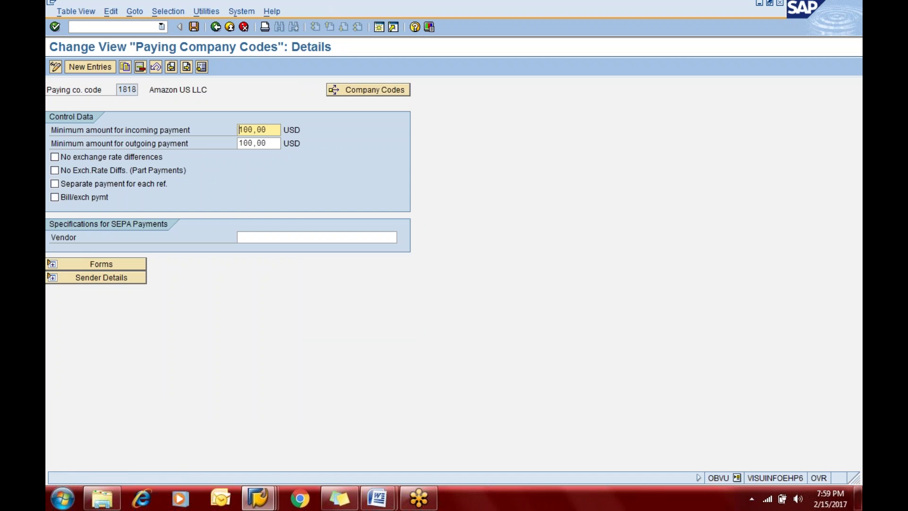
pyautogui.click(212, 27)
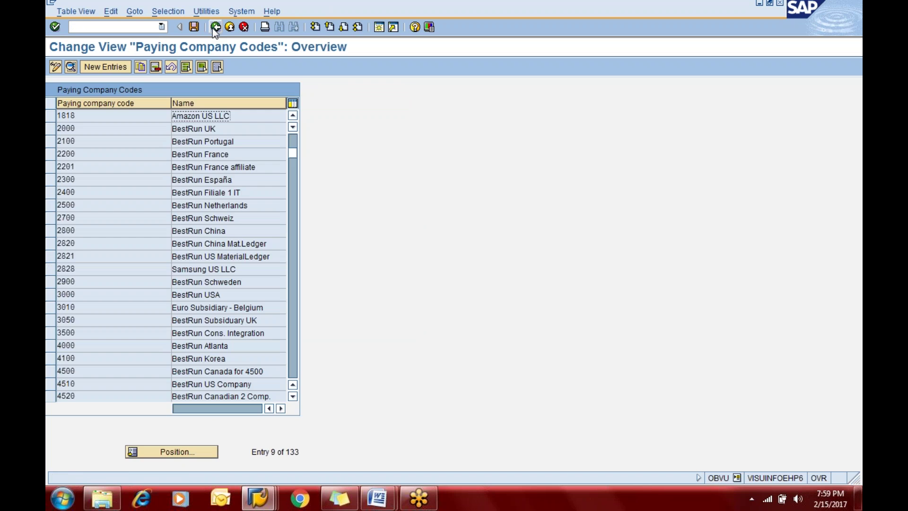
pyautogui.click(213, 27)
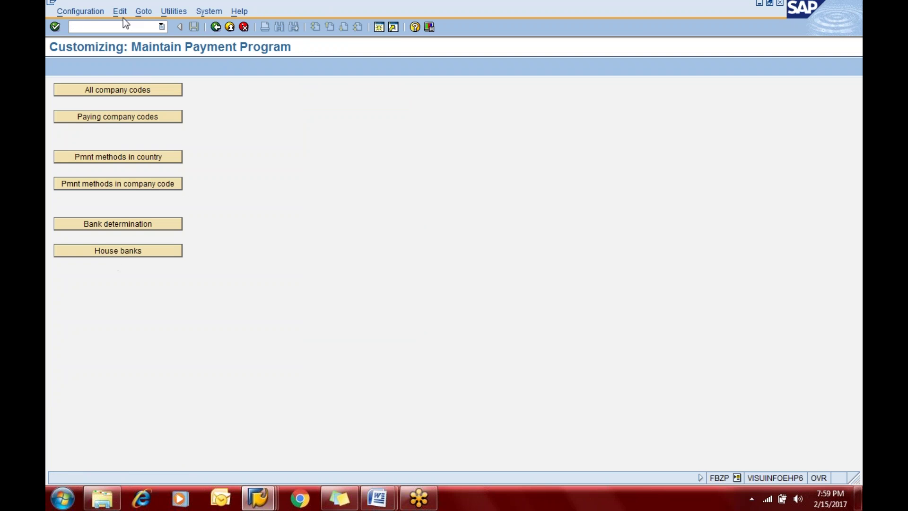
# Step: In XK02, open vendor 100601's company code 1818 payment transaction data to check allowed payment methods
pyautogui.write('/nxk02')
pyautogui.press('Return')
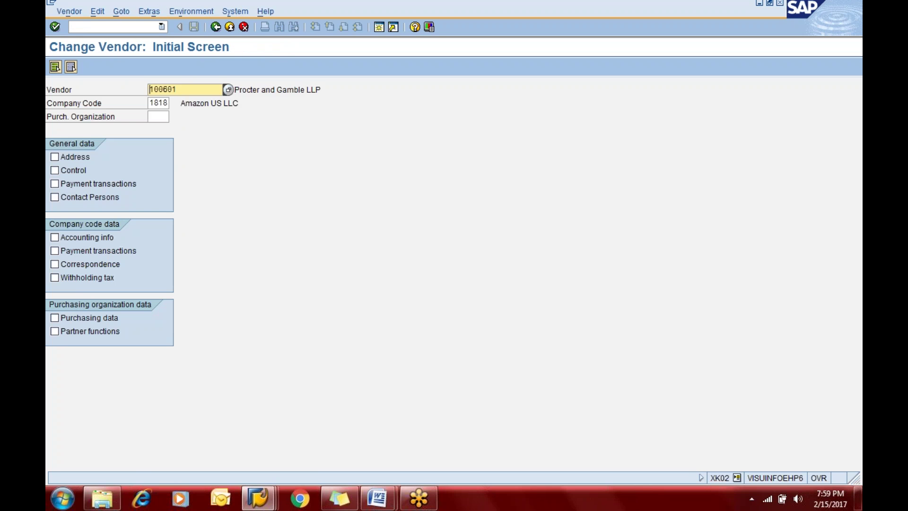
pyautogui.click(78, 249)
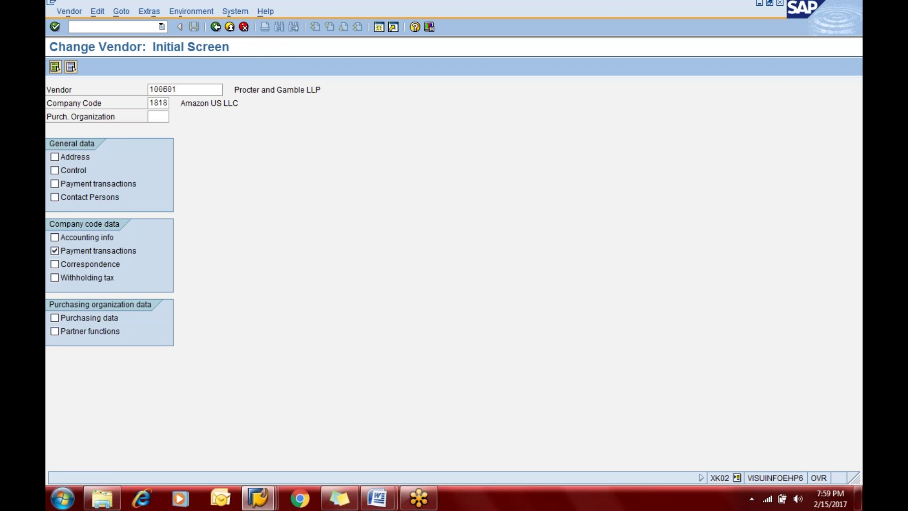
pyautogui.press('Return')
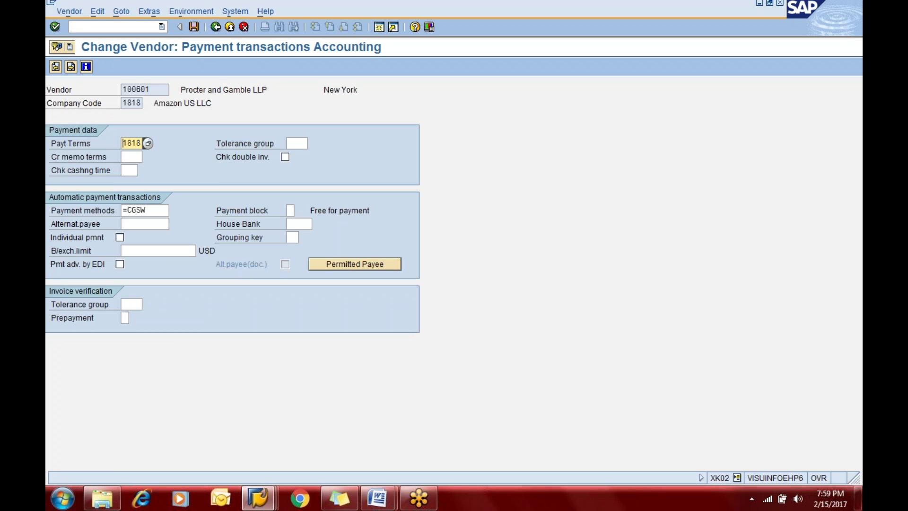
pyautogui.click(154, 212)
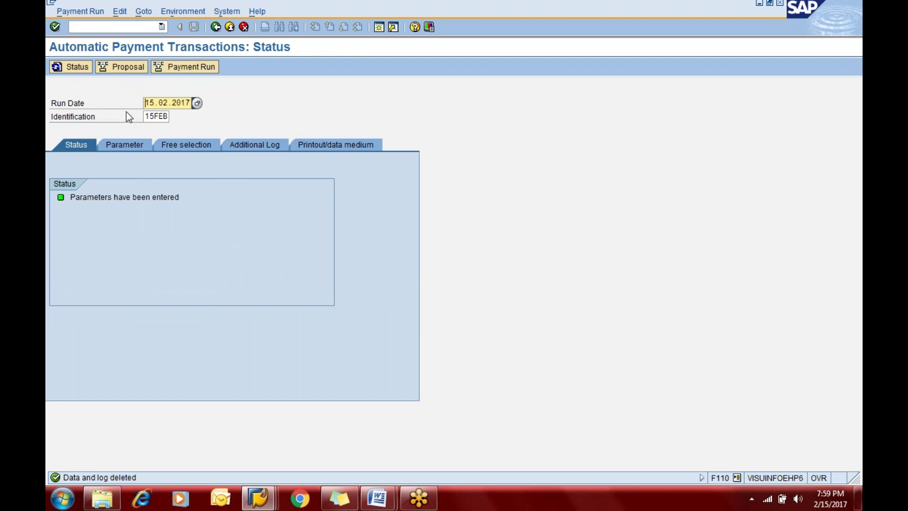
# Step: Change the run's payment method for company code 1818 from Q to G, save, and begin scheduling a proposal
pyautogui.click(125, 145)
pyautogui.click(310, 224)
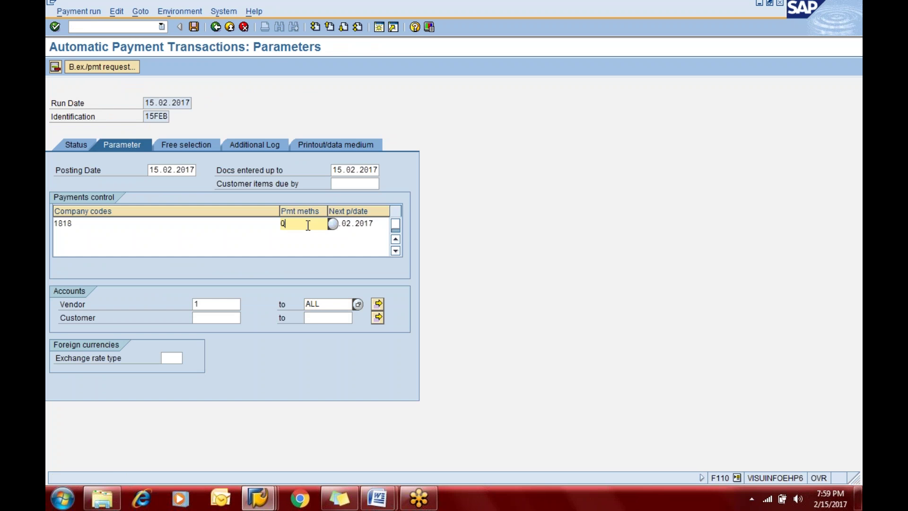
pyautogui.press('BackSpace')
pyautogui.write('g')
pyautogui.hotkey('ctrl', 's')
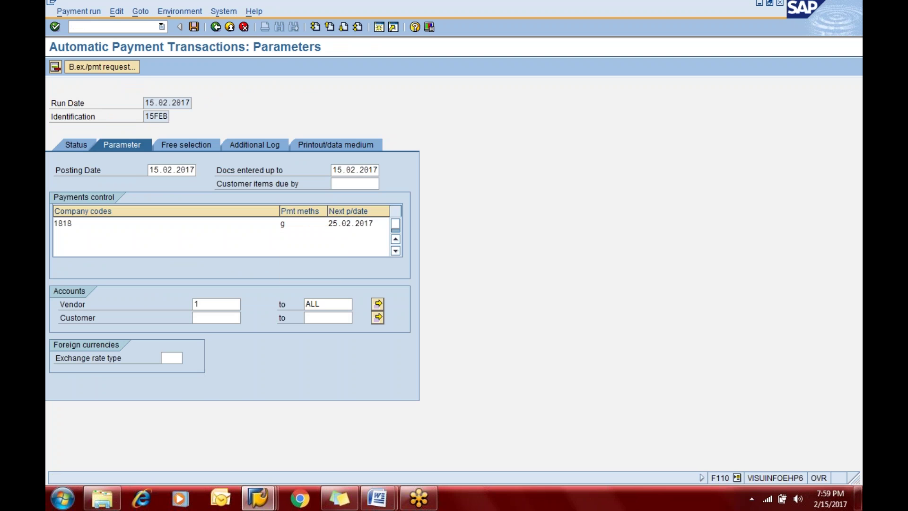
pyautogui.click(81, 145)
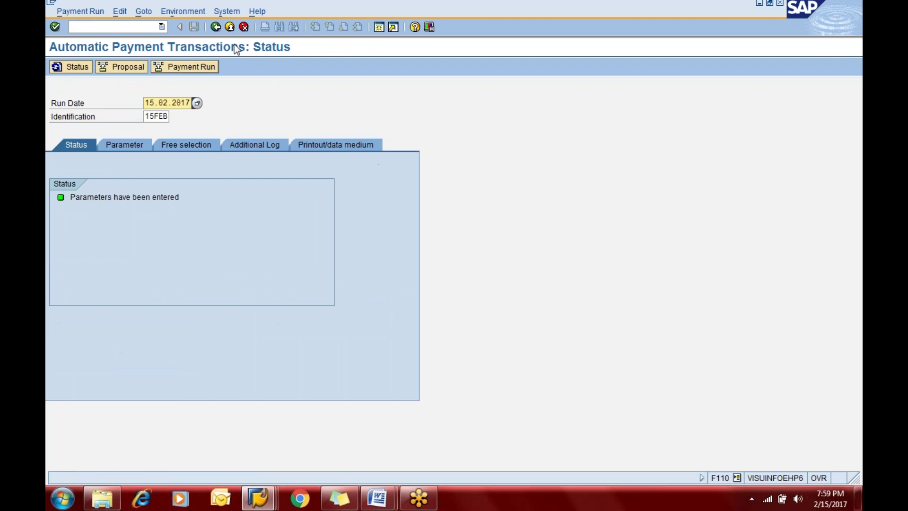
pyautogui.click(127, 67)
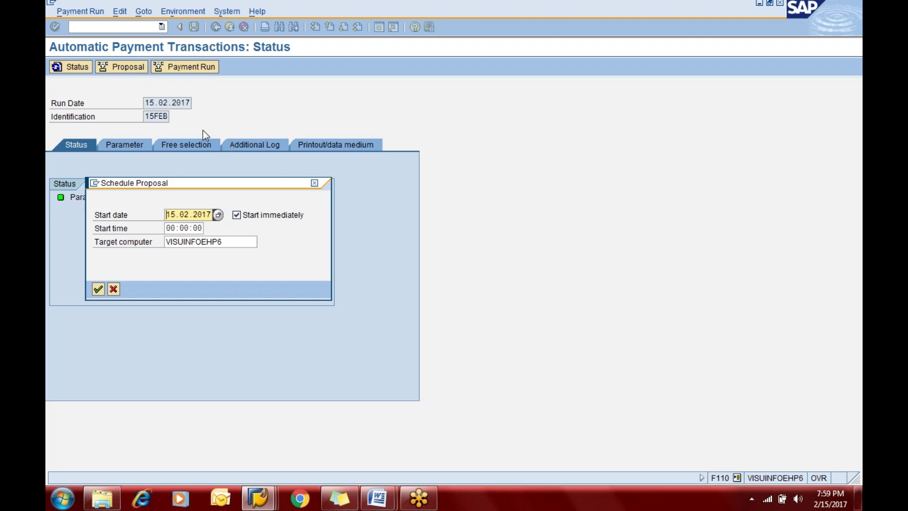
# Step: Run the proposal immediately and display its 62,000.00 USD method-G payment to vendor 100601
pyautogui.press('Return')
pyautogui.press('Return')
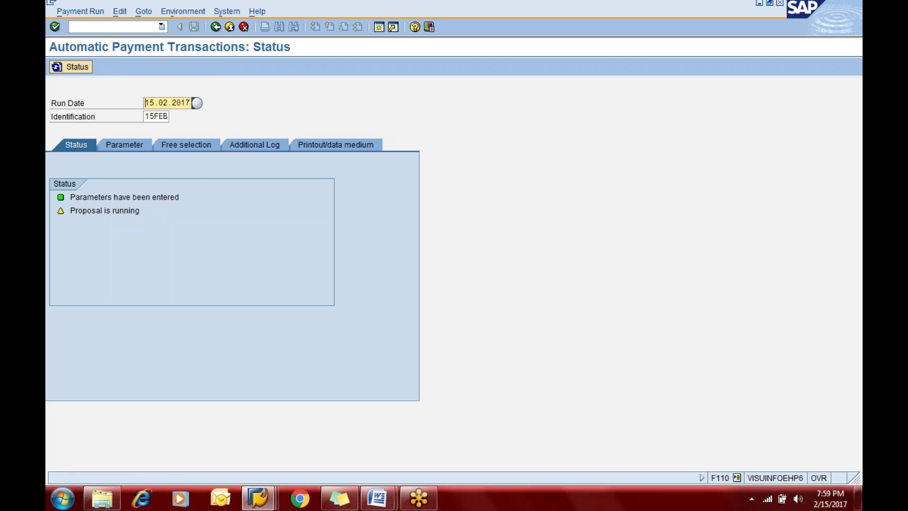
pyautogui.press('Return')
pyautogui.press('Return')
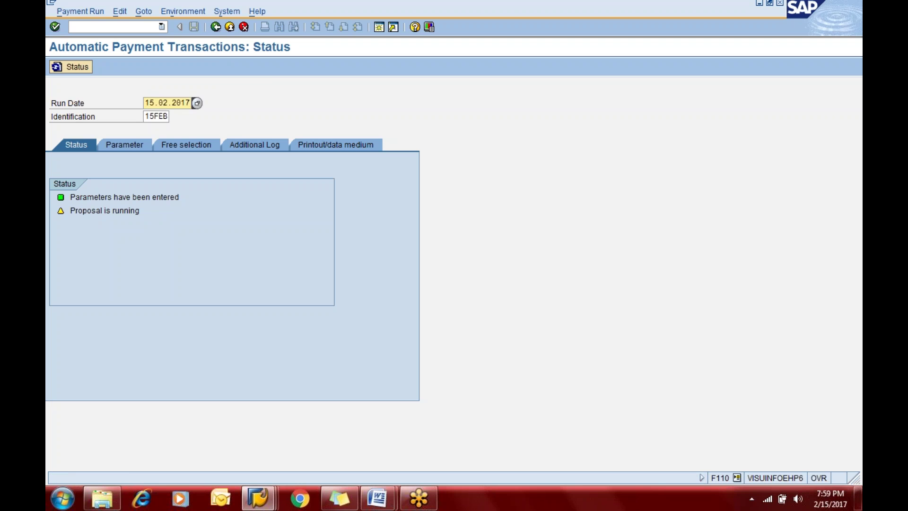
pyautogui.press('Return')
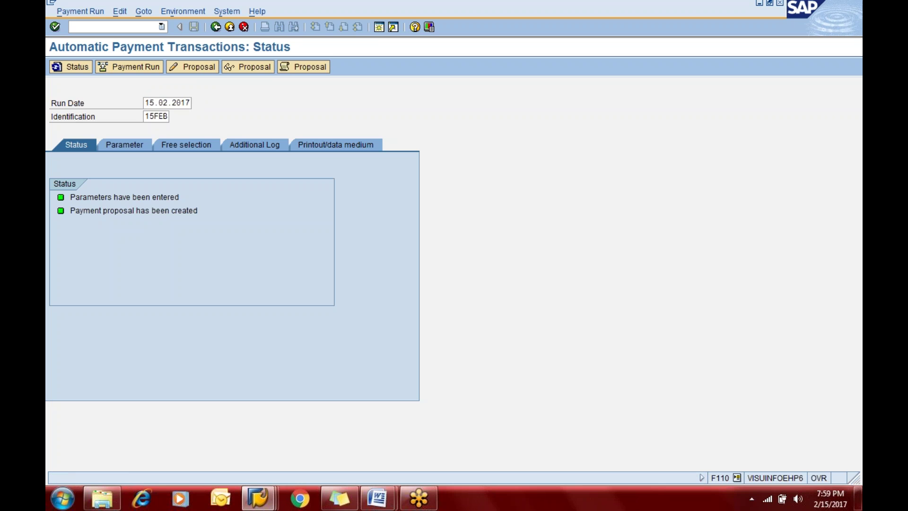
pyautogui.click(260, 67)
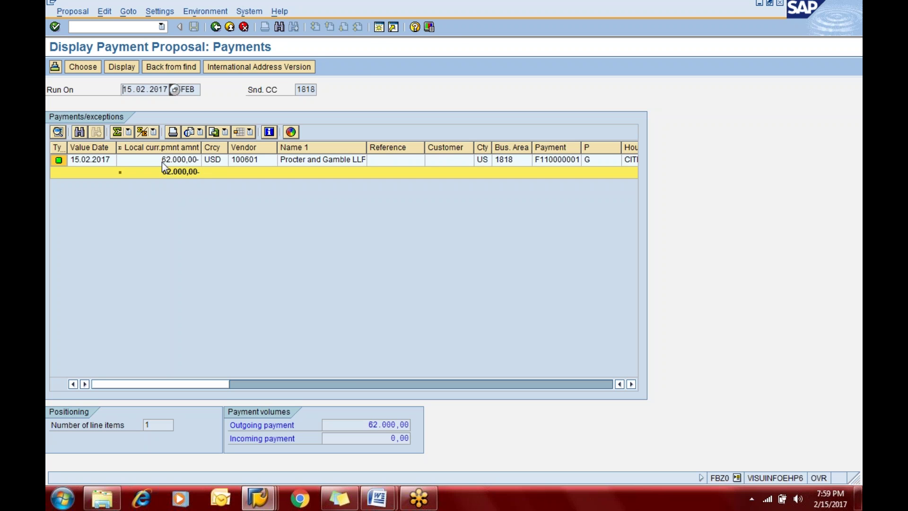
pyautogui.click(379, 27)
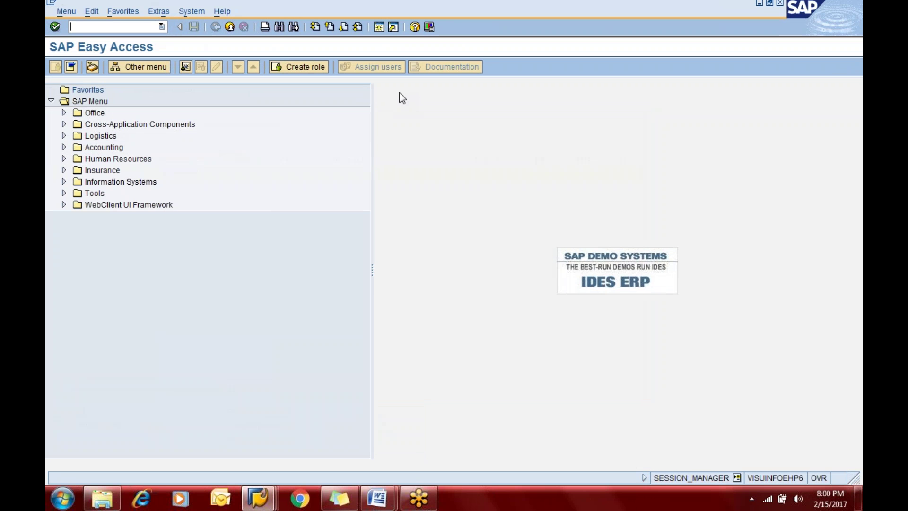
# Step: In FBL1N, list vendor 100601's normal and special G/L items excluding noted items, then return to the proposal
pyautogui.write('fbl1n')
pyautogui.press('Return')
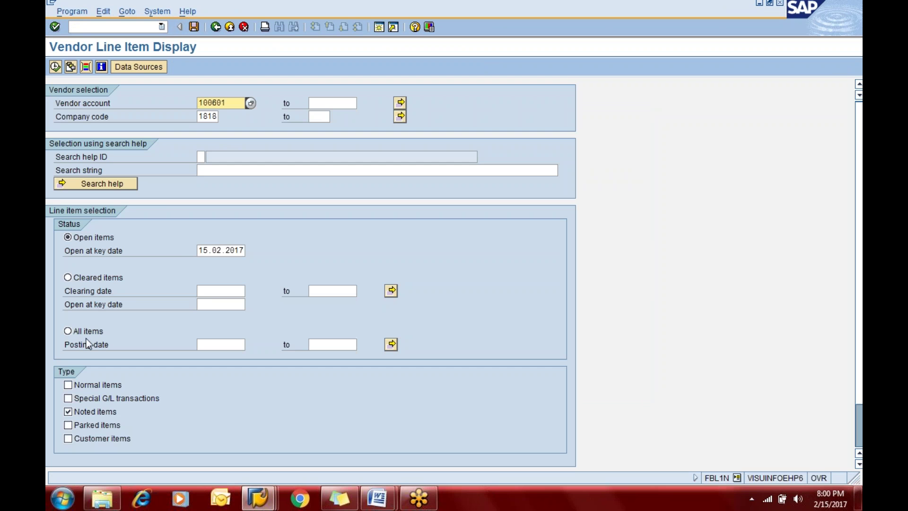
pyautogui.click(88, 410)
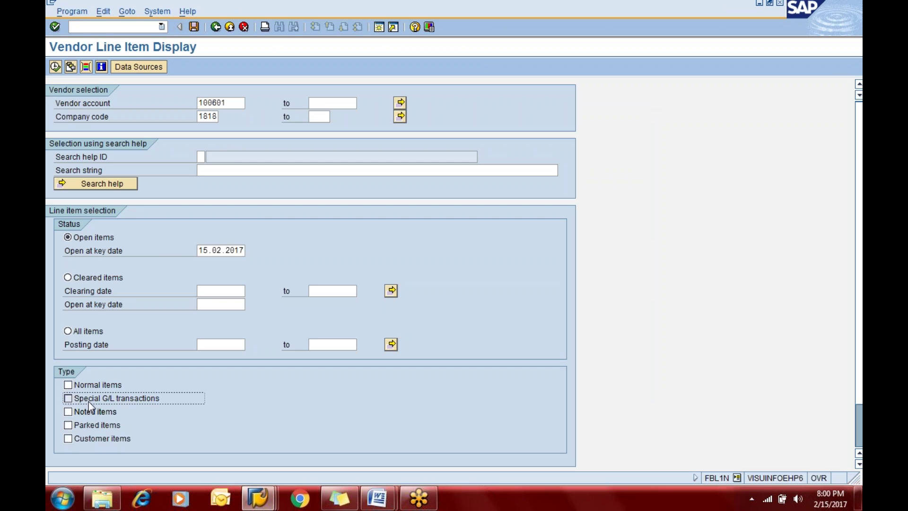
pyautogui.click(89, 398)
pyautogui.click(87, 385)
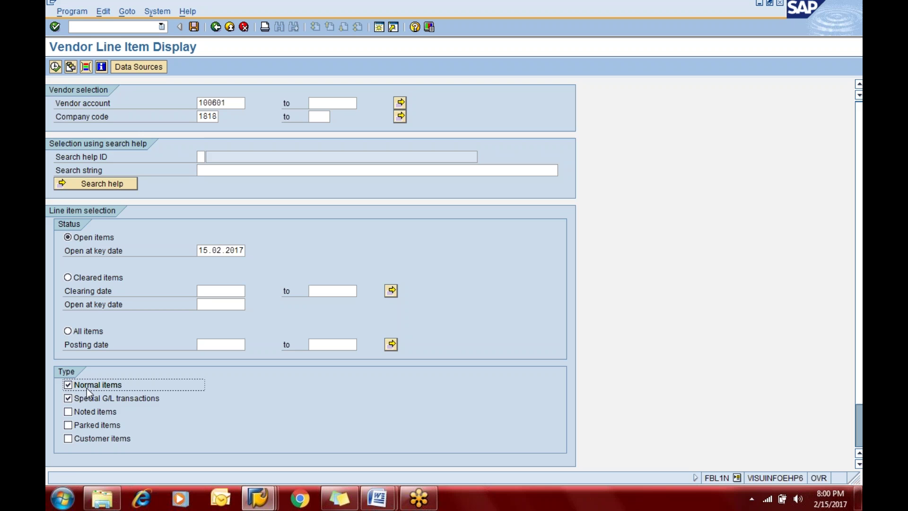
pyautogui.click(55, 67)
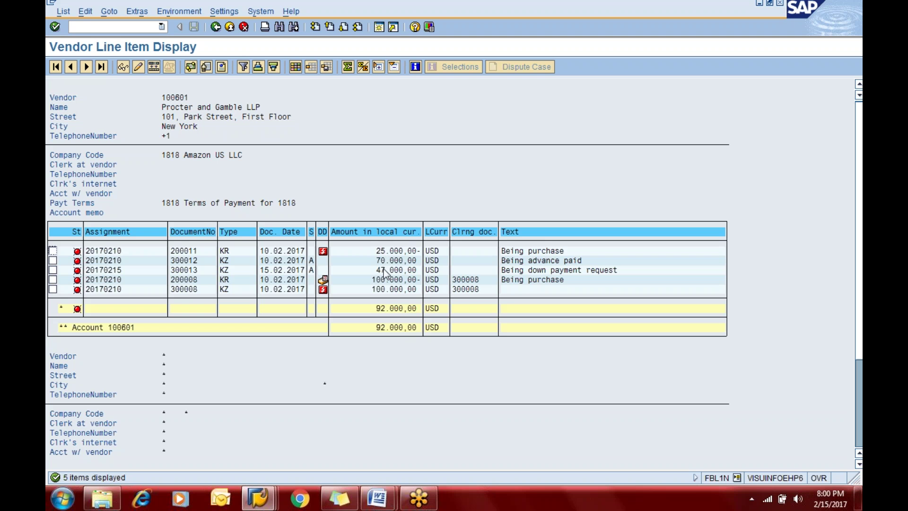
pyautogui.hotkey('alt', 'Tab')
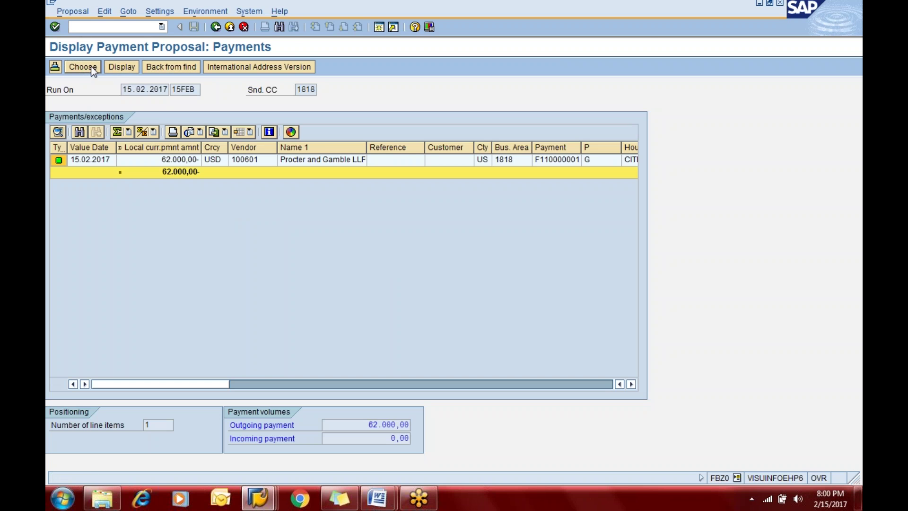
# Step: Edit proposal 15FEB for all clerks and inspect its 37,000.00 request 100004 and 25,000.00 item 200011
pyautogui.click(215, 26)
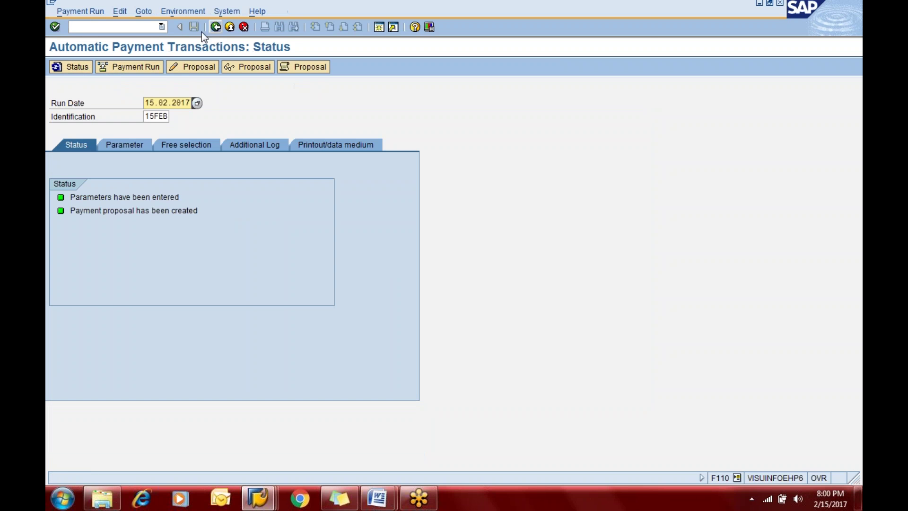
pyautogui.click(190, 66)
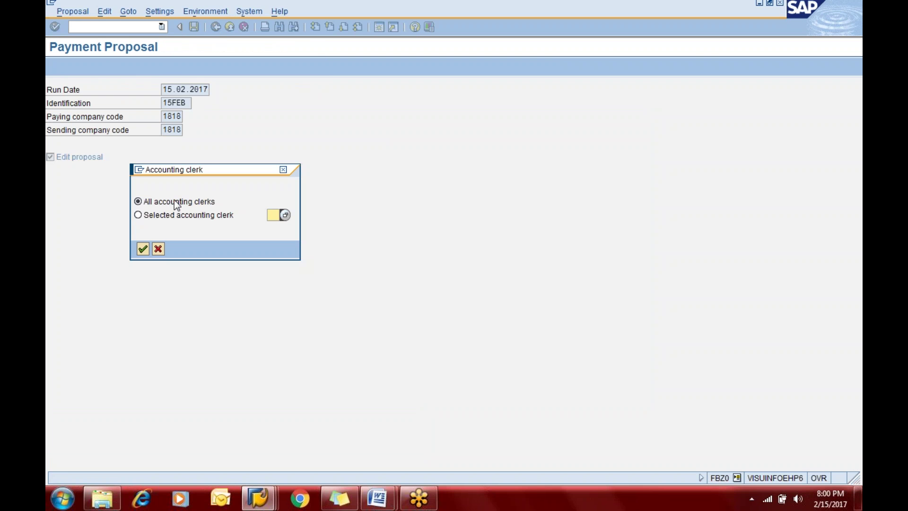
pyautogui.press('Return')
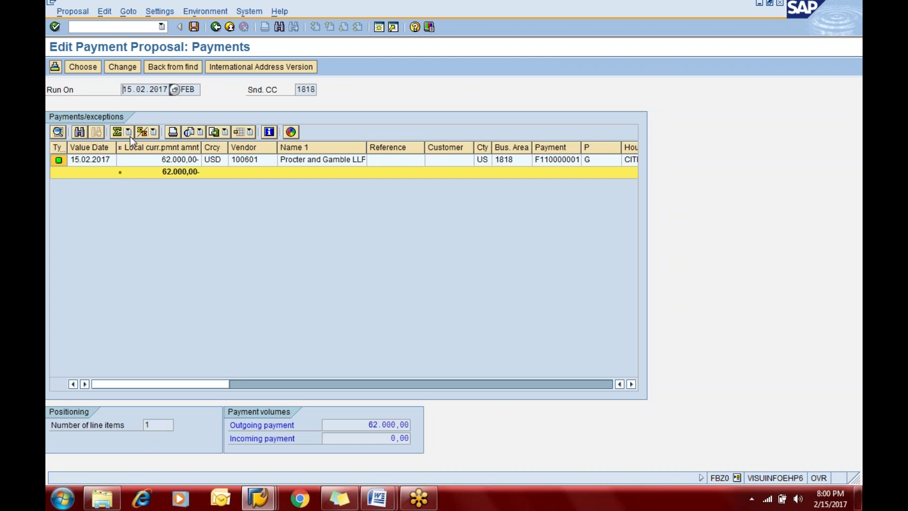
pyautogui.click(83, 66)
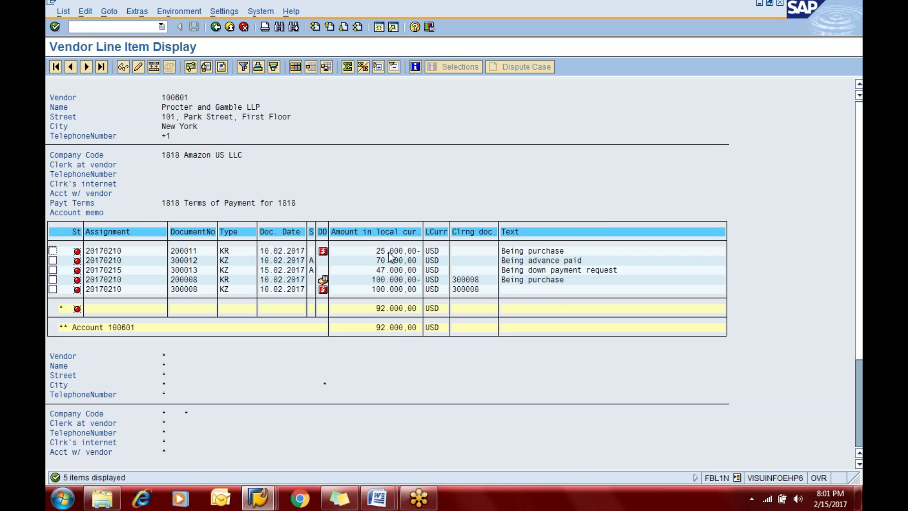
pyautogui.press('F3')
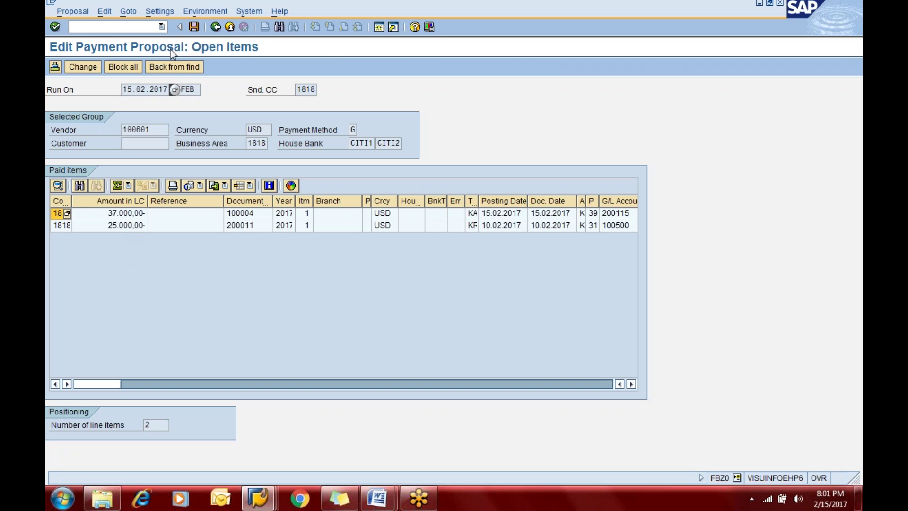
pyautogui.press('F3')
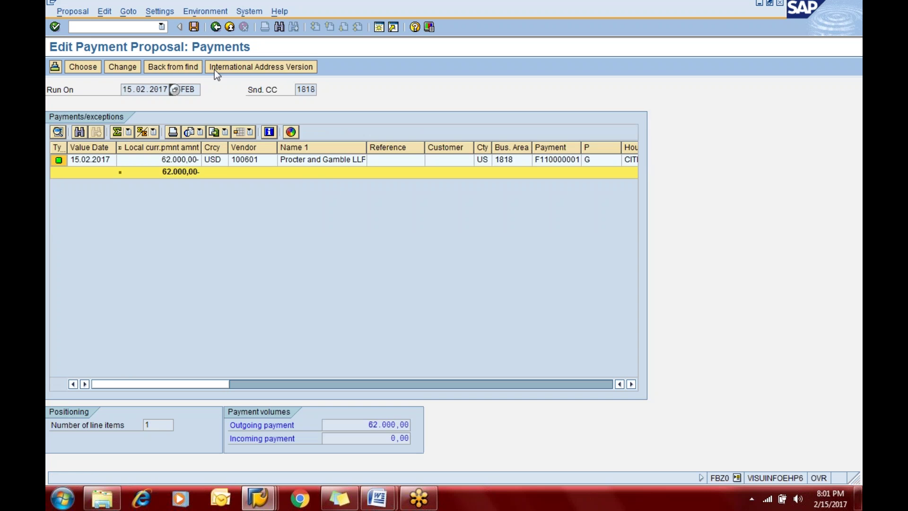
# Step: Start the 15FEB payment run immediately and refresh until the status shows it is running
pyautogui.click(215, 27)
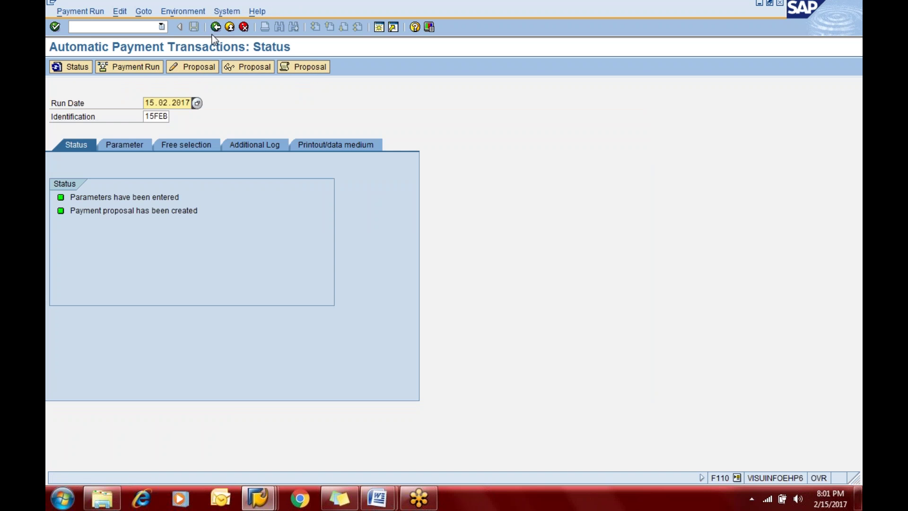
pyautogui.click(141, 67)
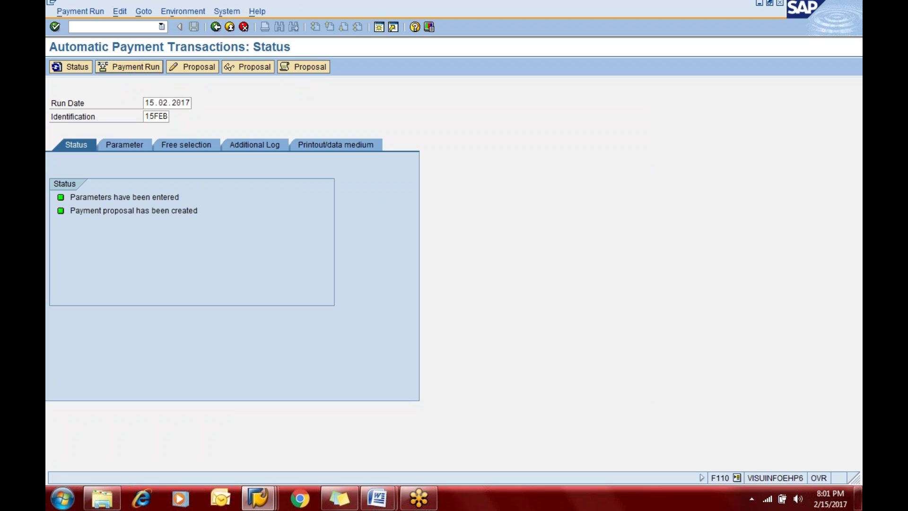
pyautogui.press('Return')
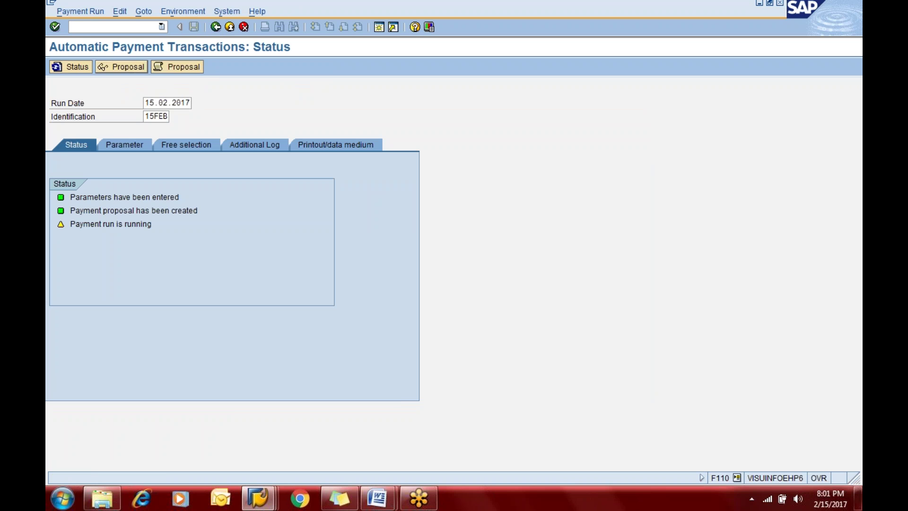
pyautogui.press('Return')
pyautogui.press('Return')
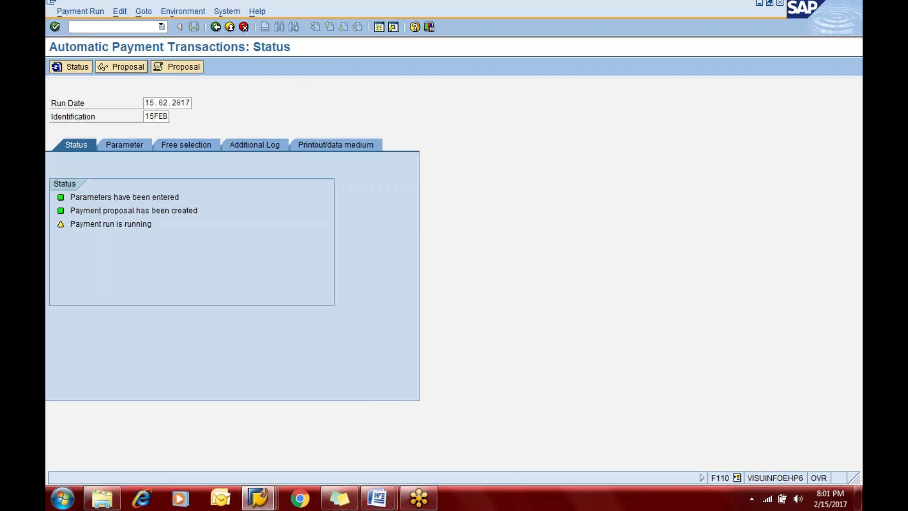
pyautogui.press('Return')
pyautogui.press('Return')
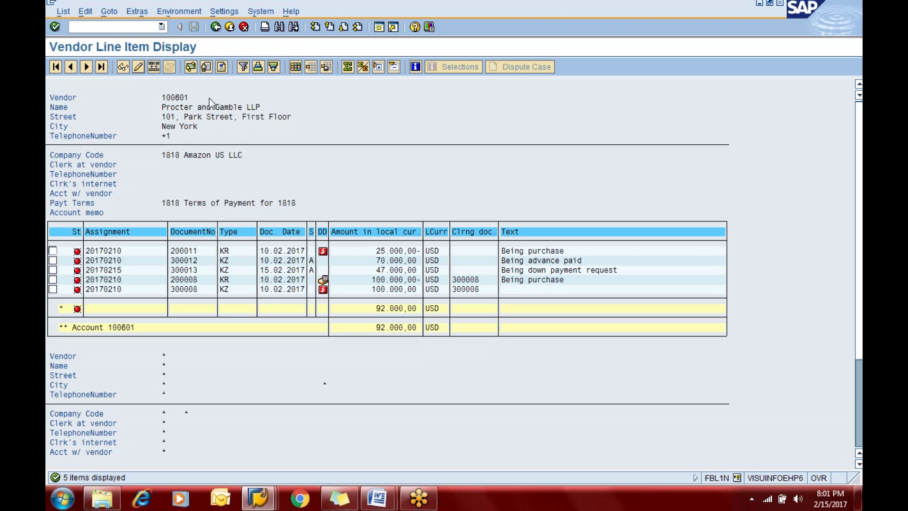
# Step: Return to the FBL1N selection and run it for noted items only, which returns nothing
pyautogui.click(217, 30)
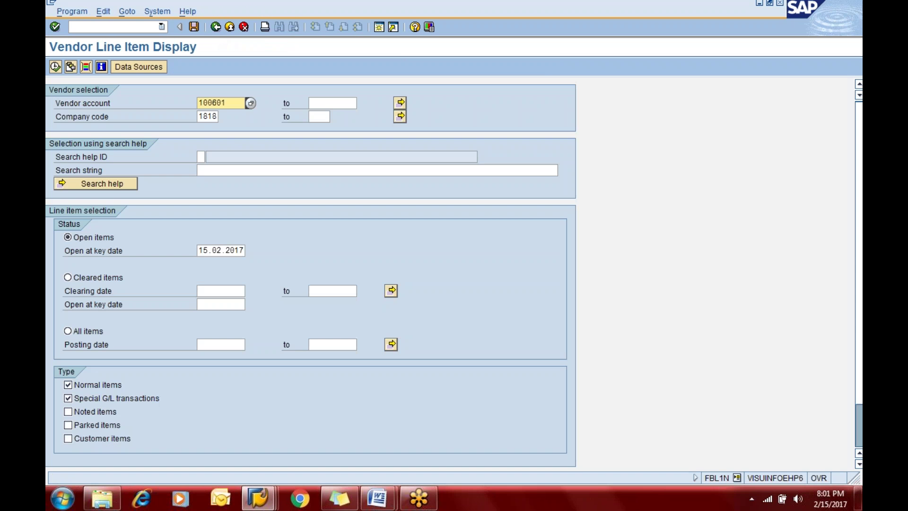
pyautogui.click(90, 388)
pyautogui.click(87, 399)
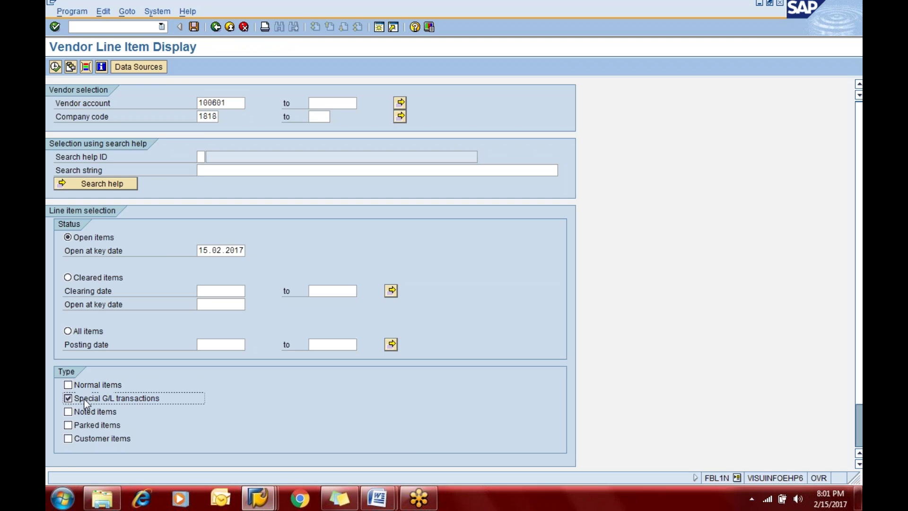
pyautogui.click(87, 412)
pyautogui.click(56, 66)
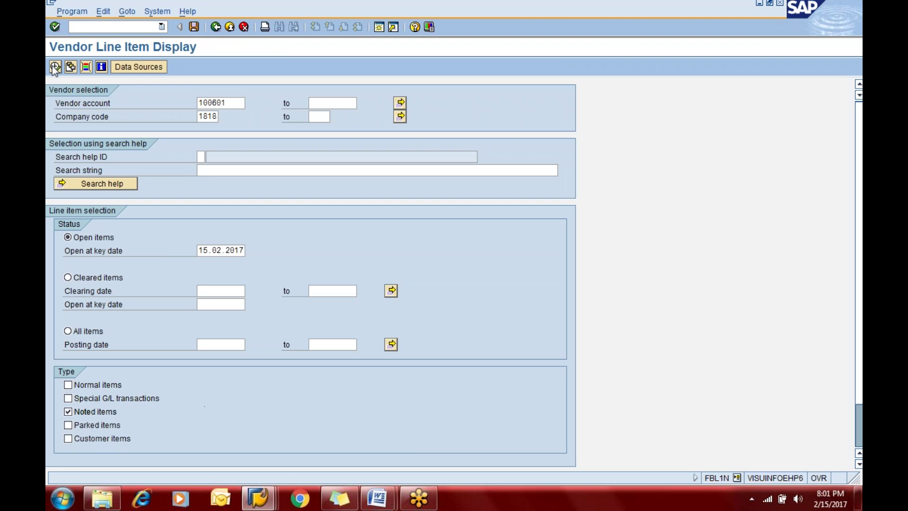
# Step: Rerun FBL1N with only Special G/L transactions ticked, listing three down payments totalling 154.000,00 USD
pyautogui.click(92, 411)
pyautogui.click(92, 399)
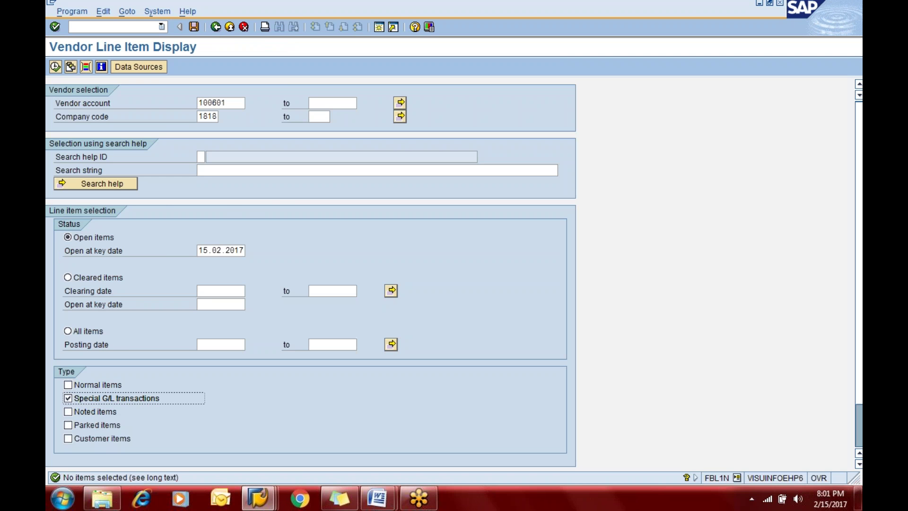
pyautogui.click(57, 67)
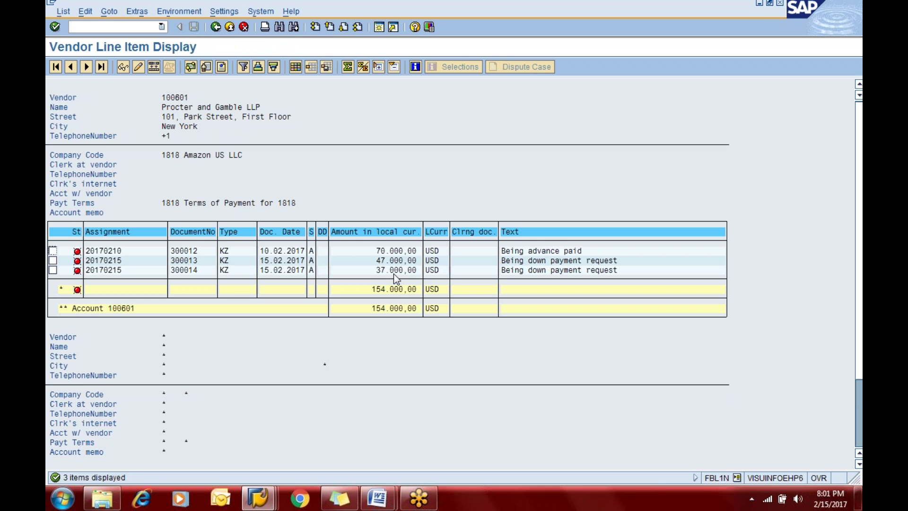
pyautogui.click(757, 18)
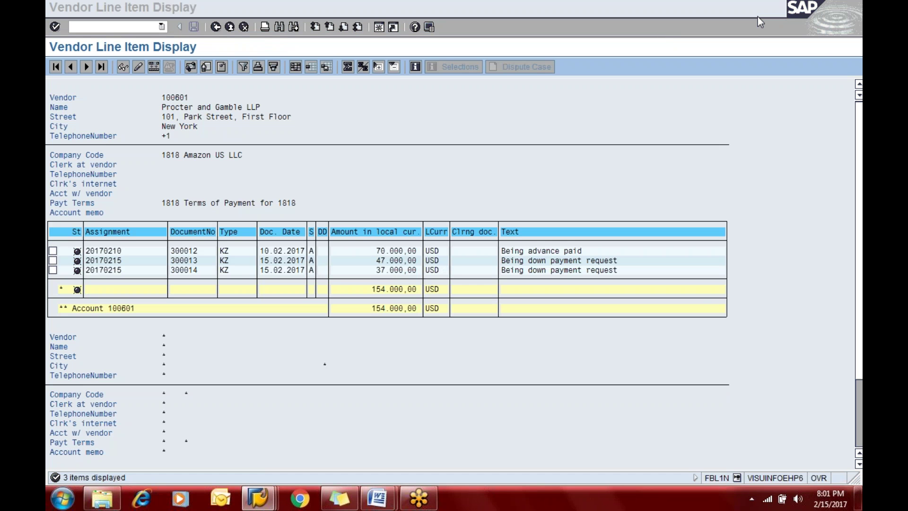
pyautogui.click(757, 16)
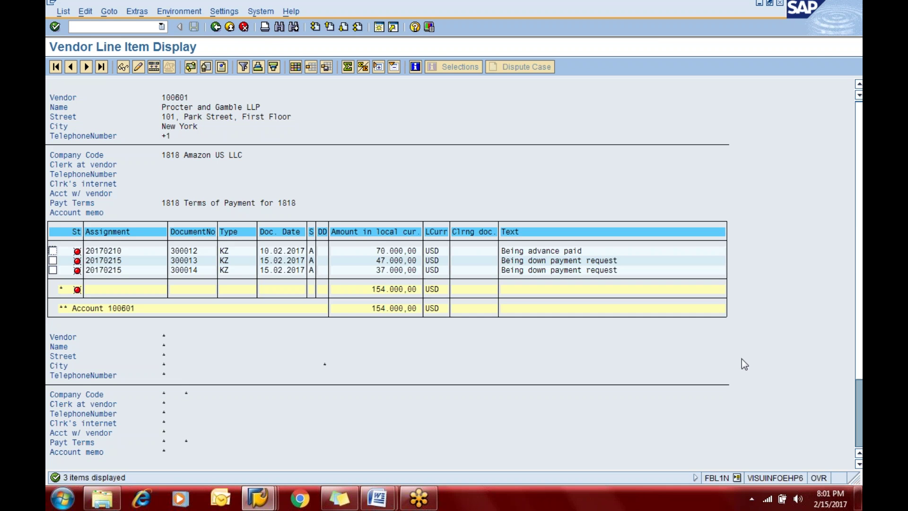